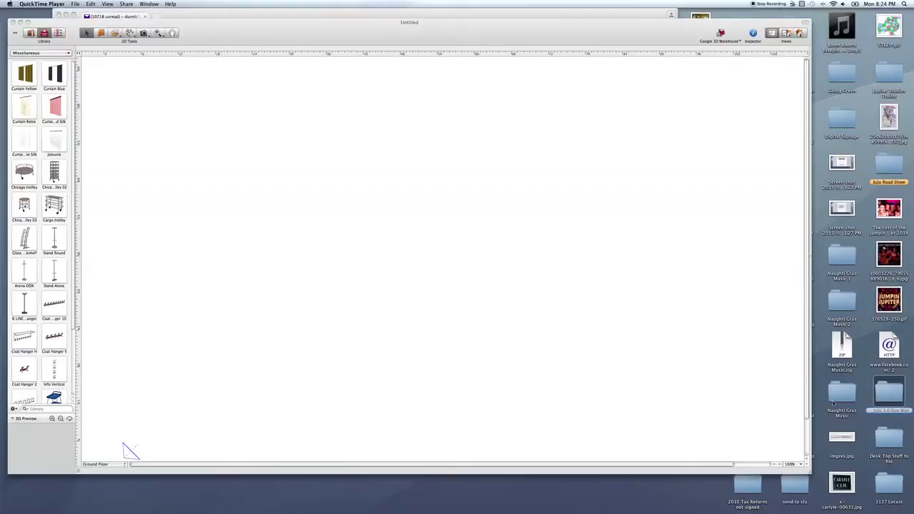
- Enlarge the untitled project window to nearly fill the screen and shift it slightly upward
drag(811, 476, 907, 507)
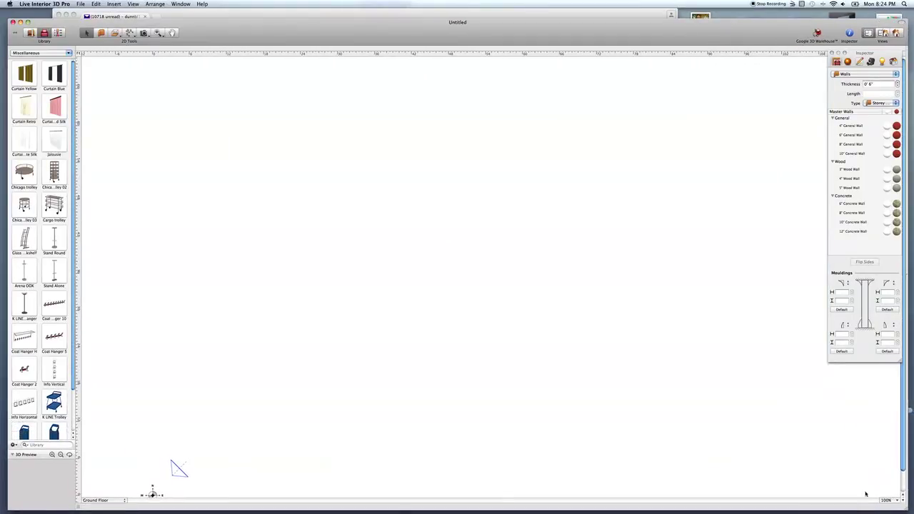
drag(248, 32, 245, 22)
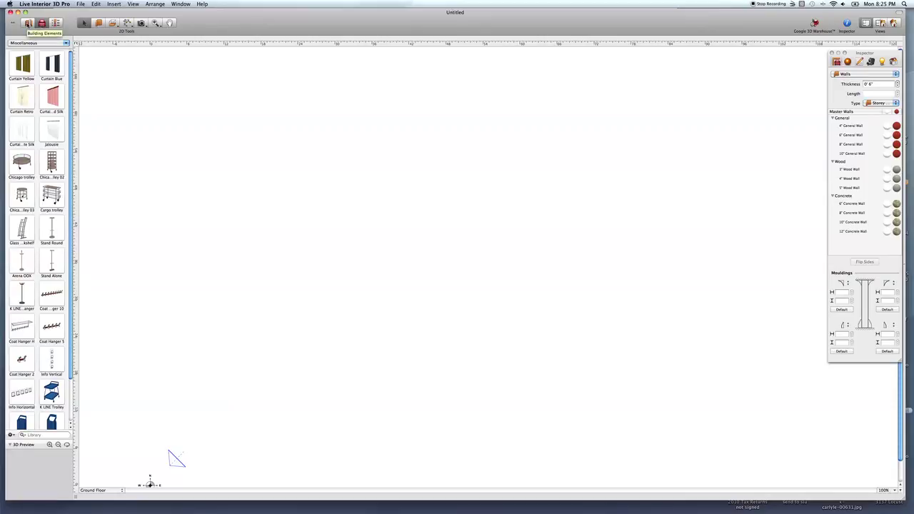
- Open the Building Elements library and look through its object categories, including Doors
click(27, 23)
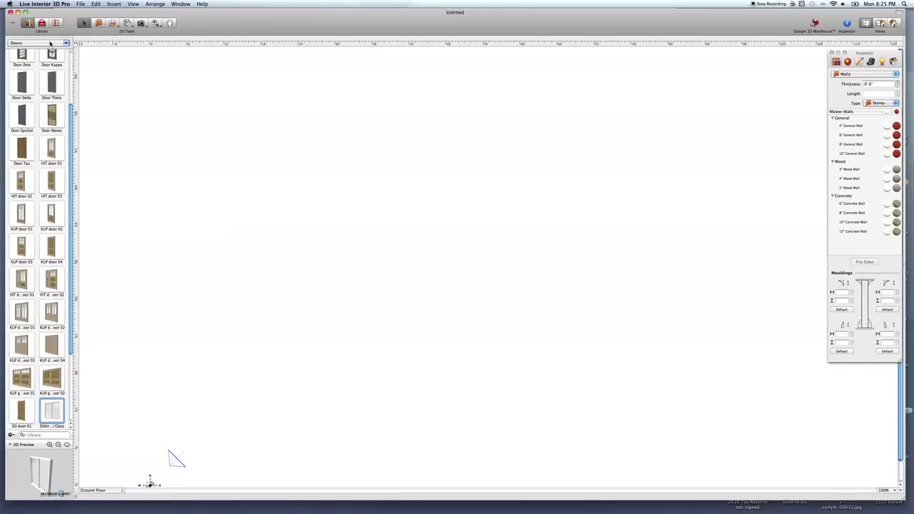
click(50, 43)
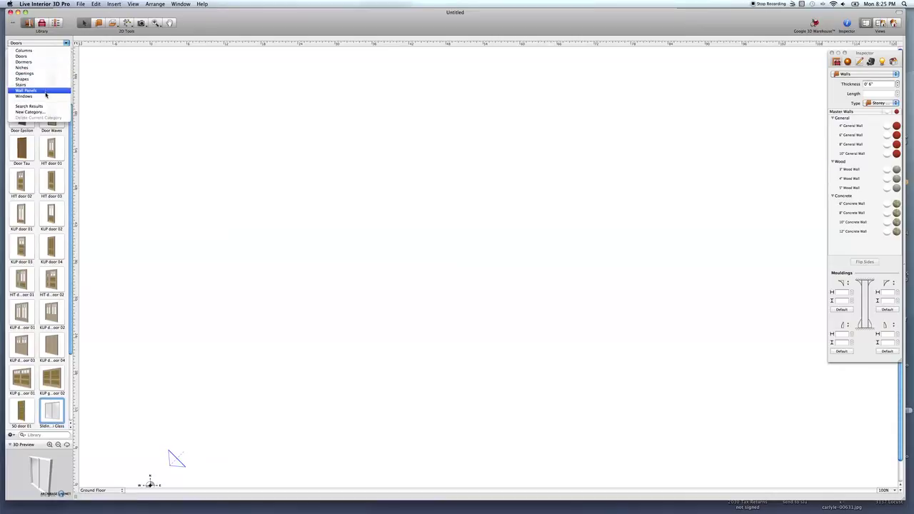
click(47, 55)
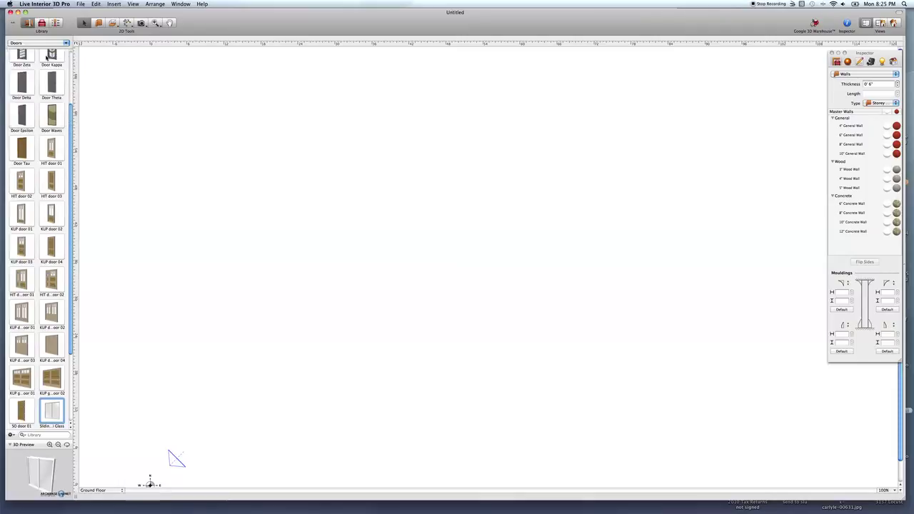
click(47, 44)
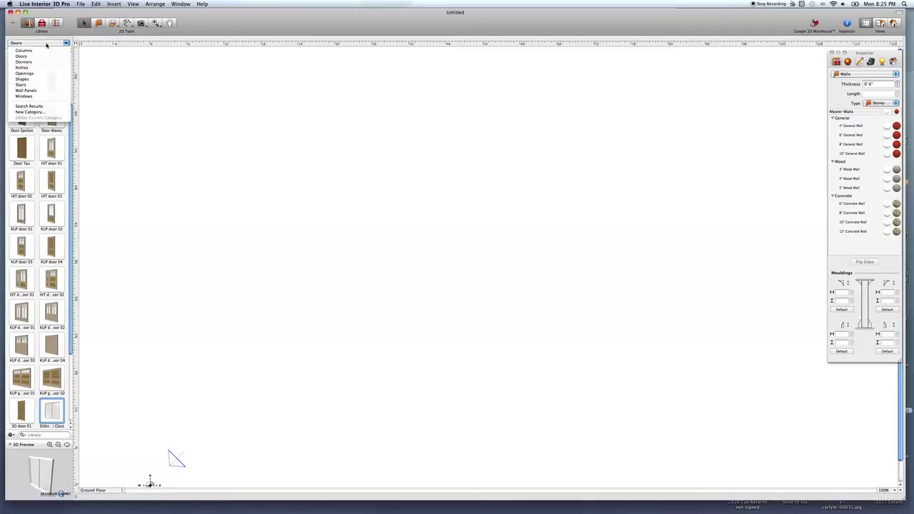
click(47, 41)
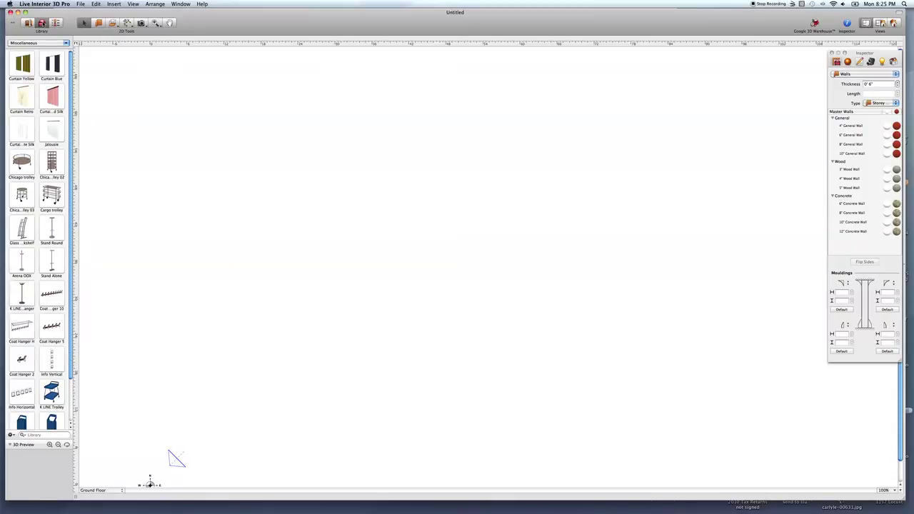
- Display the Armchairs category of the furniture library, and switch to the project tree
click(45, 43)
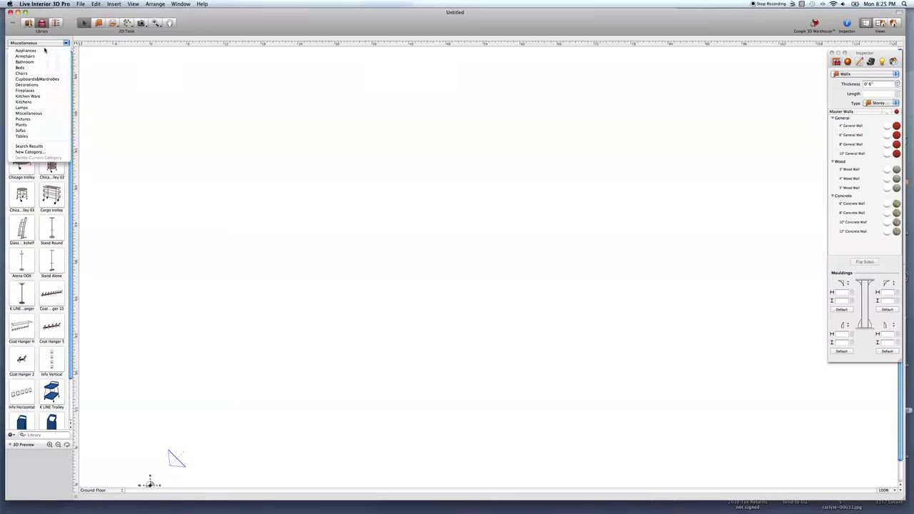
key(Escape)
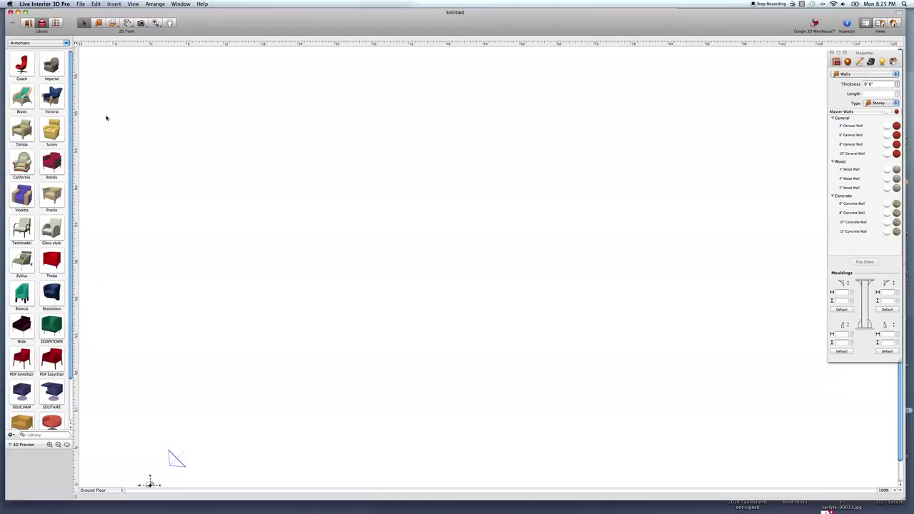
click(56, 23)
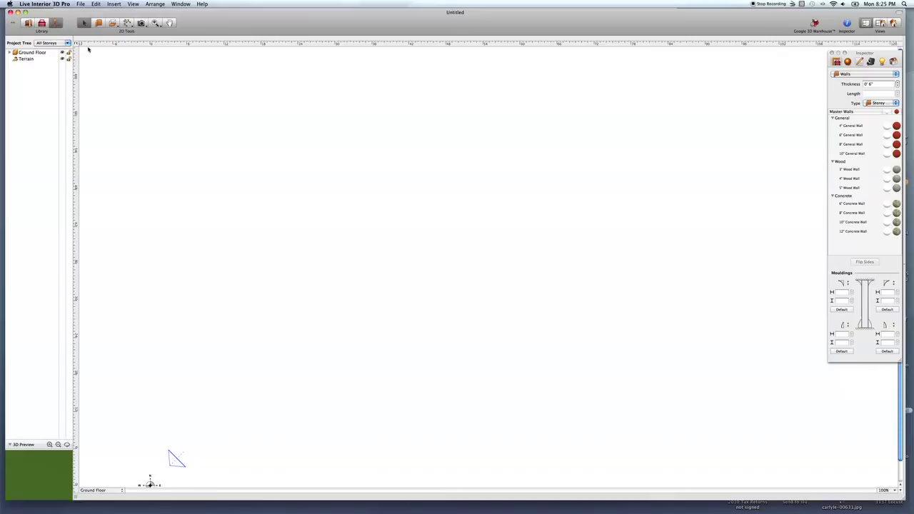
- Examine the wall, floor and ceiling, and measurement and text annotation tools among the 2D tools
click(99, 23)
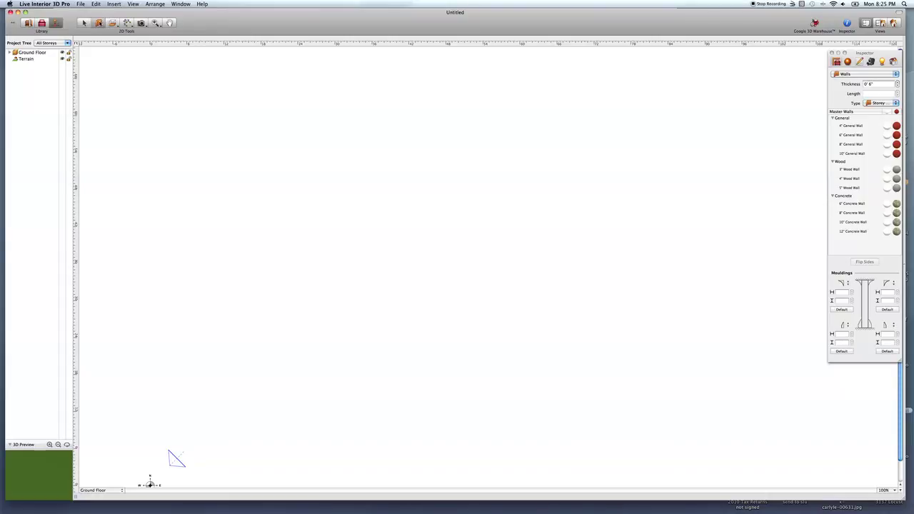
click(113, 23)
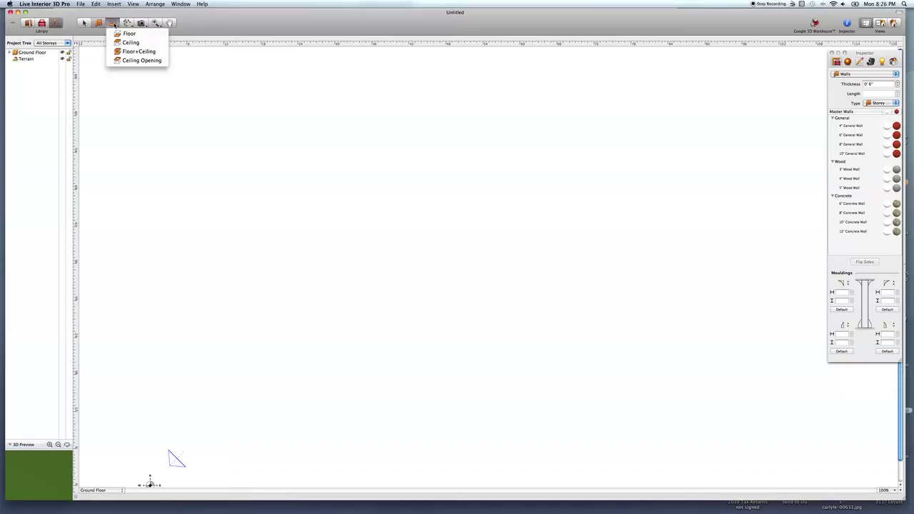
click(128, 24)
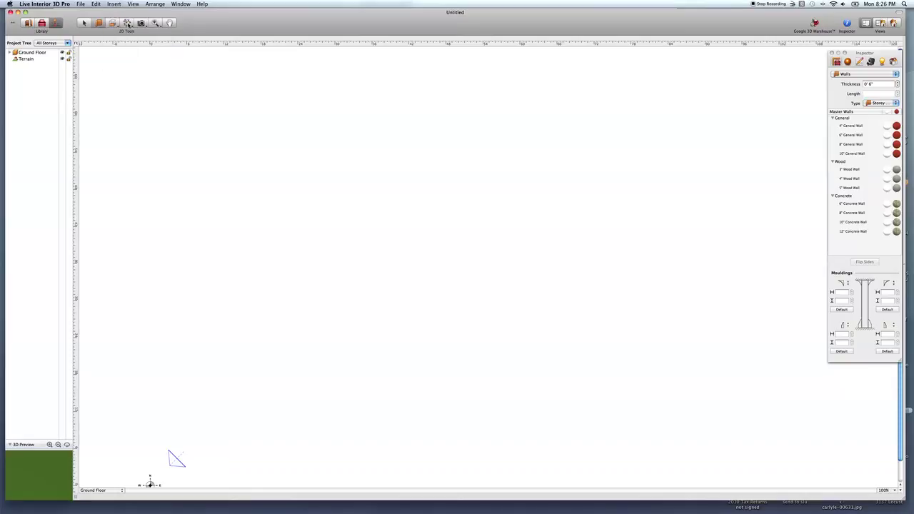
click(128, 23)
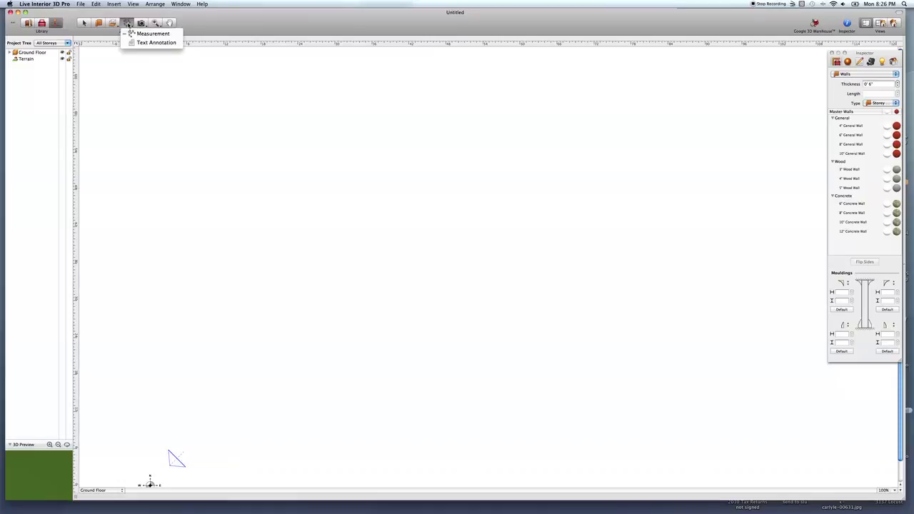
click(146, 43)
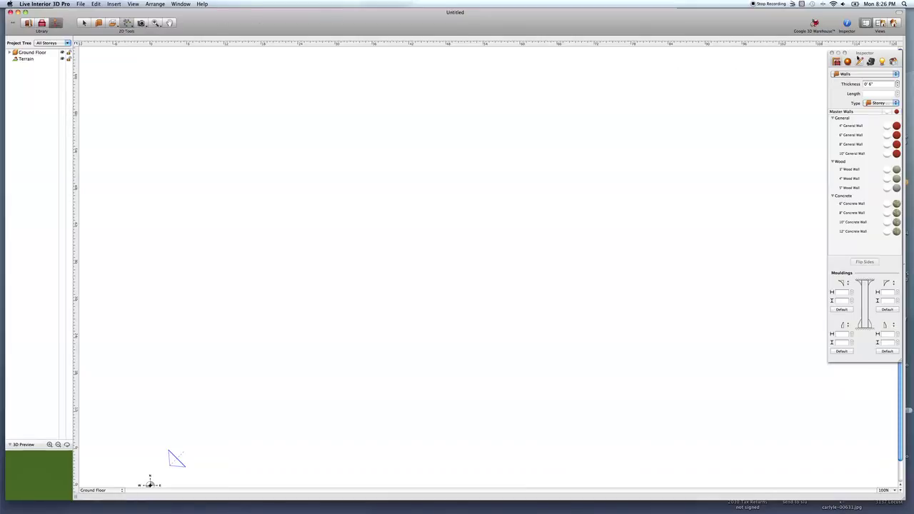
- Move the Inspector up beside the view controls and check the object types it offers, keeping Walls
drag(880, 54, 754, 14)
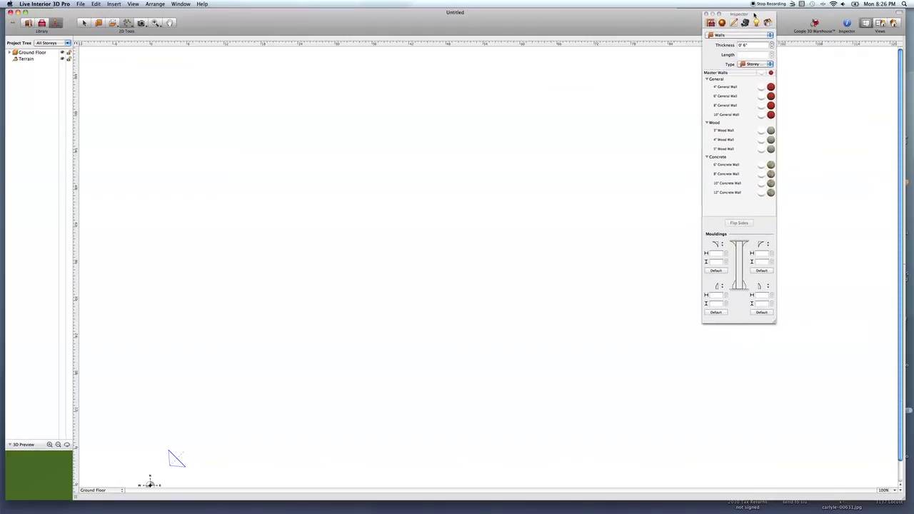
click(719, 35)
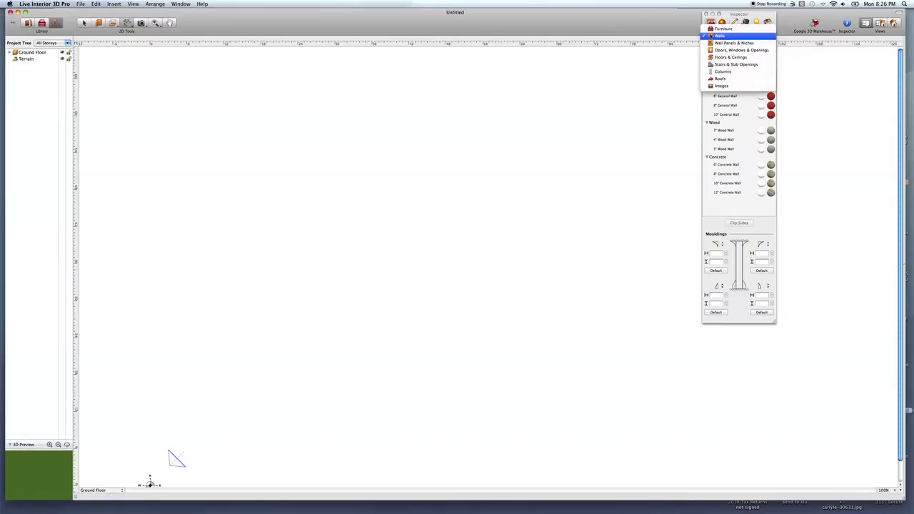
click(712, 35)
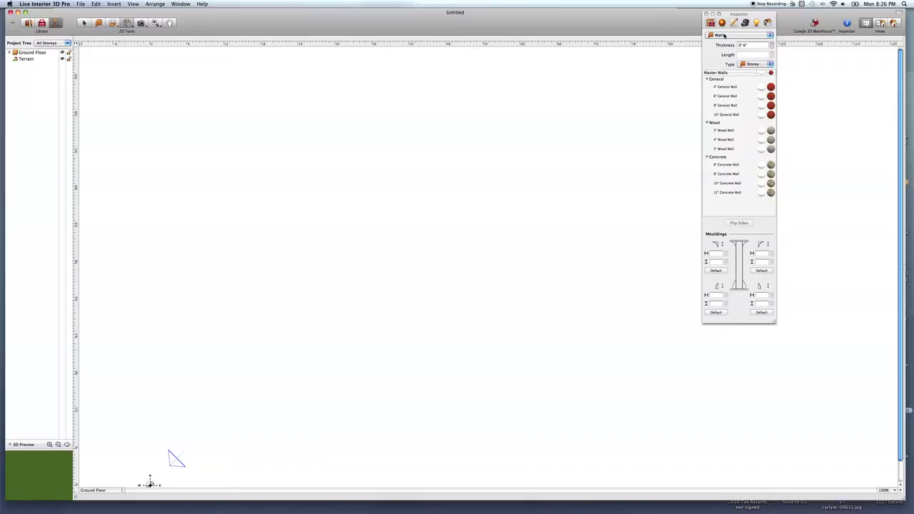
- Show the materials gallery in the Inspector and lengthen the Inspector window to fit more materials
click(712, 24)
click(723, 22)
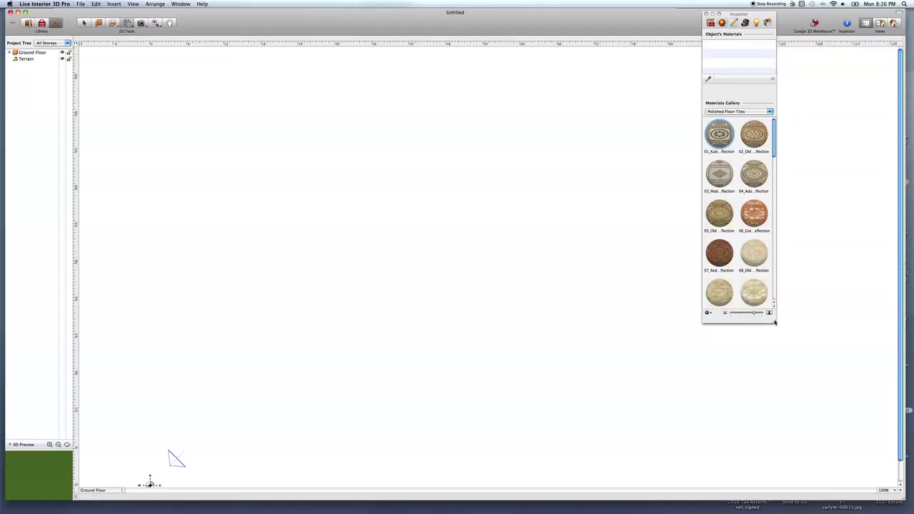
drag(774, 322, 775, 392)
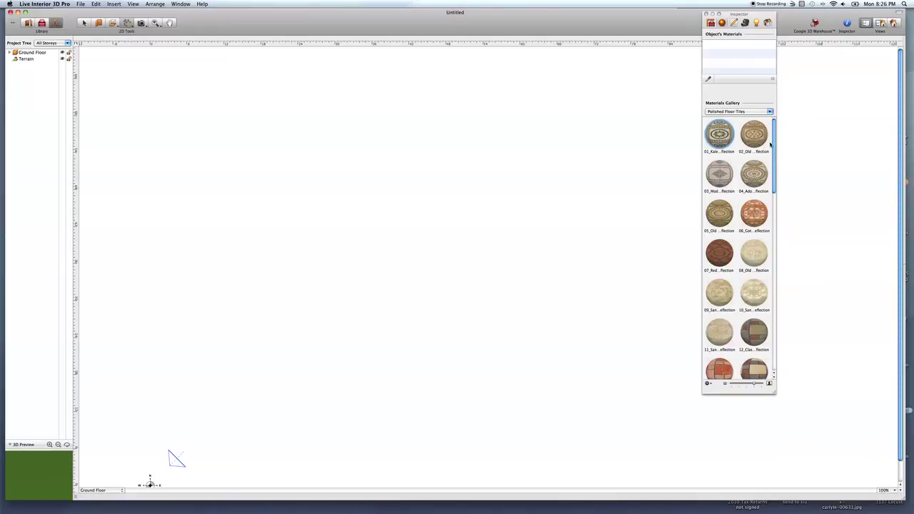
- Browse the materials gallery, viewing the Brick category and looking through the Glossy paint colours
click(755, 138)
click(735, 111)
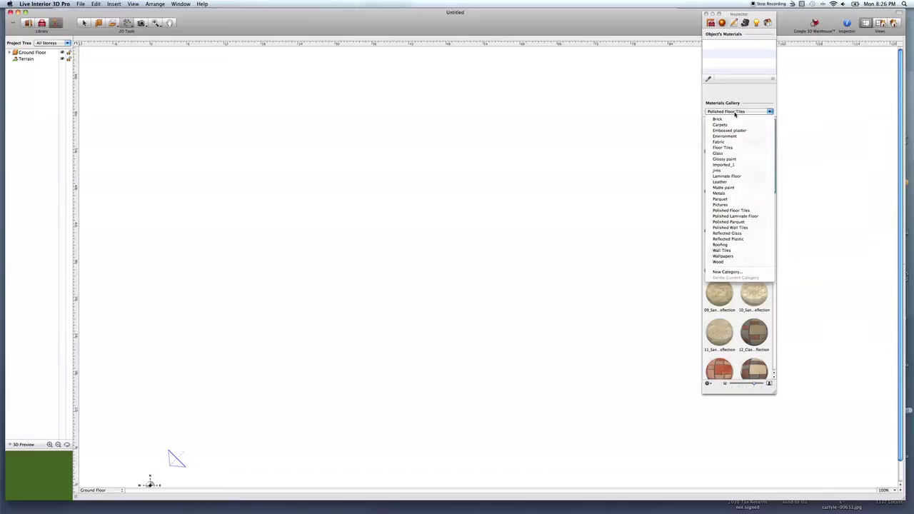
click(737, 119)
click(737, 112)
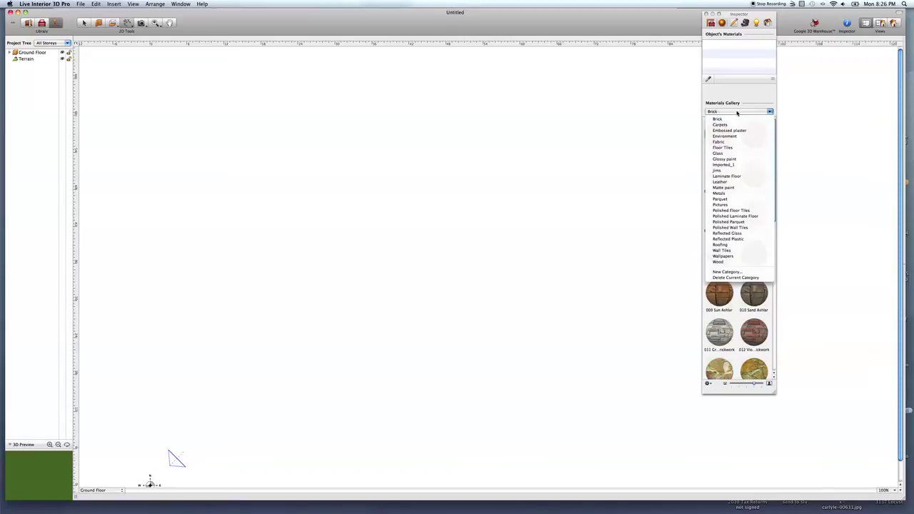
click(727, 160)
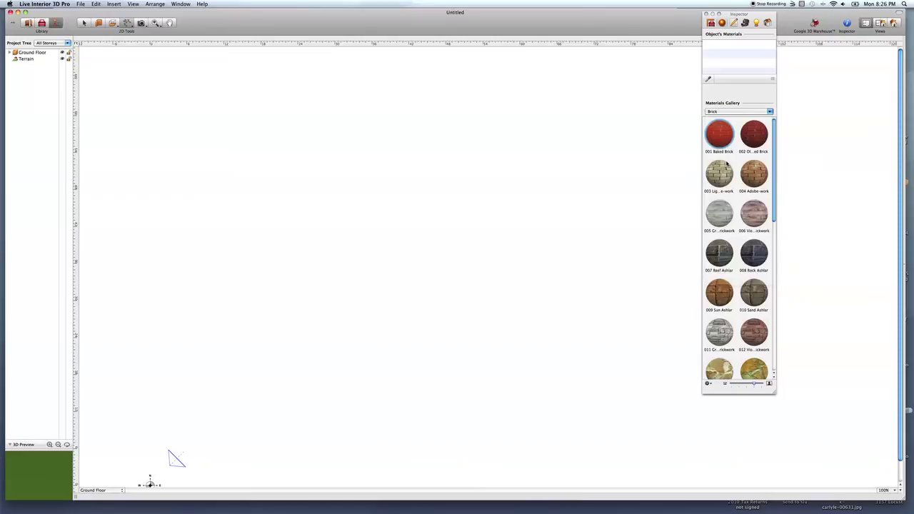
scroll(741, 205, down, 10)
scroll(741, 205, down, 15)
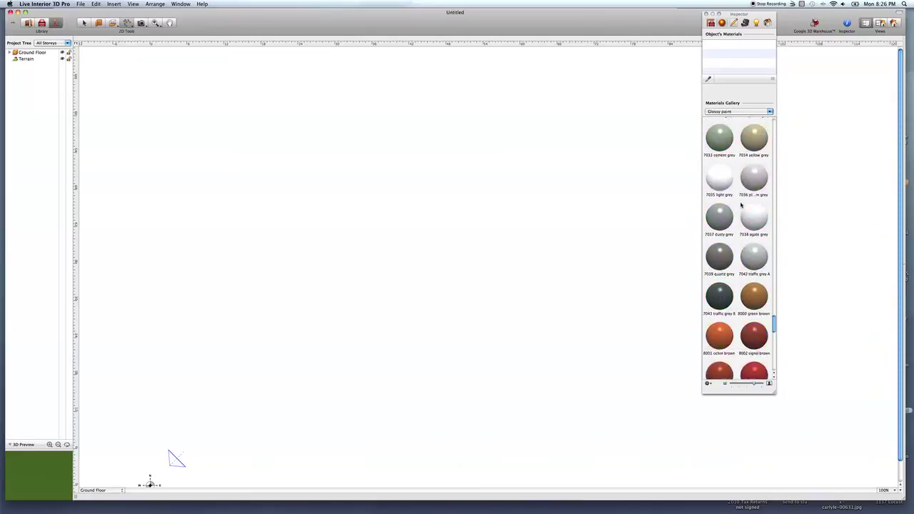
scroll(740, 205, up, 20)
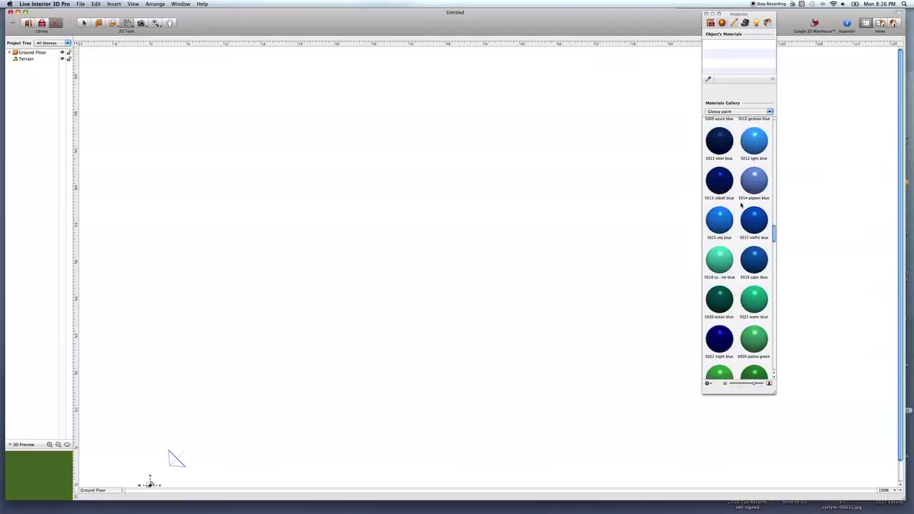
click(723, 112)
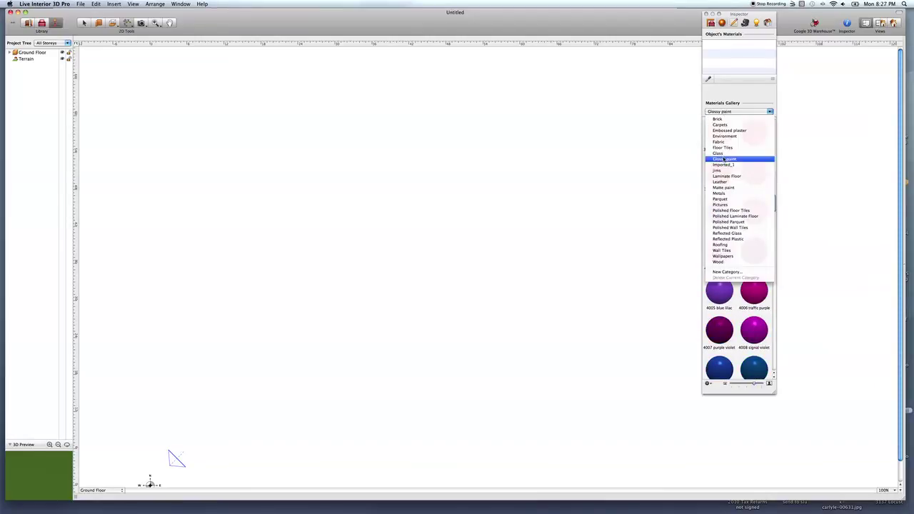
click(734, 88)
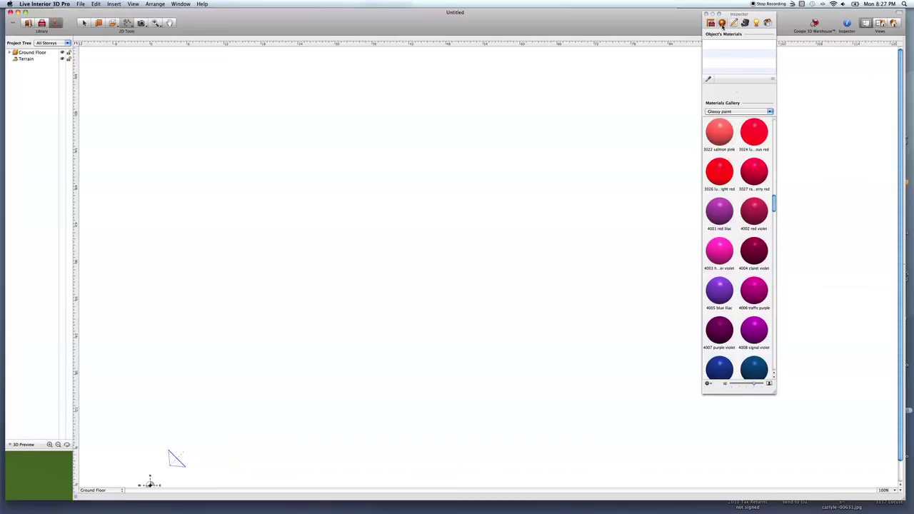
- Review the Inspector's drawing, camera and building settings, and switch the scene lights to the third lighting preset
click(734, 24)
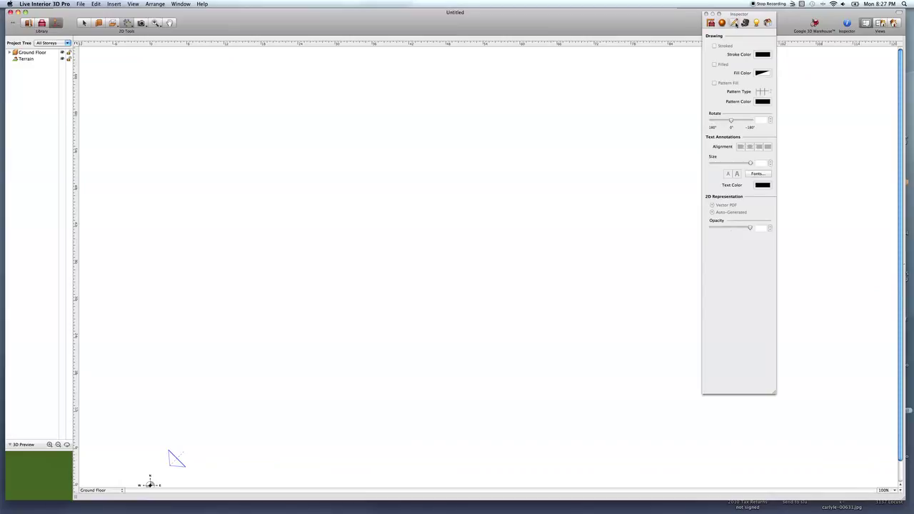
click(745, 23)
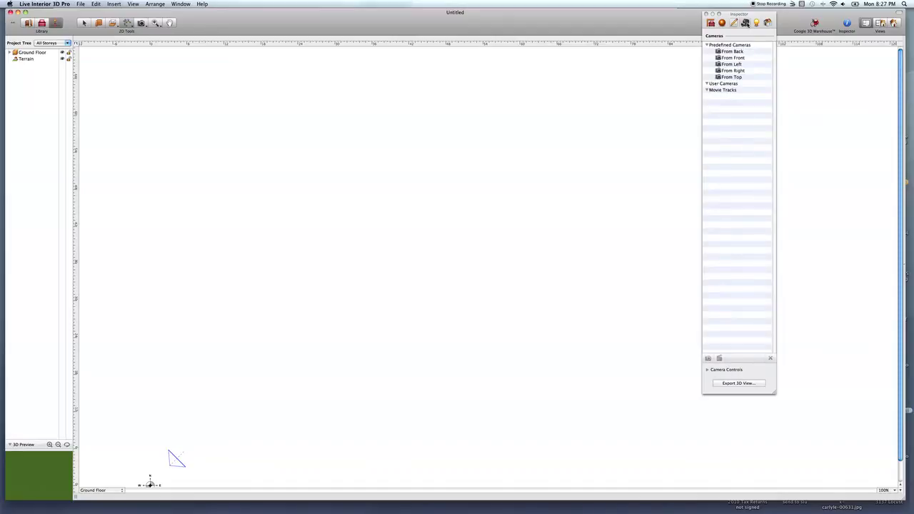
click(757, 22)
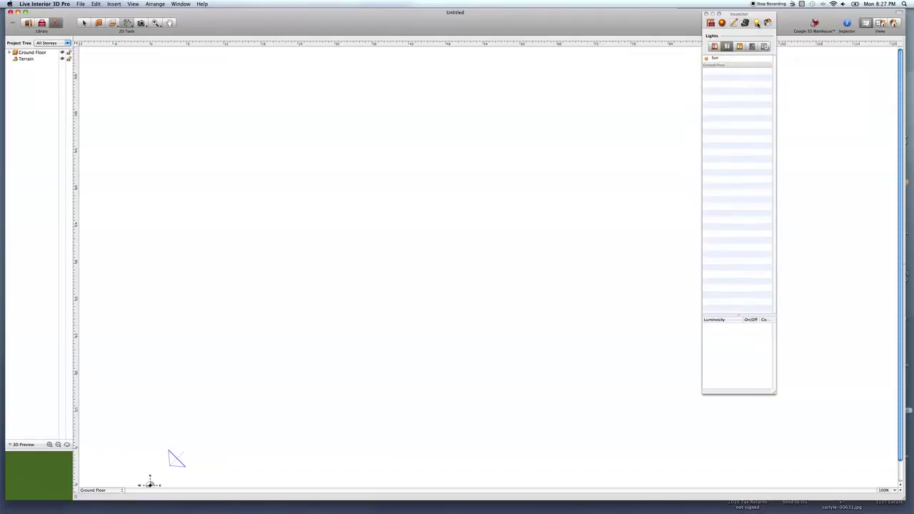
click(740, 46)
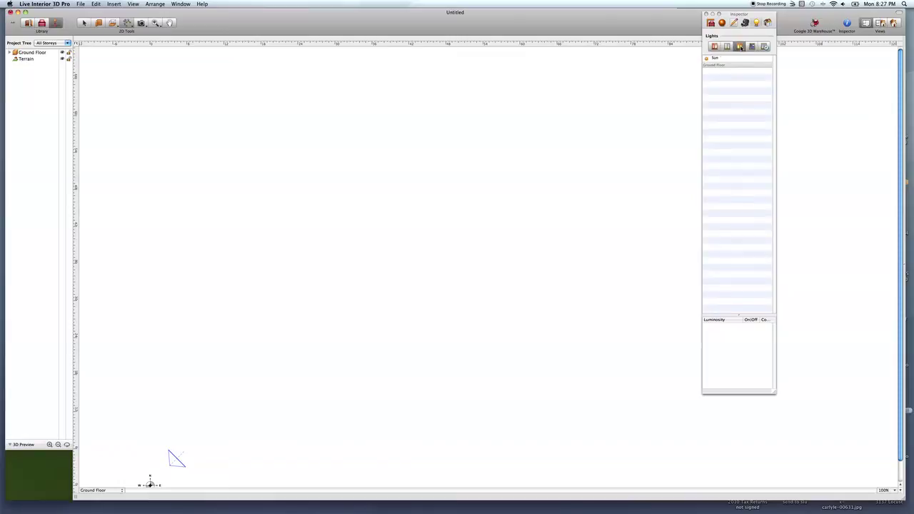
click(767, 23)
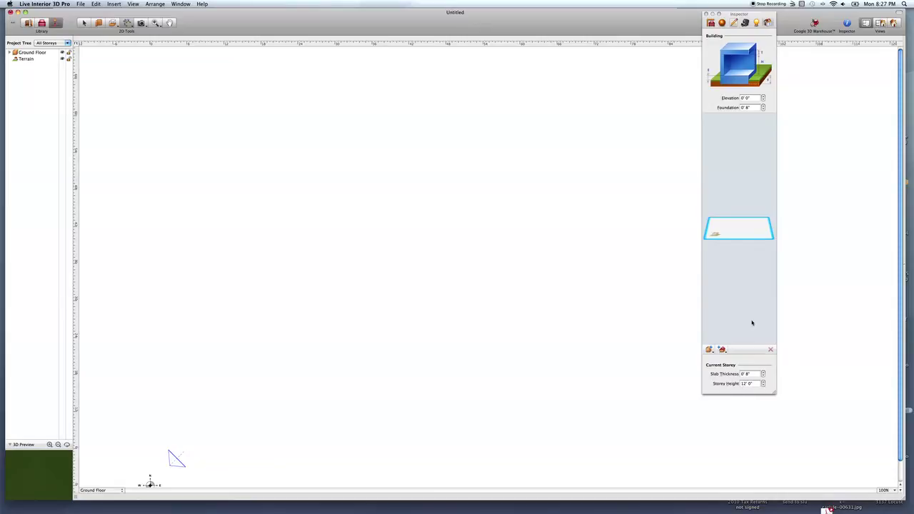
click(712, 23)
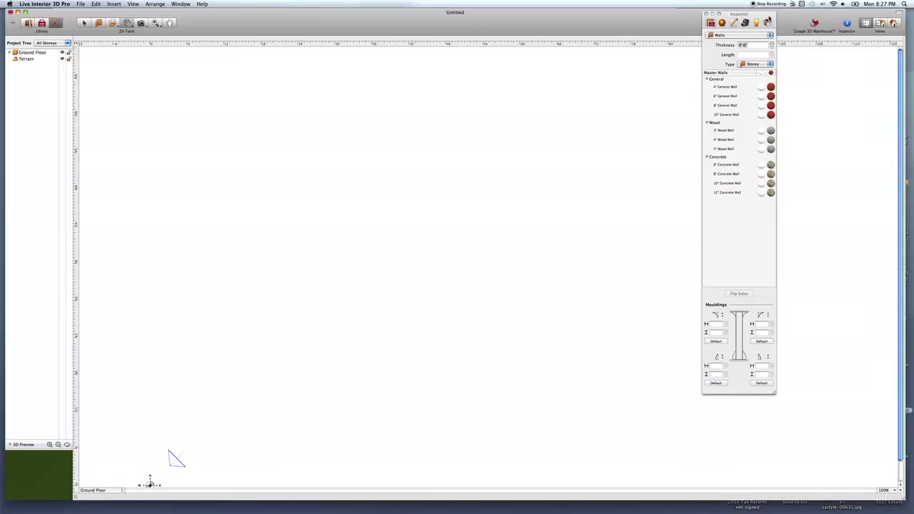
- Display the 2D plan and 3D view side by side, and move the Inspector to the border between them
drag(769, 20, 663, 19)
click(881, 23)
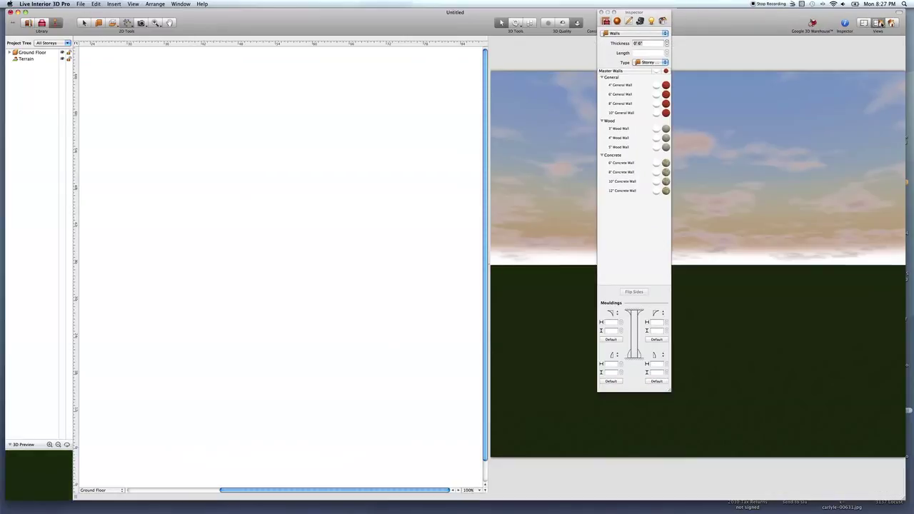
drag(657, 12, 492, 83)
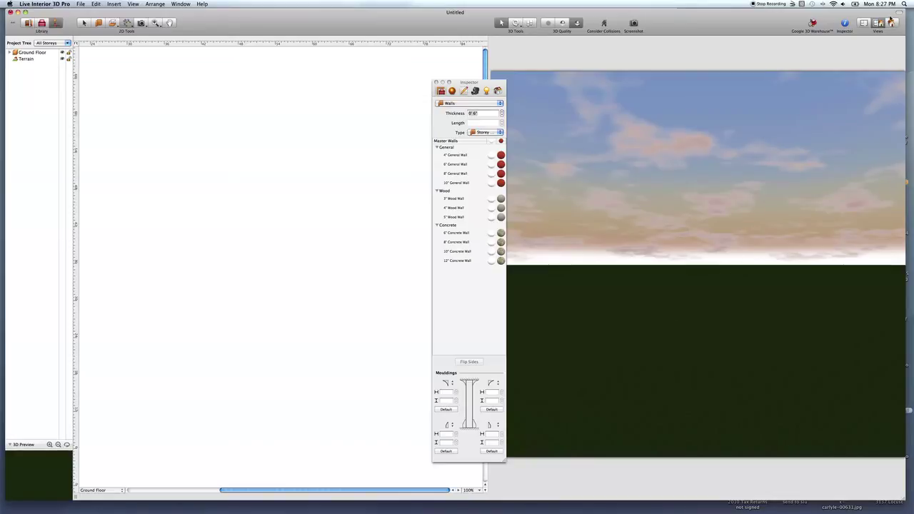
- Show the 3D view alone, move the Inspector to its far right side, and return to the 2D plan alone
click(892, 23)
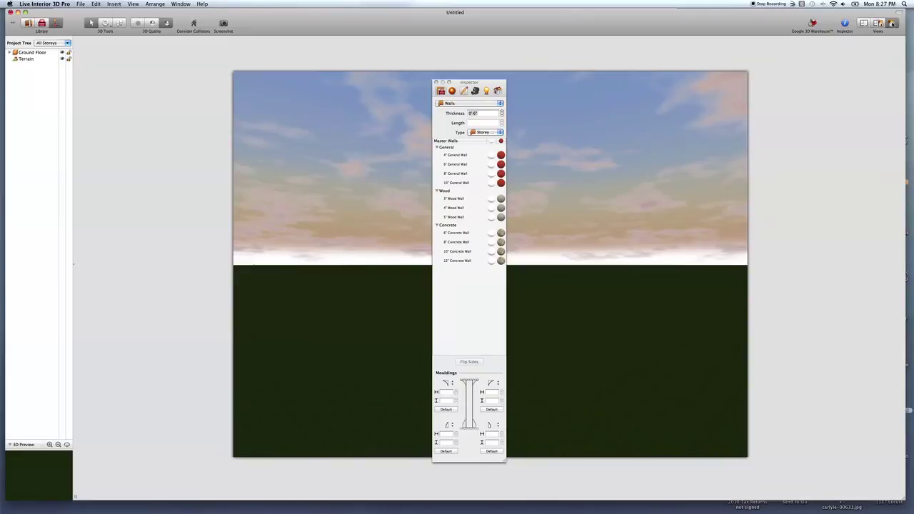
drag(489, 77, 868, 96)
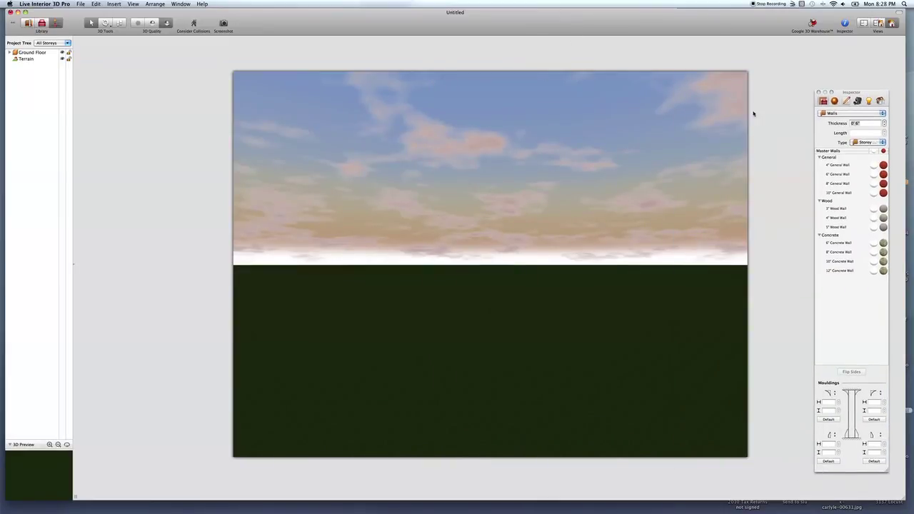
click(864, 23)
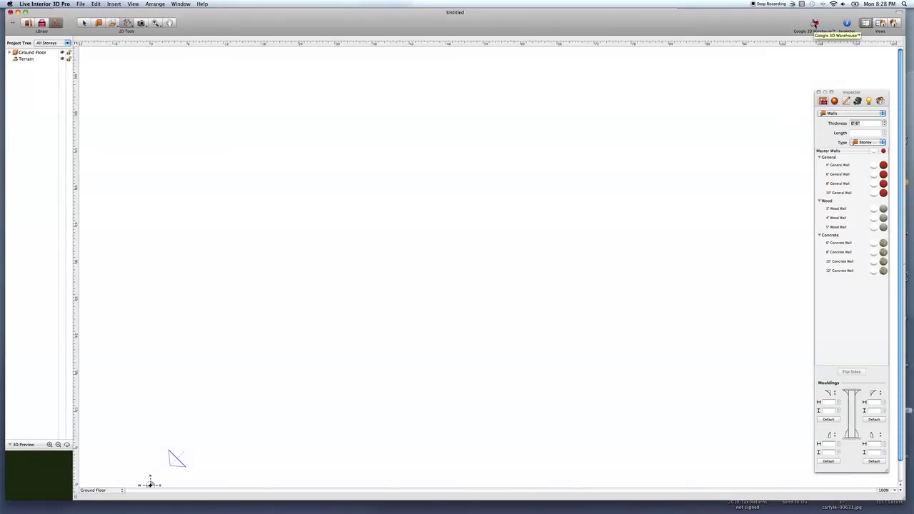
- Hide the Inspector window and bring it back
click(847, 24)
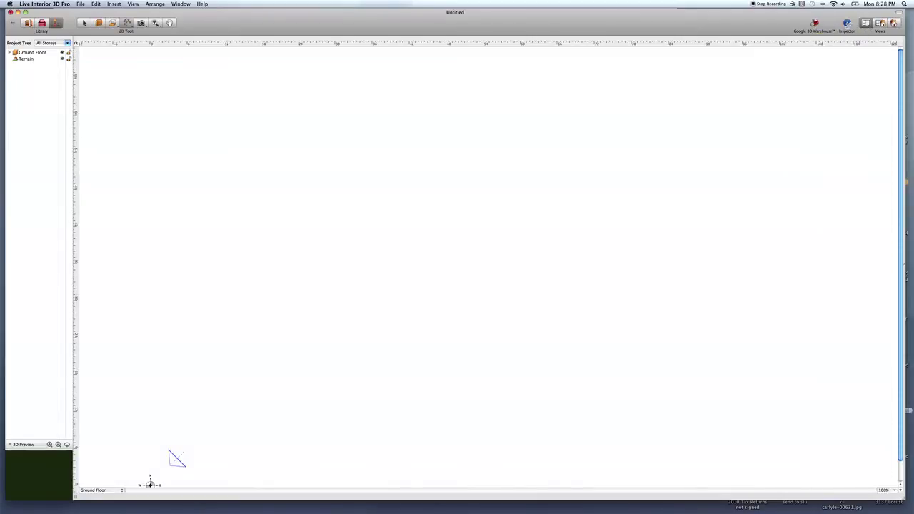
click(847, 24)
click(847, 24)
click(846, 25)
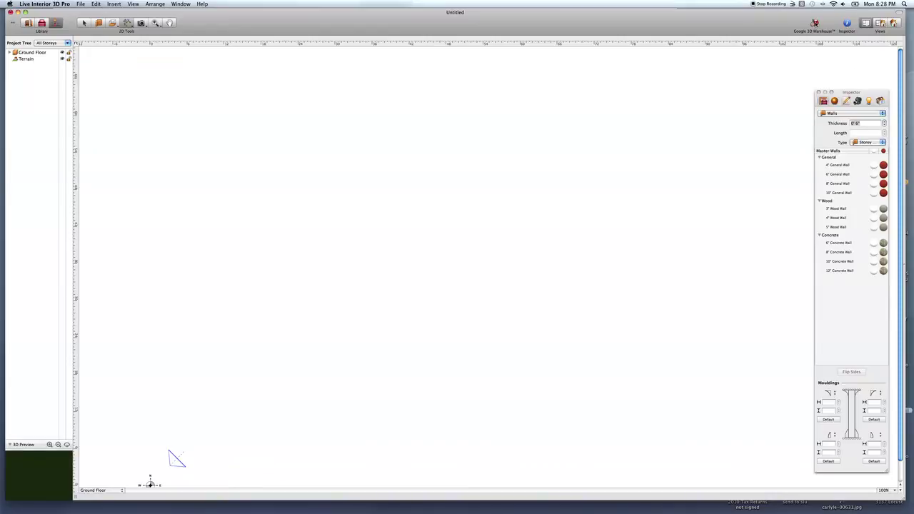
- Open the Google 3D Warehouse browser, enlarge and reposition its window, and check the Wi-Fi connection while it loads
click(814, 23)
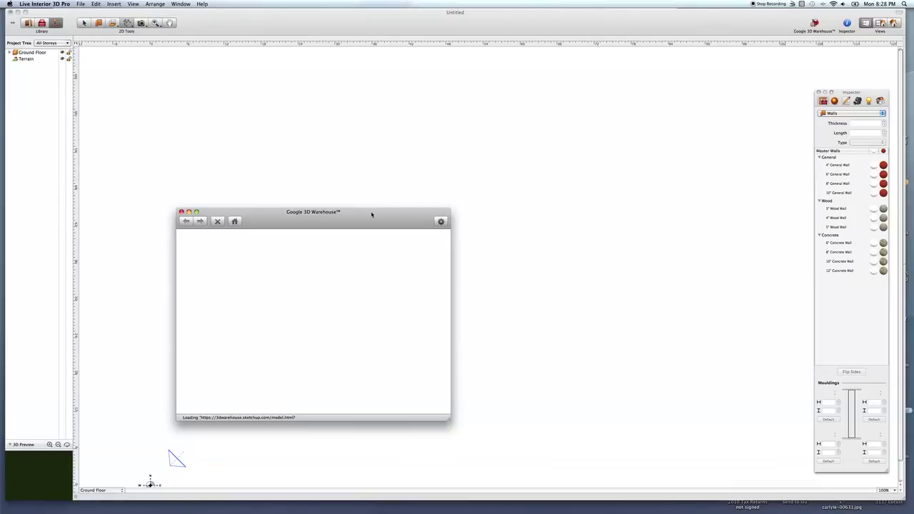
drag(371, 215, 443, 105)
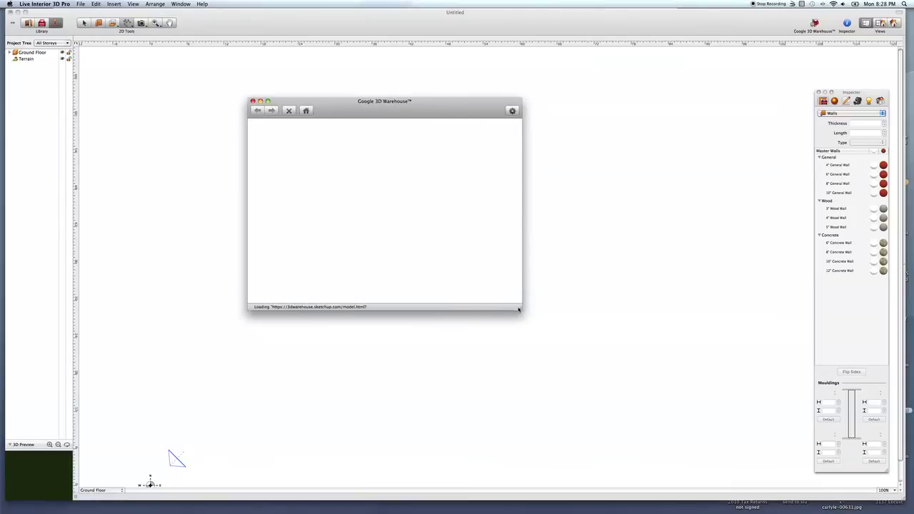
drag(520, 309, 694, 384)
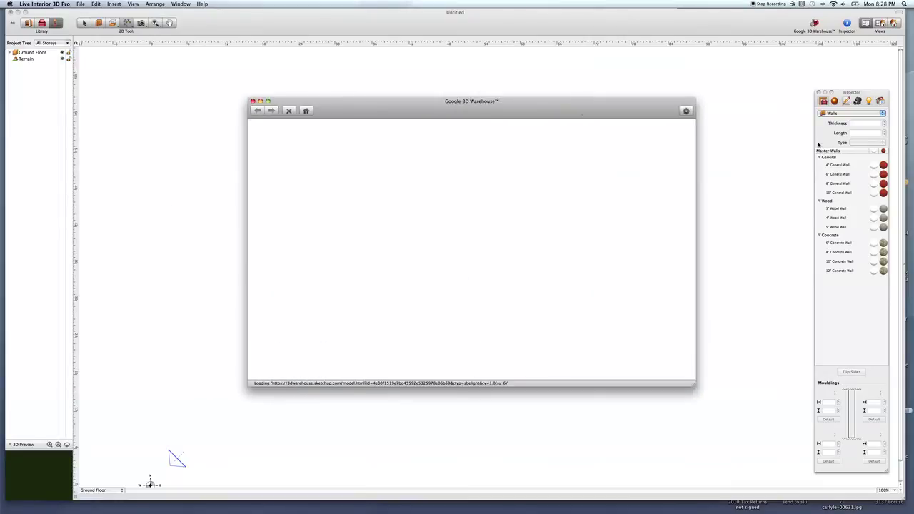
click(833, 3)
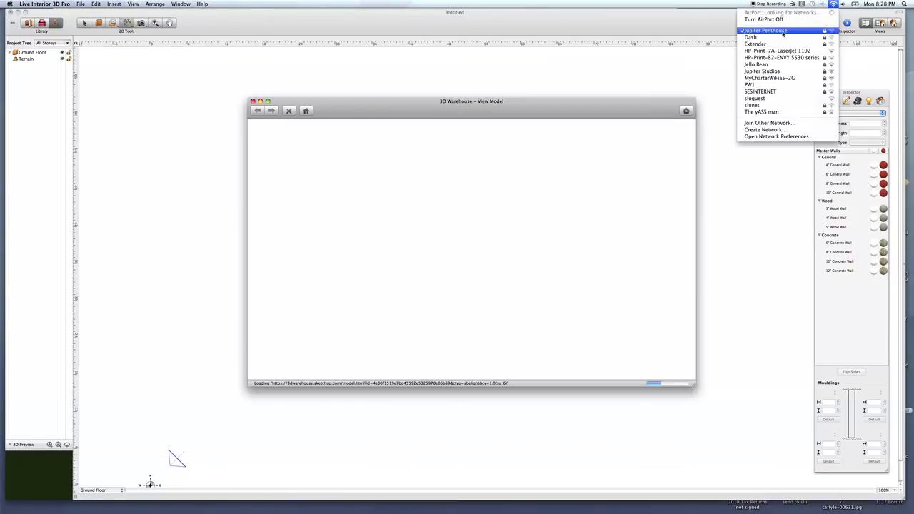
click(592, 122)
drag(594, 108, 622, 81)
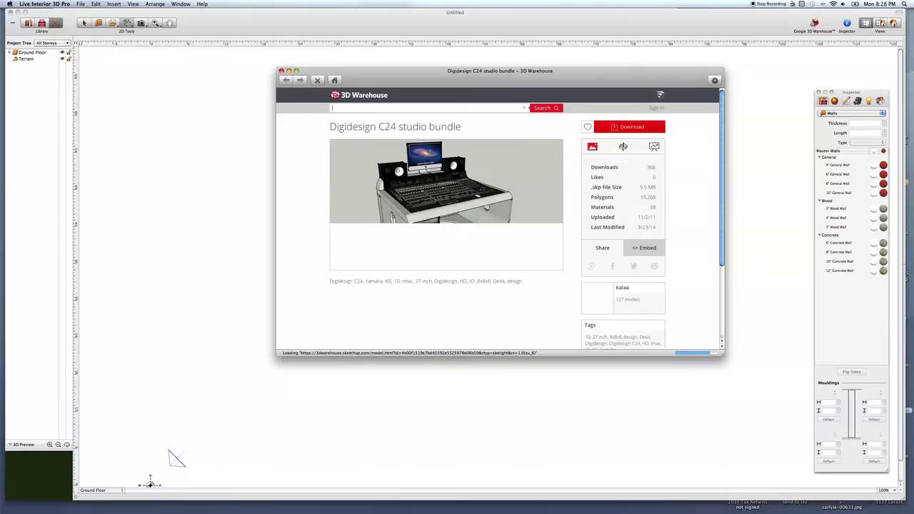
- Search the 3D Warehouse for "3d person", look through the resulting models, and close the browser
click(488, 109)
text(3d pers)
key(Return)
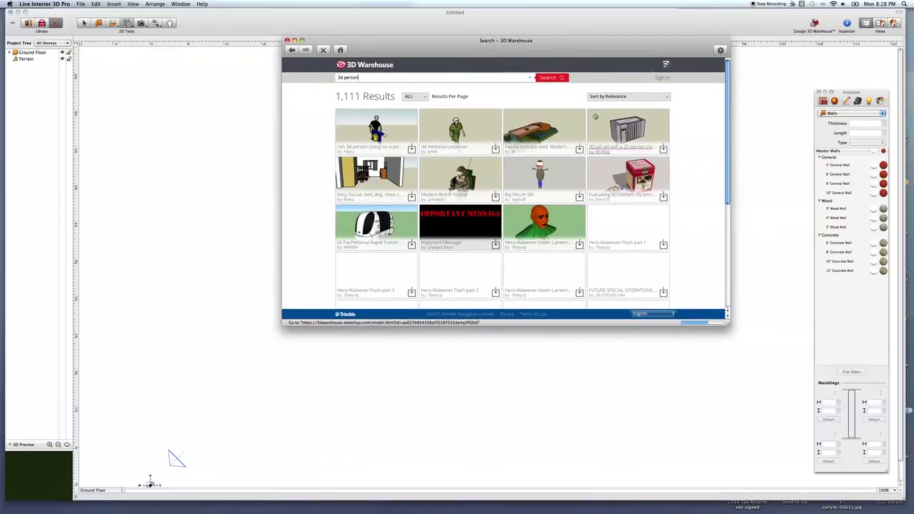
scroll(595, 116, down, 3)
scroll(595, 115, down, 3)
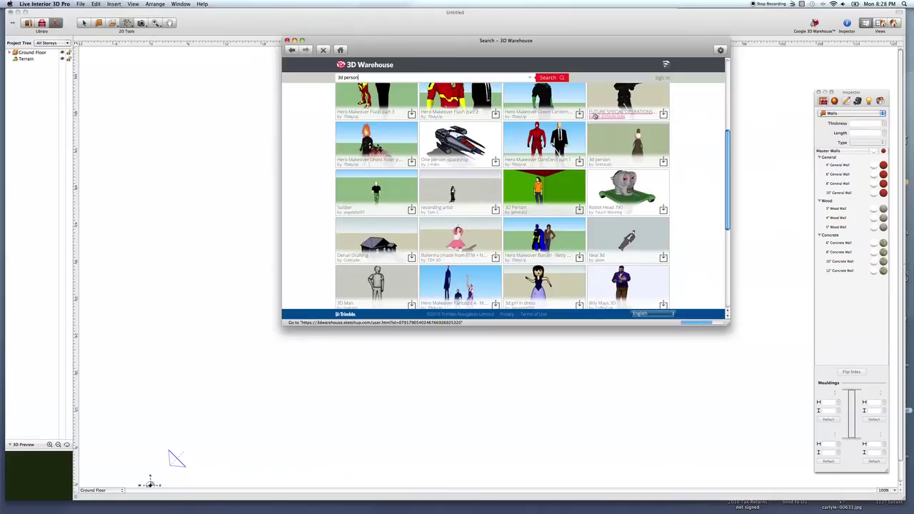
scroll(594, 116, down, 4)
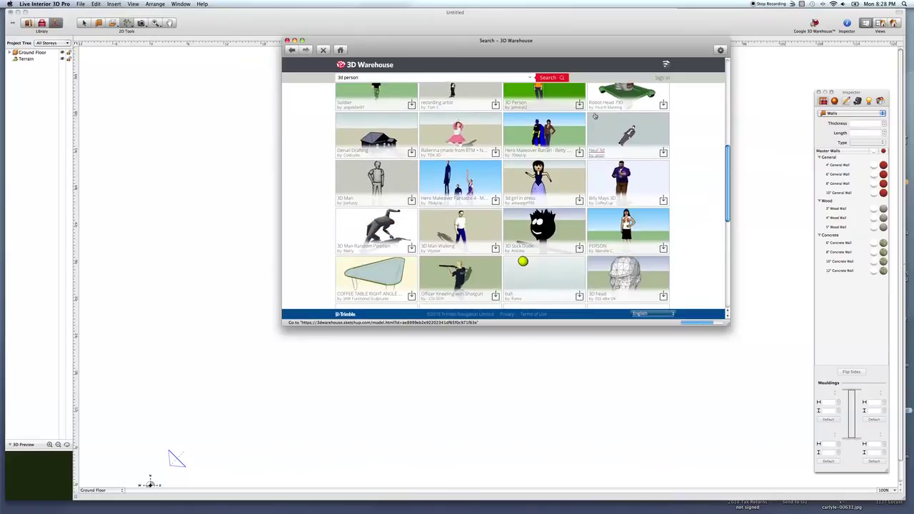
scroll(595, 116, down, 2)
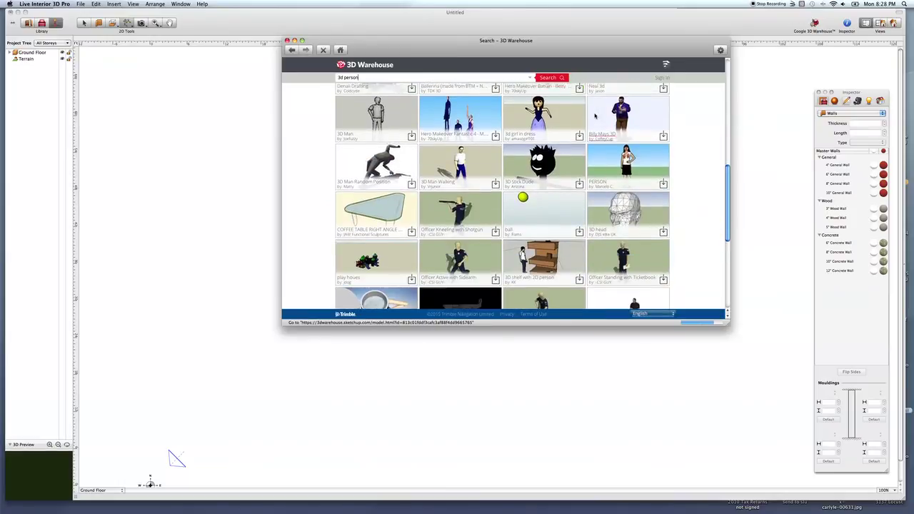
scroll(595, 116, up, 10)
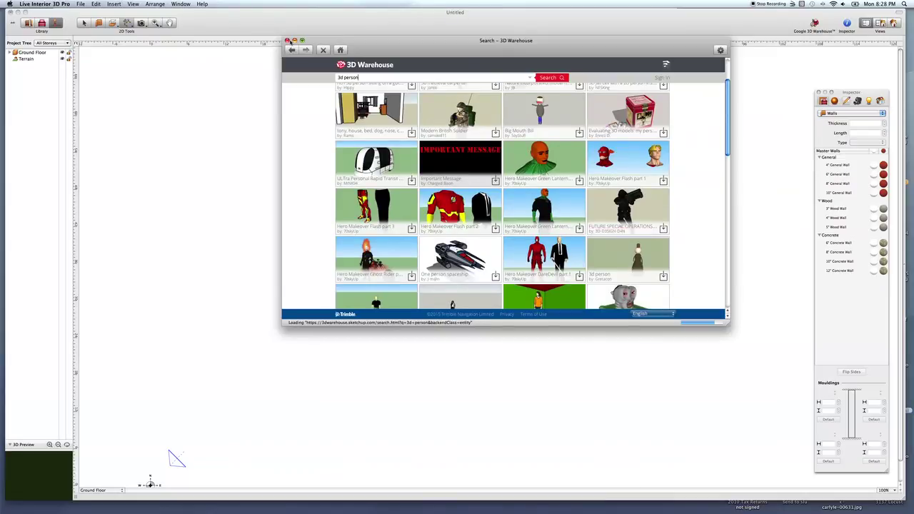
click(287, 41)
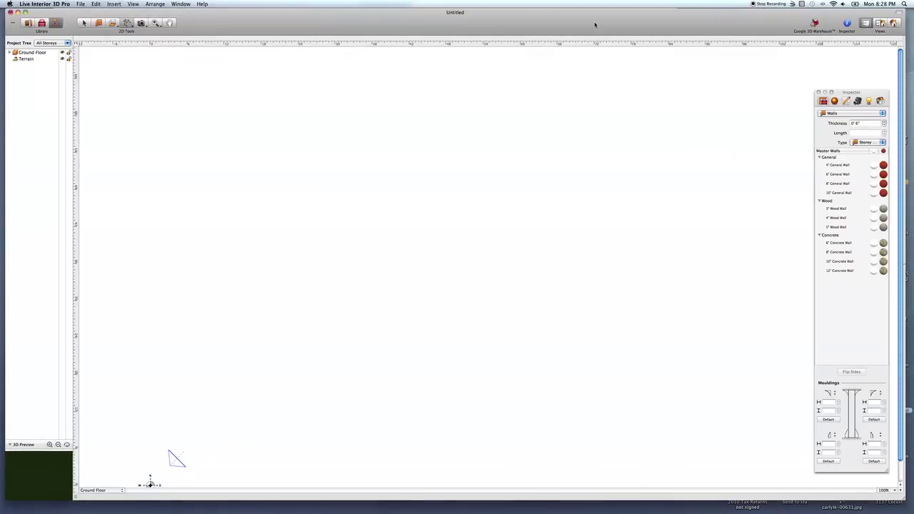
- Draw three connected walls from the plan's origin: about 25 ft east, 42 ft north and 25 ft back west
scroll(451, 141, down, 3)
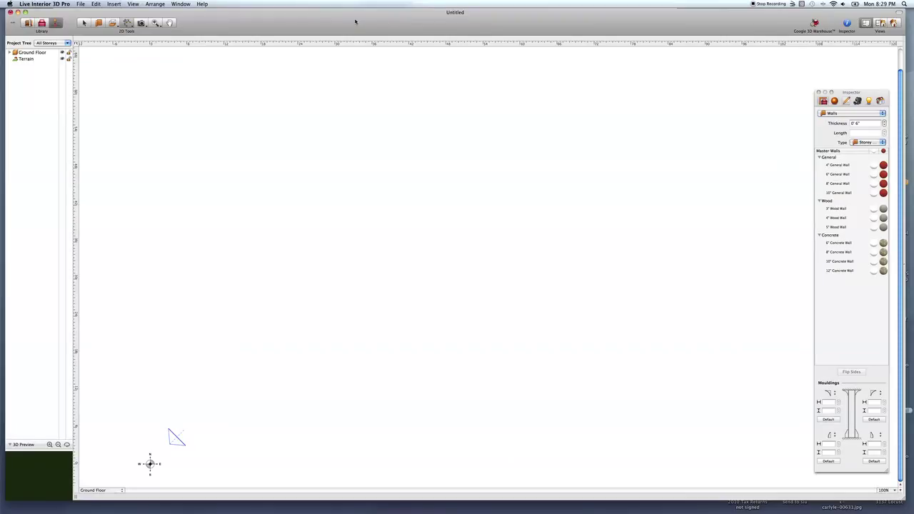
click(99, 23)
mouse_move(150, 464)
mouse_down()
mouse_move(317, 466)
mouse_move(308, 466)
mouse_up()
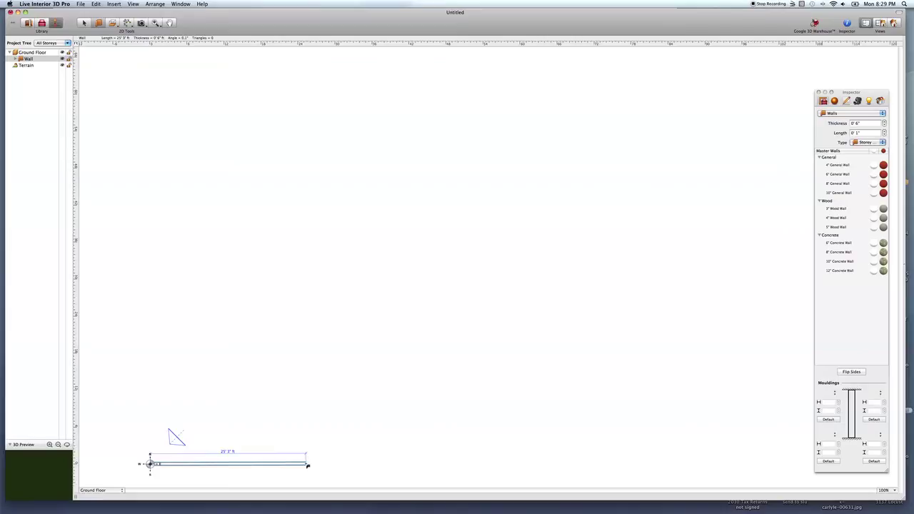
drag(308, 466, 307, 205)
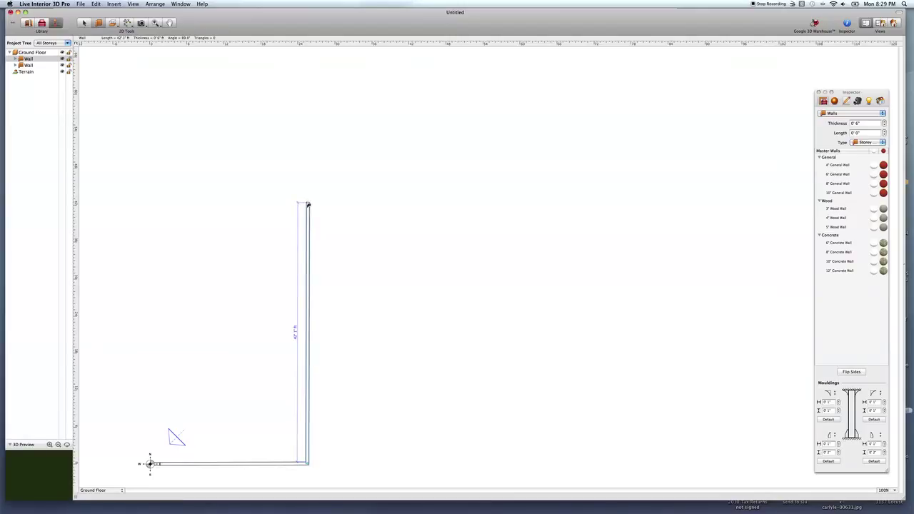
mouse_move(308, 205)
mouse_down()
mouse_move(147, 197)
mouse_move(156, 204)
mouse_up()
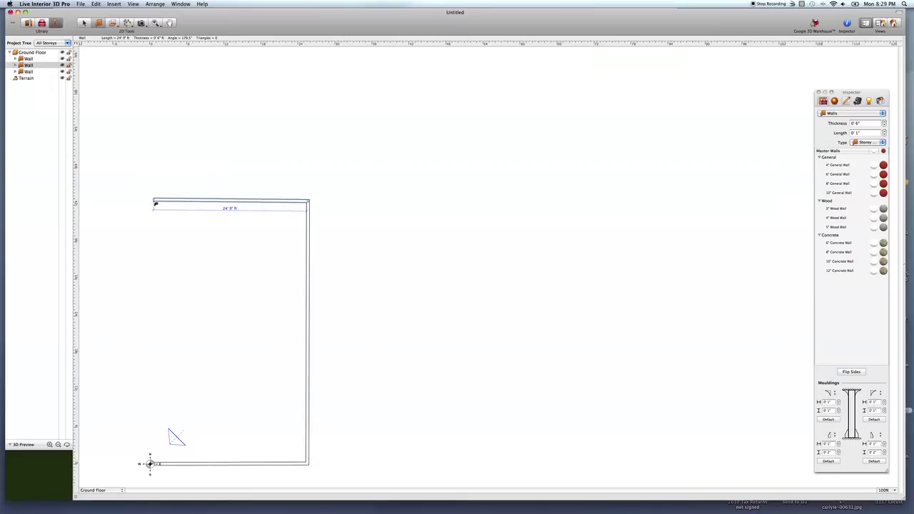
- Close the room with two slanted walls, about 24 ft and 22 ft long, meeting at a west-pointing corner and ending at the origin
click(156, 205)
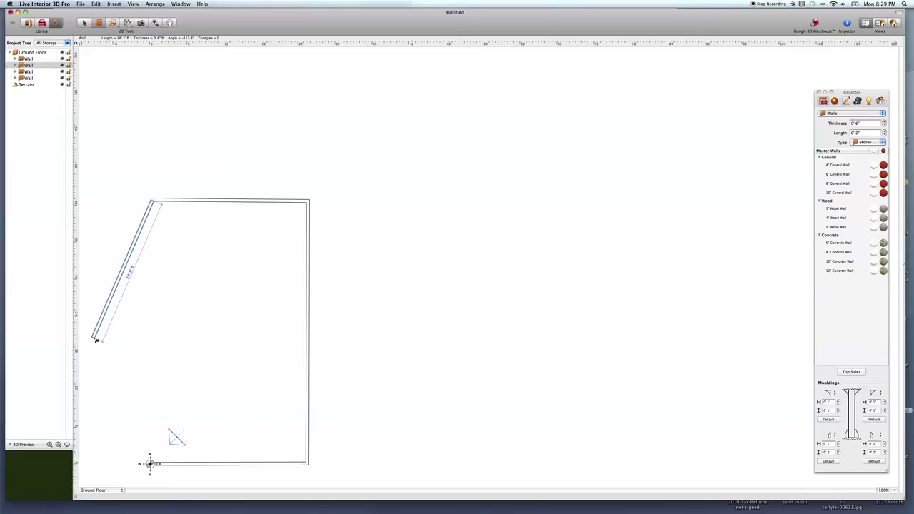
click(94, 337)
scroll(149, 468, down, 1)
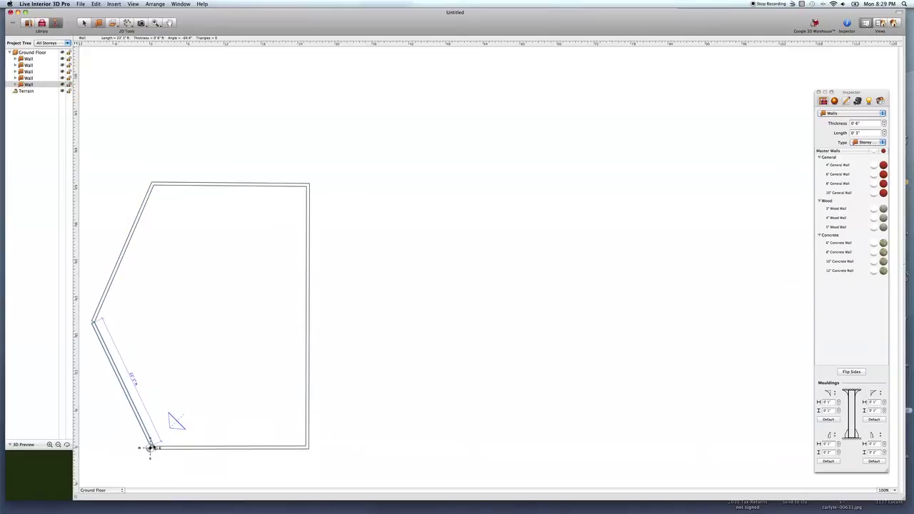
click(150, 449)
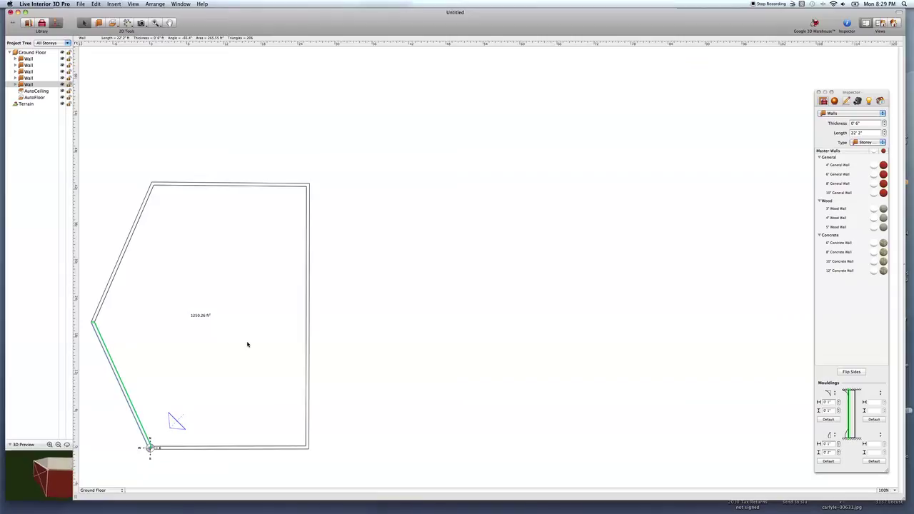
- Move the Inspector up and inward, deselect the wall, and enlarge the plan to 141% with the whole room in view
drag(850, 94, 801, 51)
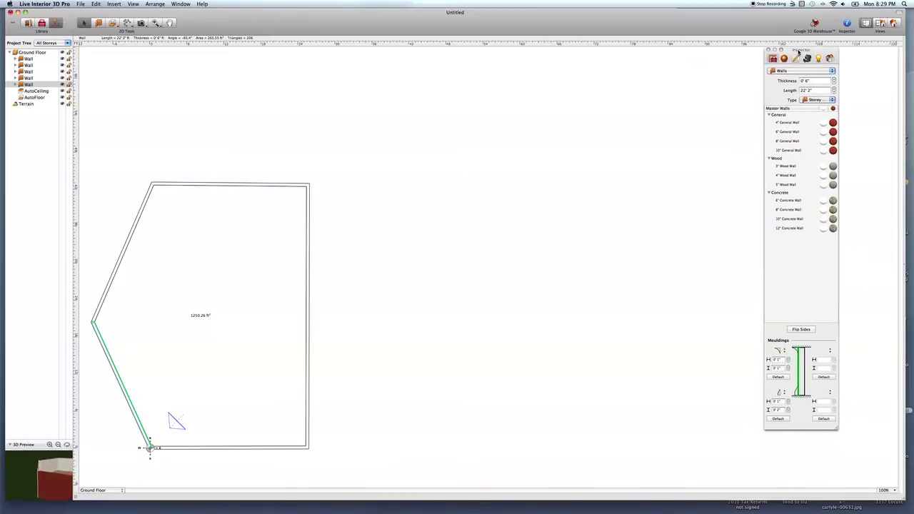
click(416, 225)
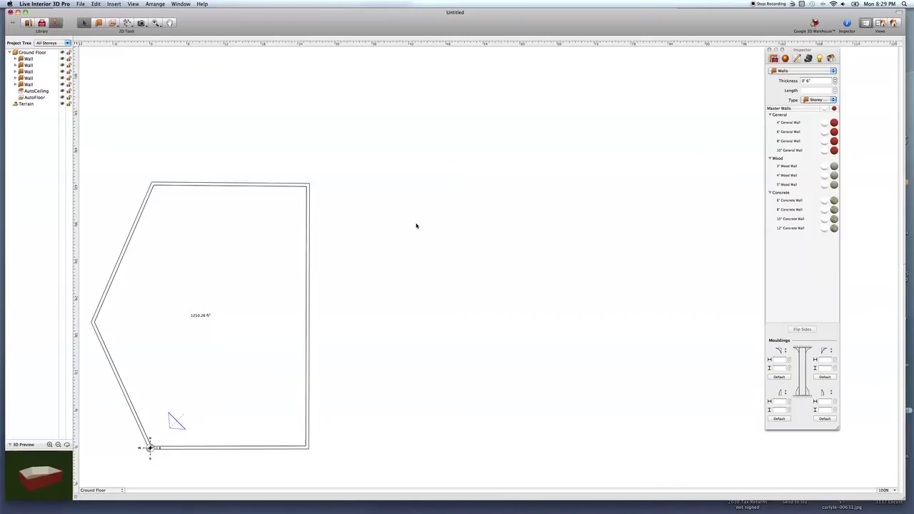
key(super+plus)
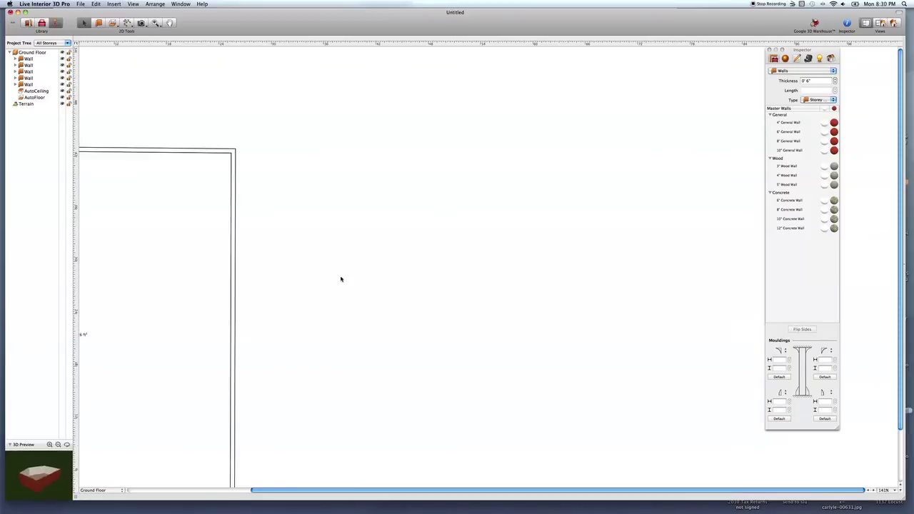
drag(347, 491, 223, 491)
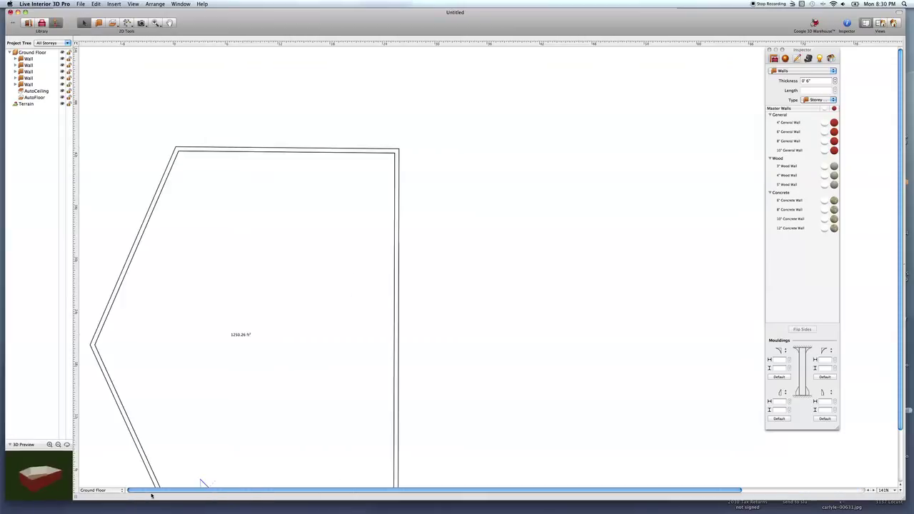
scroll(218, 286, down, 2)
scroll(218, 285, down, 2)
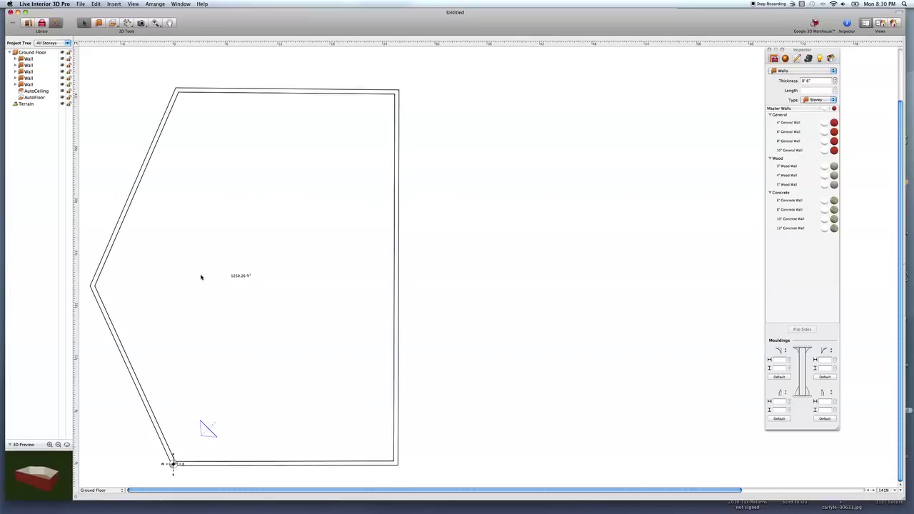
- Place a Theba armchair from the Armchairs library in the room's northeast corner and rotate it to -90°
click(28, 24)
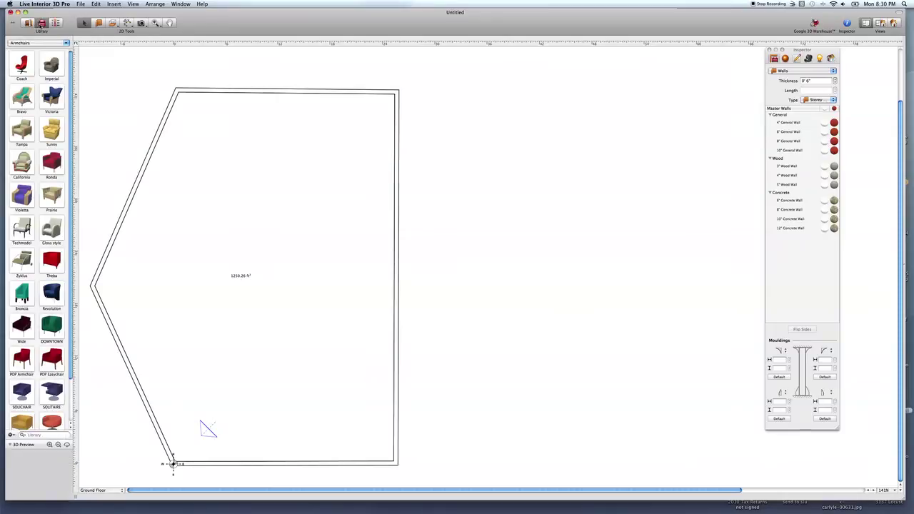
drag(48, 258, 377, 114)
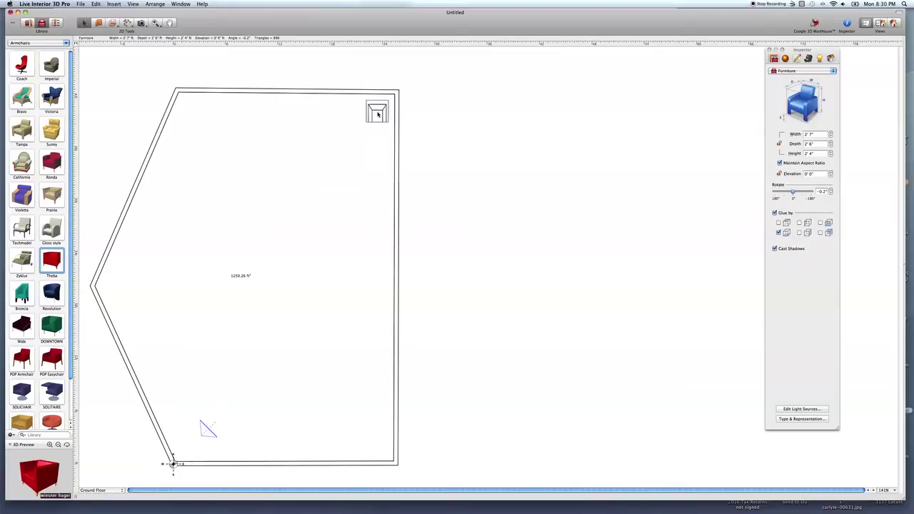
drag(793, 191, 802, 192)
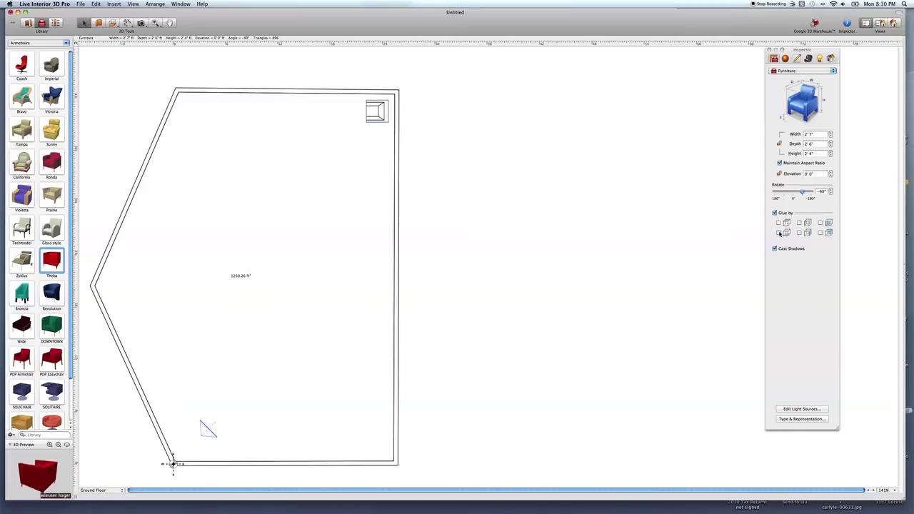
click(779, 233)
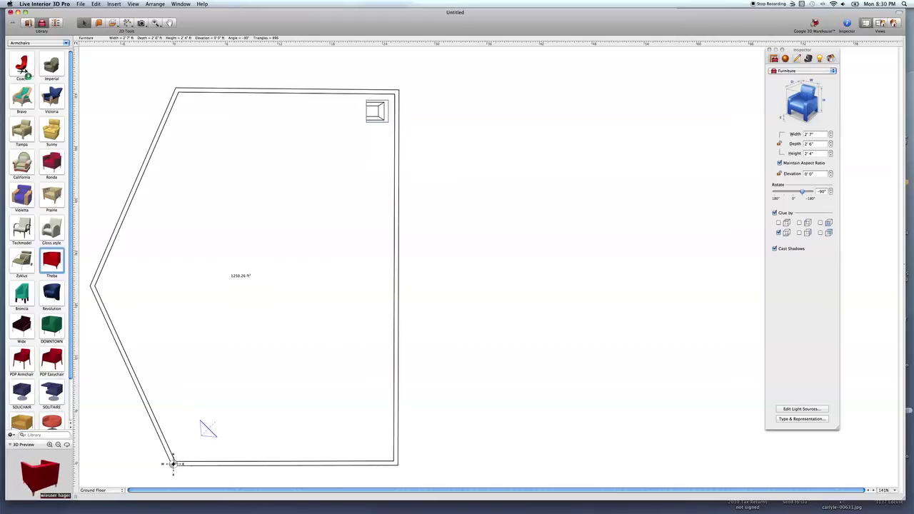
- Place a Coach armchair just west of the Theba armchair, rotate it to 94°, and reselect the Theba armchair
drag(21, 64, 342, 118)
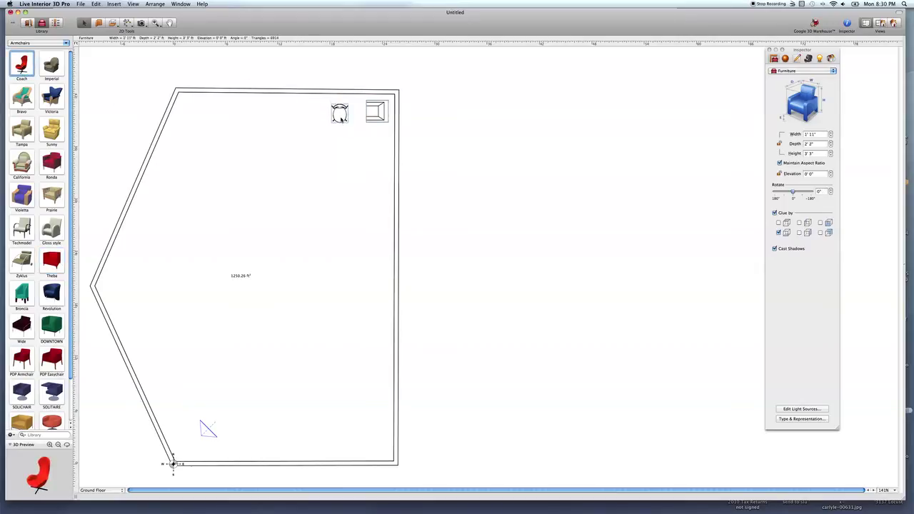
mouse_move(792, 192)
mouse_down()
mouse_move(819, 193)
mouse_move(783, 196)
mouse_up()
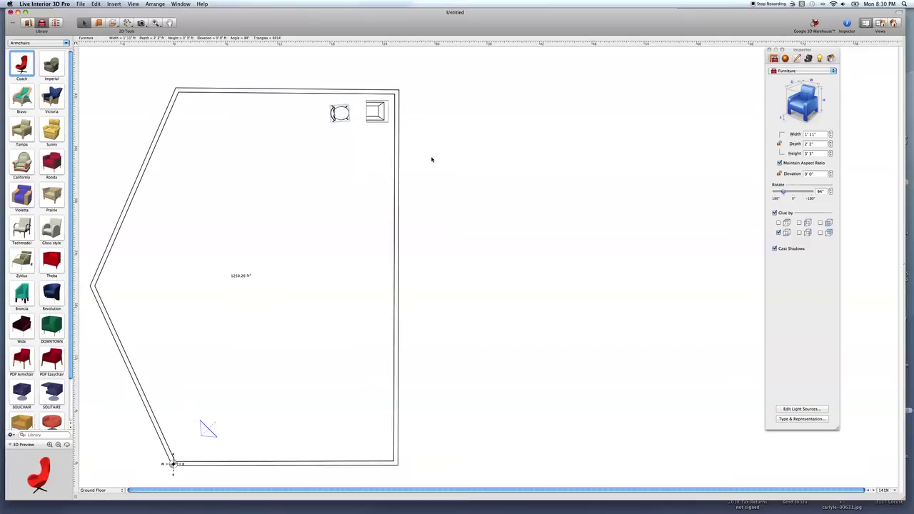
click(369, 148)
click(372, 119)
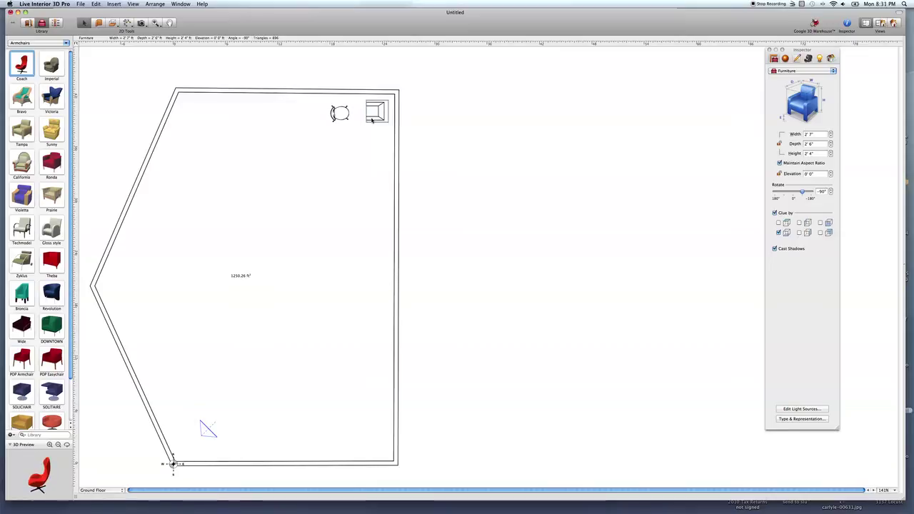
- Paste four copies of the Theba armchair: near the room's centre, in the southeast, in the northwest and by the west corner
key(super+v)
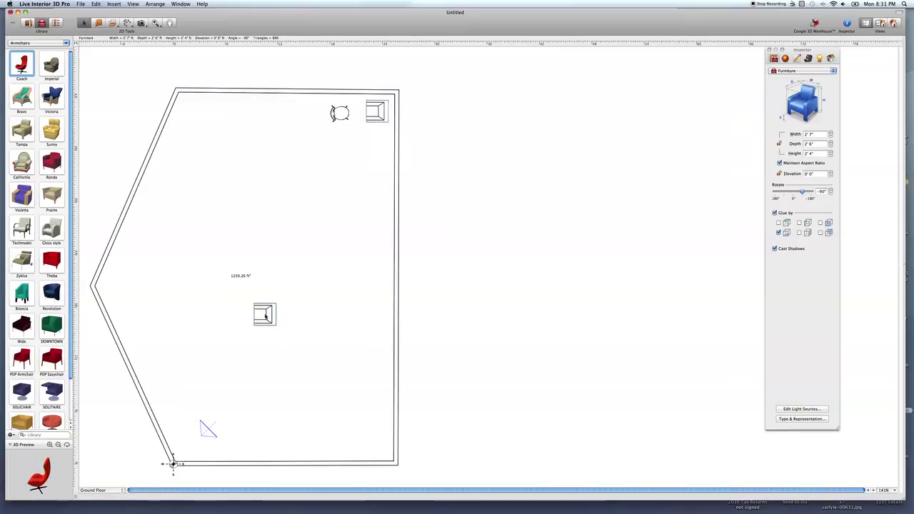
key(super+v)
key(super+v)
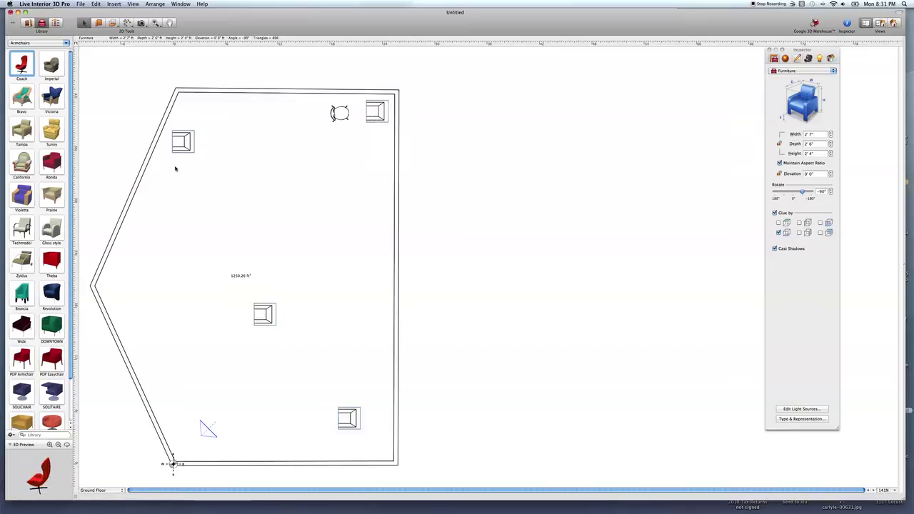
key(super+v)
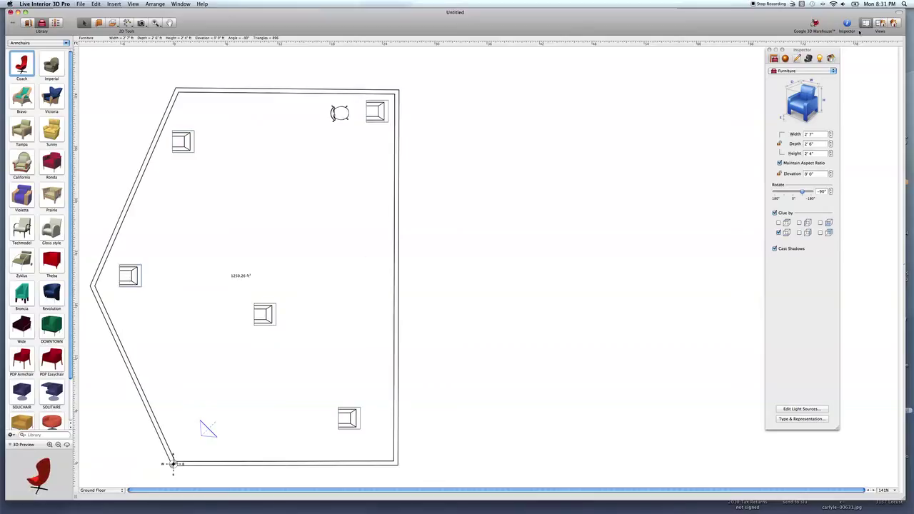
- Show the room in full 3D view and turn the camera left until the armchair by the west corner is in view
click(893, 23)
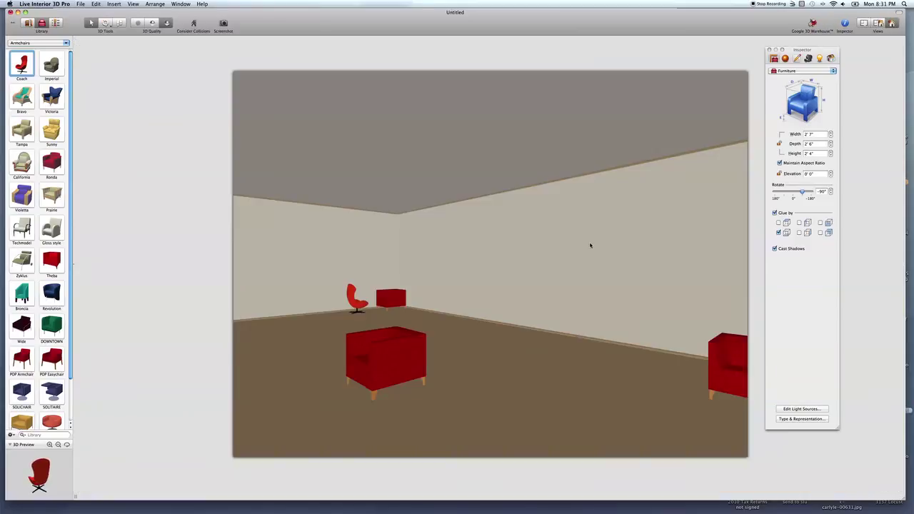
key(Up)
key(Up)
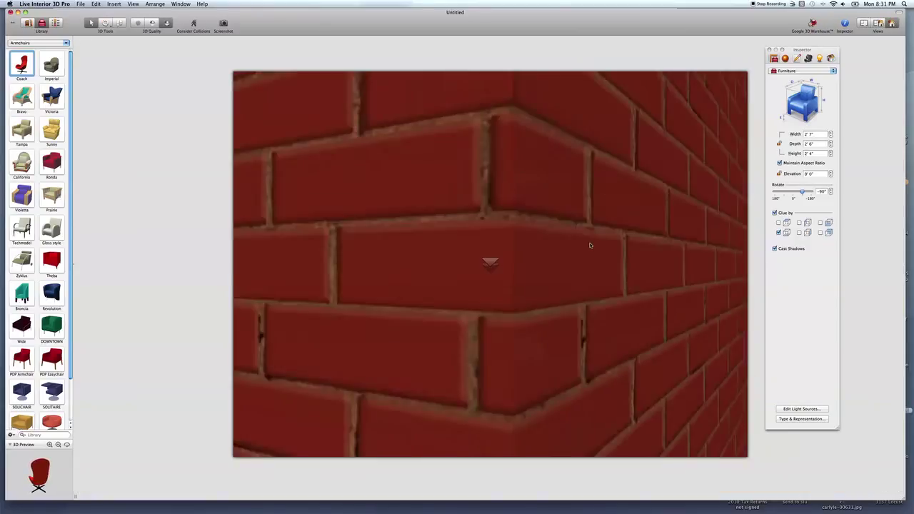
mouse_move(501, 463)
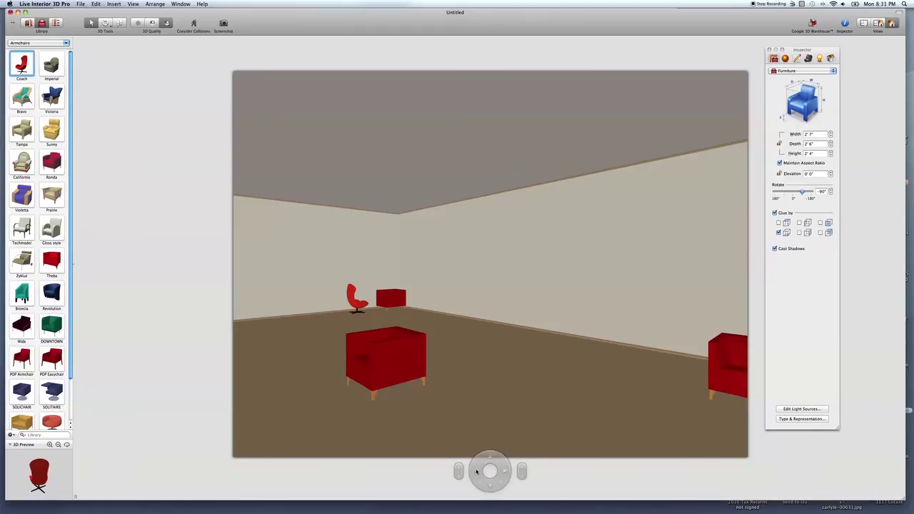
mouse_move(476, 471)
mouse_down()
mouse_move(501, 471)
mouse_move(476, 472)
mouse_up()
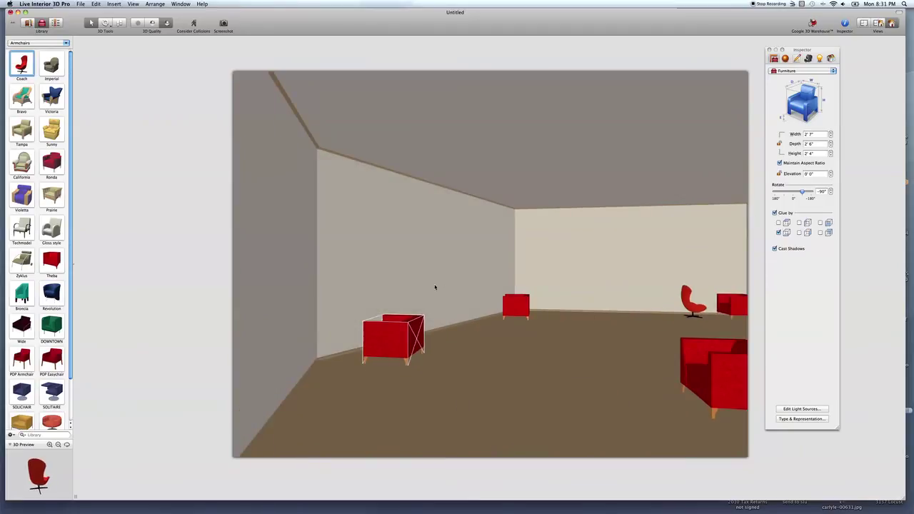
- Move the west-corner armchair into the room, rotate it so its back faces inward, and return it beside the slanted wall
drag(392, 339, 577, 334)
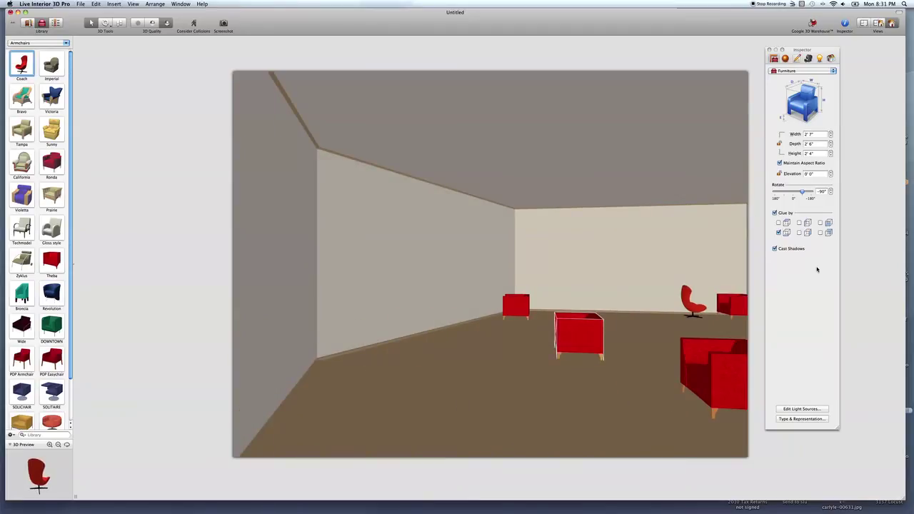
drag(790, 193, 785, 193)
drag(547, 315, 399, 331)
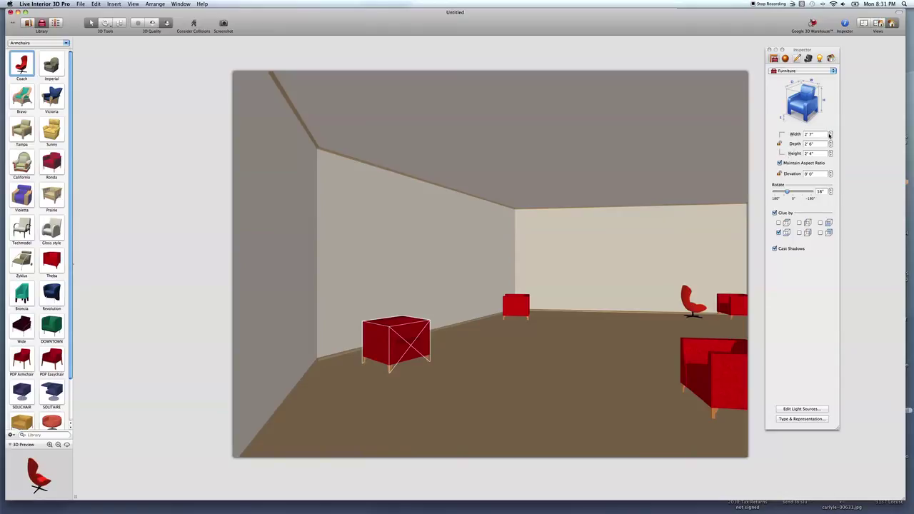
- Enlarge the armchair to 3' 11" wide, then without Maintain Aspect Ratio reduce its depth to 0' 7" and height to 1' 5"
click(831, 133)
drag(831, 133, 831, 133)
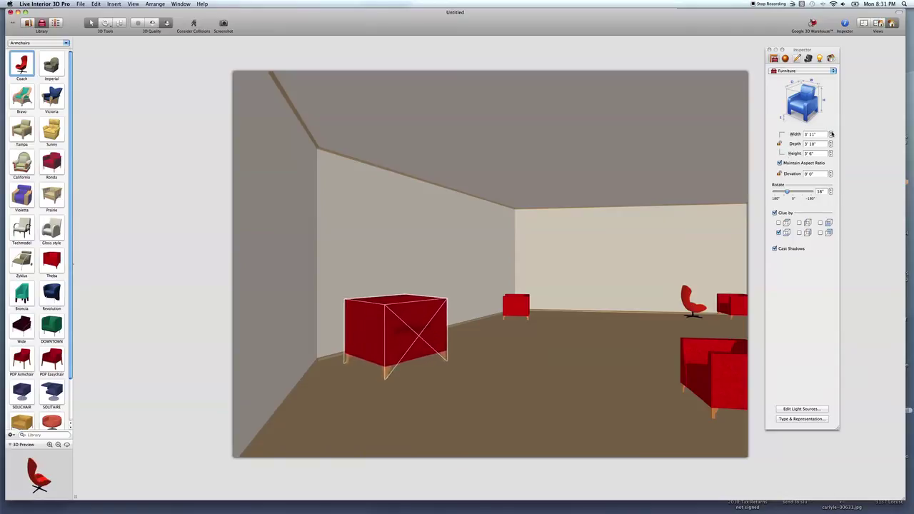
click(780, 164)
drag(831, 146, 831, 155)
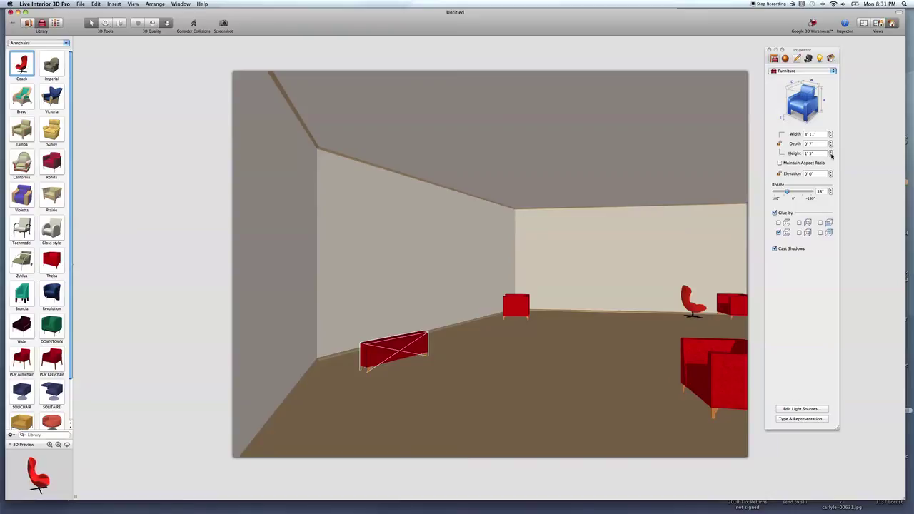
- Raise the flattened armchair to about mid-height of the slanted wall and rotate it parallel to the wall
click(830, 173)
drag(831, 172, 831, 173)
mouse_move(786, 192)
mouse_down()
mouse_move(807, 192)
mouse_move(789, 194)
mouse_up()
- Cover the flattened armchair's red fabric with the 5000 violet blue material from Glossy paint
click(785, 59)
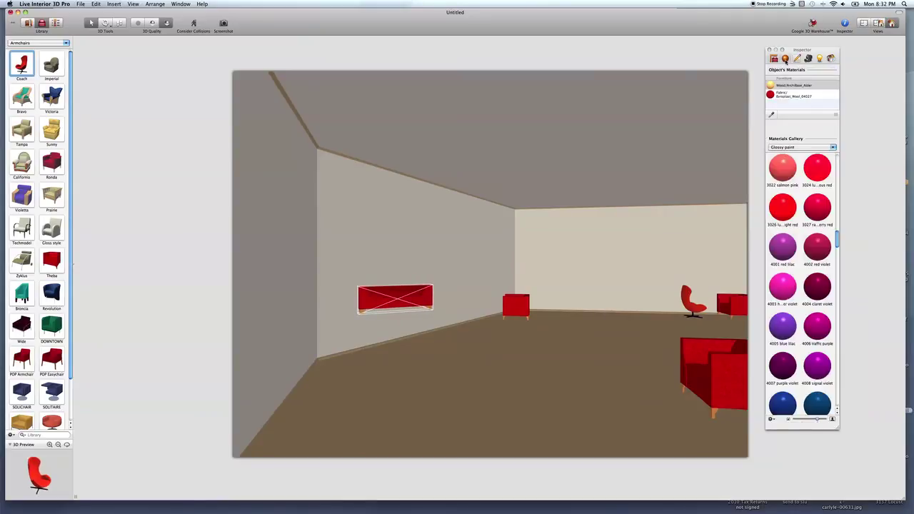
scroll(799, 176, down, 3)
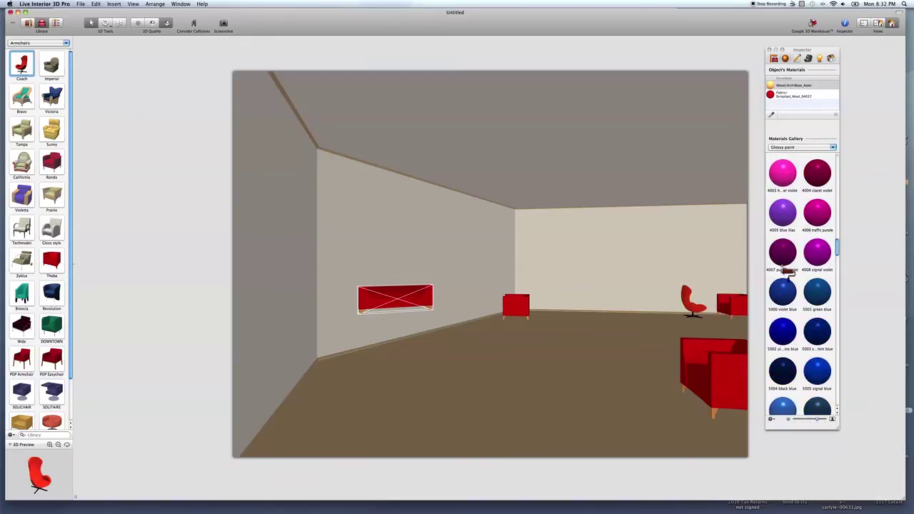
mouse_move(783, 293)
mouse_down()
mouse_move(710, 291)
mouse_move(392, 328)
mouse_move(414, 312)
mouse_move(401, 299)
mouse_up()
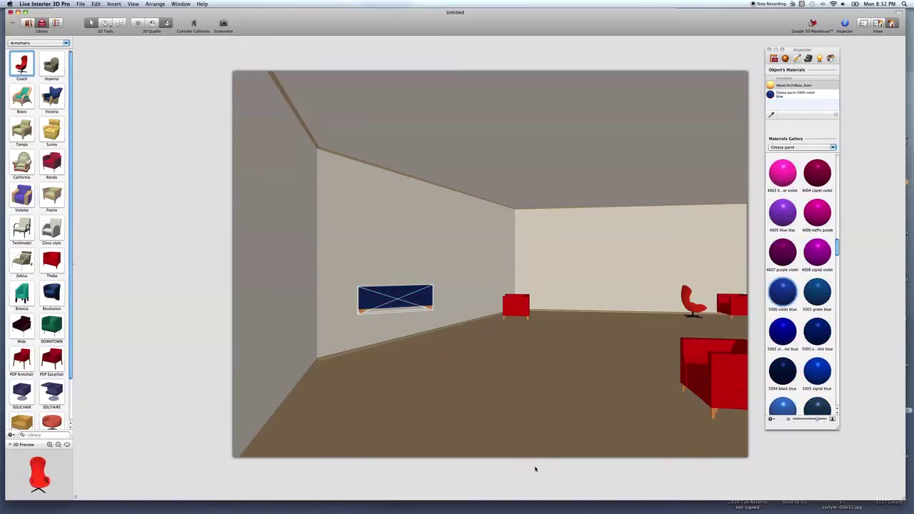
- Move the armchair near the room's centre slightly toward the east wall and cover it with the 10_Scottish Green fabric
mouse_move(510, 466)
drag(507, 469, 502, 475)
click(511, 369)
drag(511, 369, 563, 358)
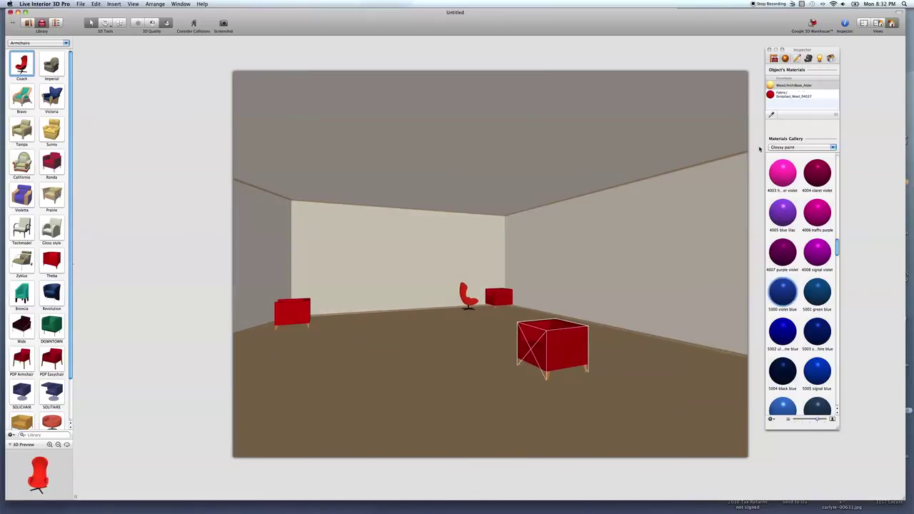
click(789, 148)
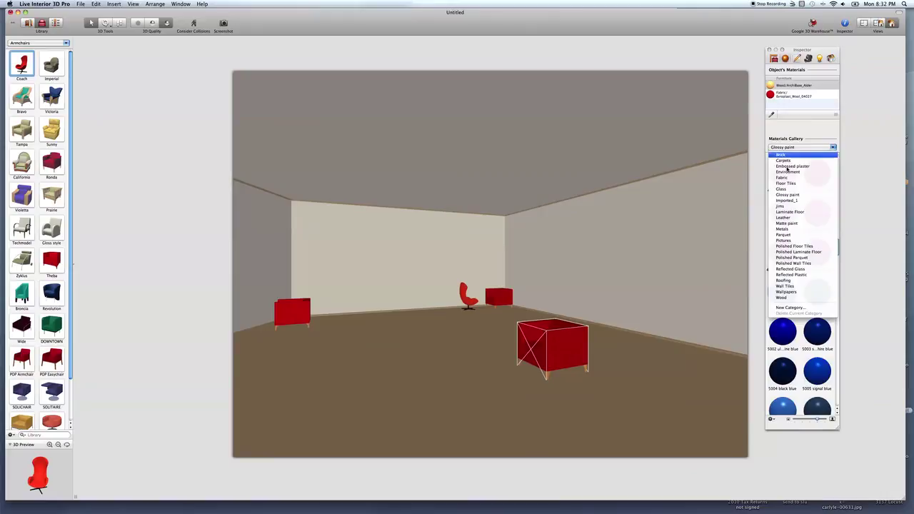
click(784, 177)
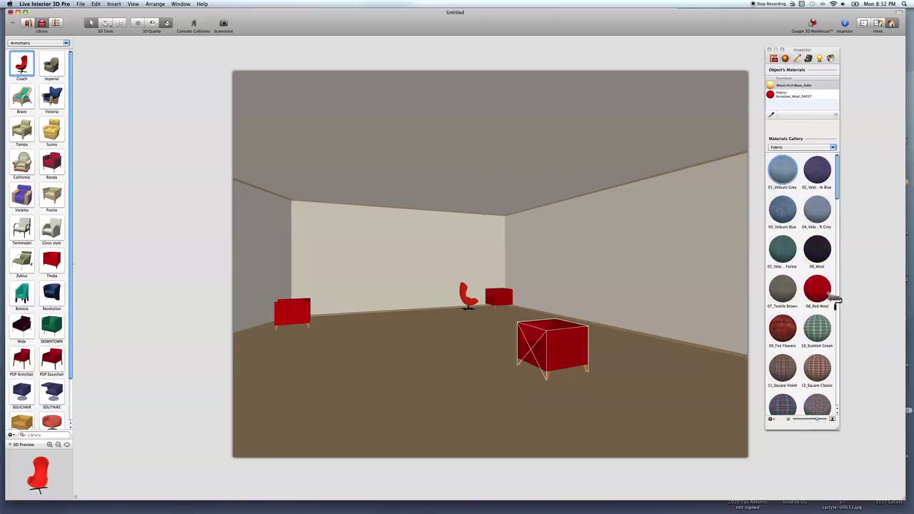
drag(822, 334, 575, 357)
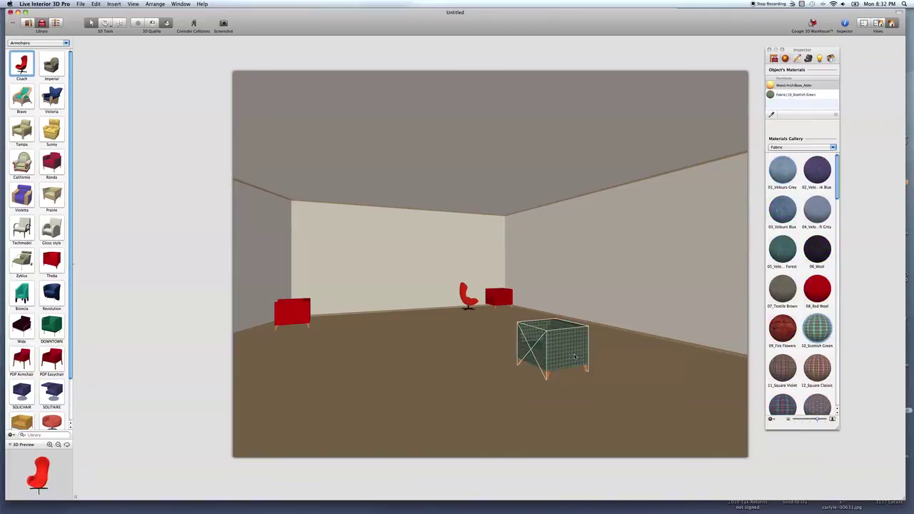
- Apply the Light_blue glass material to the central armchair and delete that armchair
click(785, 148)
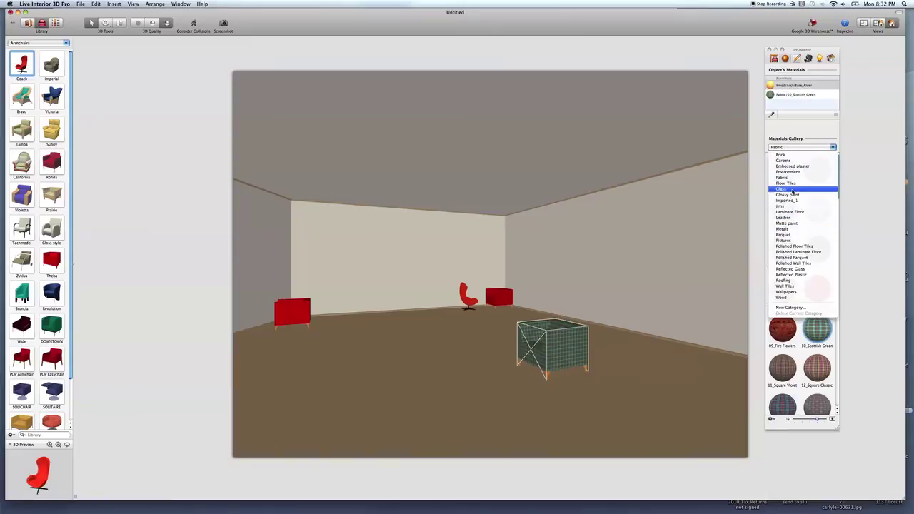
click(793, 190)
drag(819, 211, 568, 356)
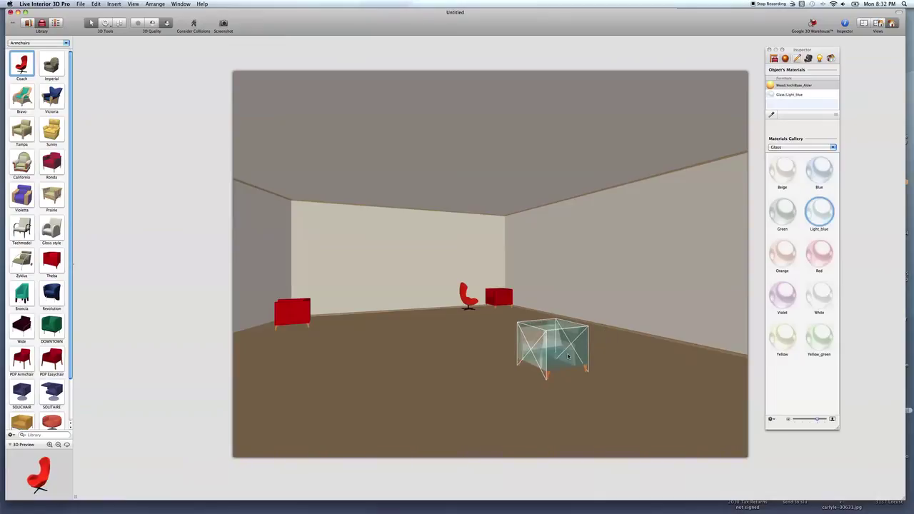
key(Delete)
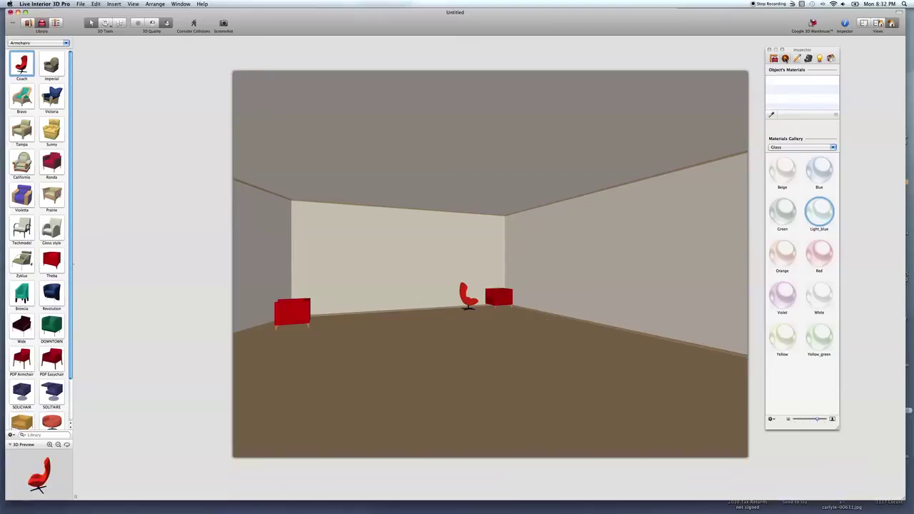
- Paint the east wall with the 4002 red violet material from Glossy paint
click(789, 147)
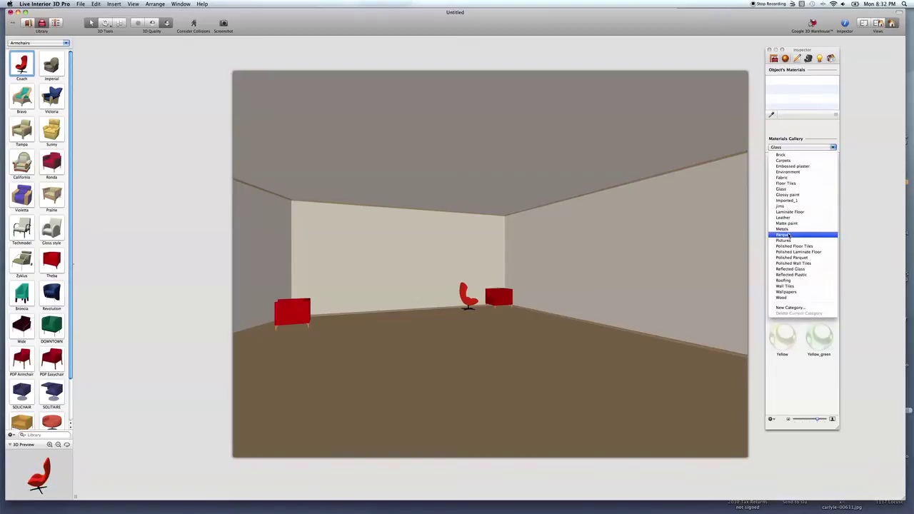
click(792, 194)
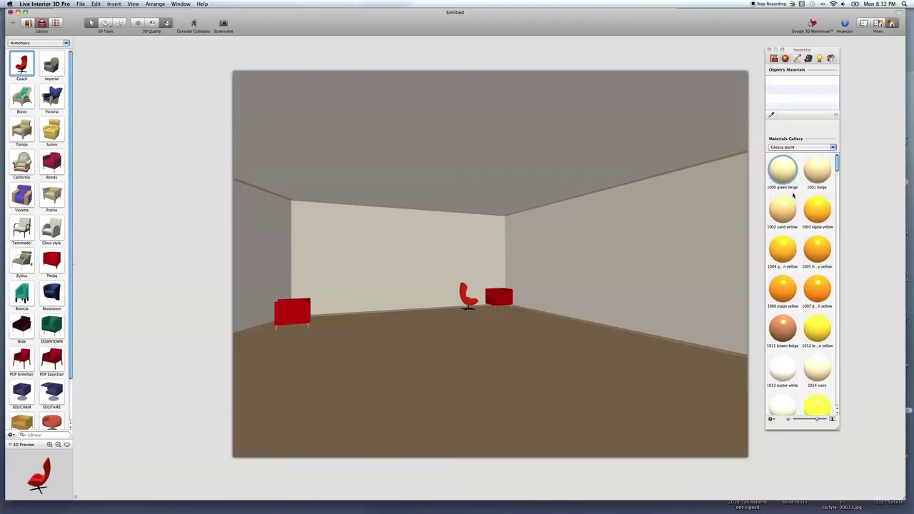
scroll(792, 253, down, 15)
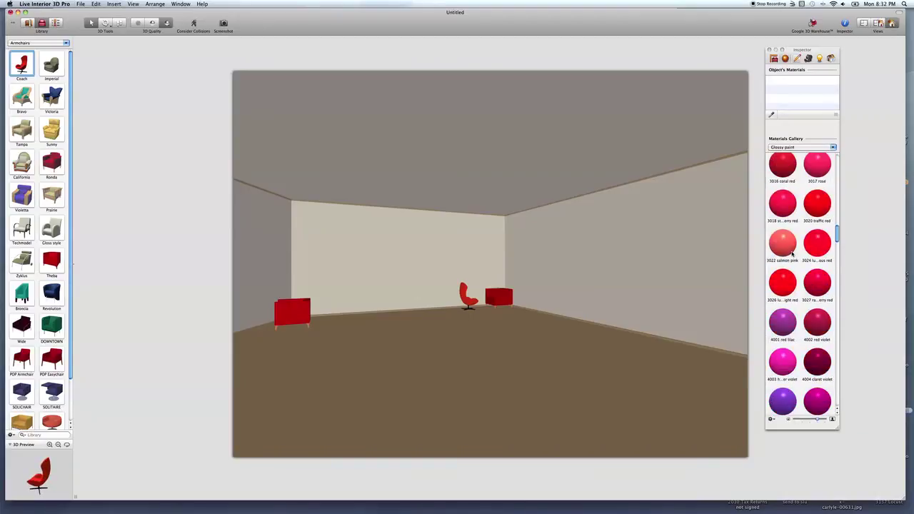
drag(815, 326, 675, 300)
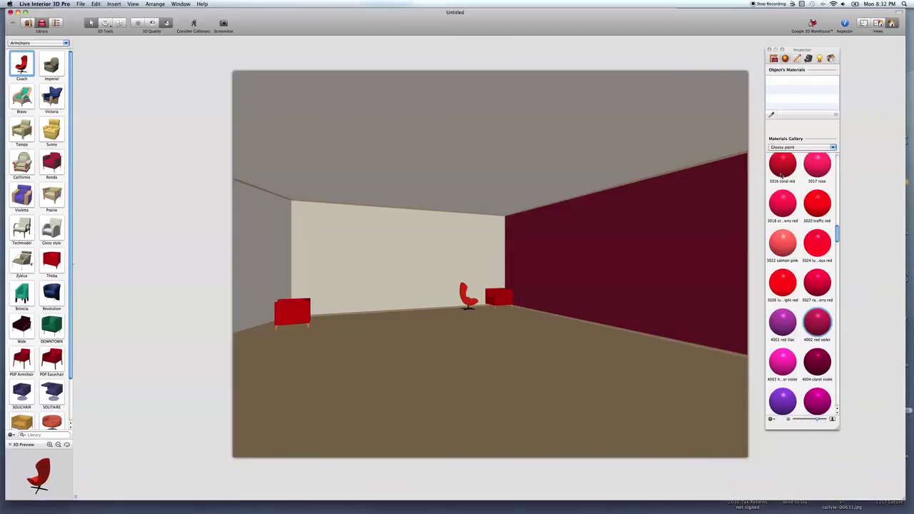
- Cover the floor with the 014 Dark Nut material from the Wood category
click(794, 148)
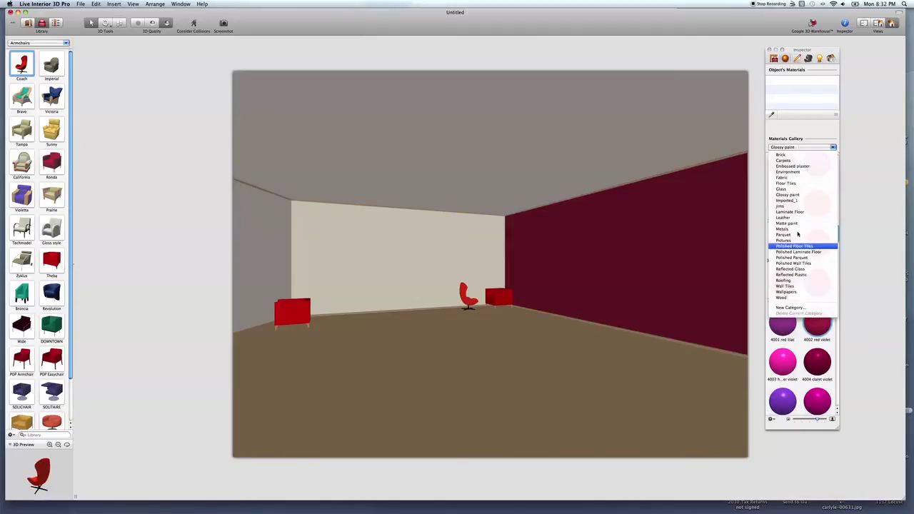
click(795, 298)
scroll(795, 254, down, 3)
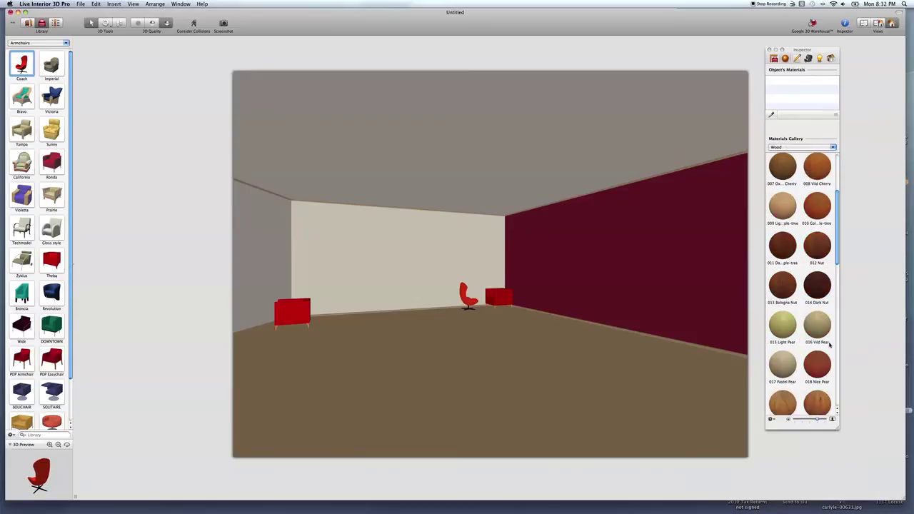
click(817, 285)
click(500, 394)
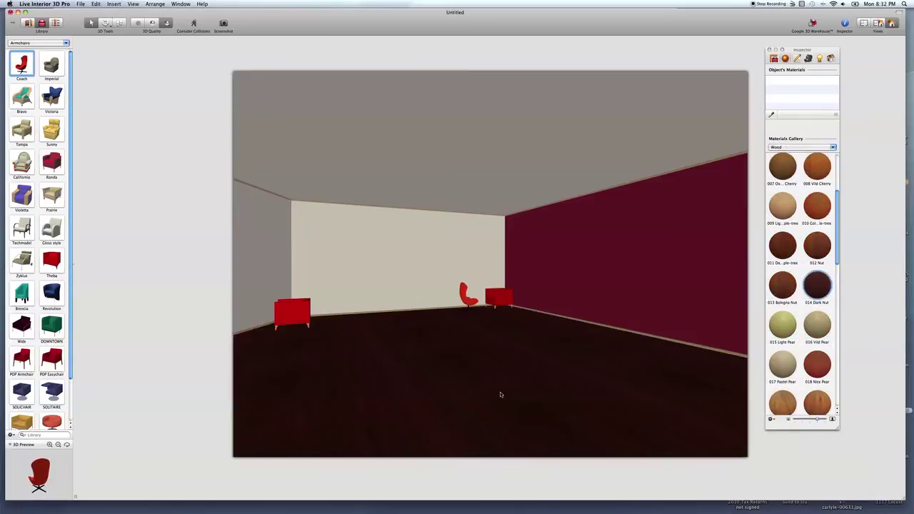
- Undo the misplaced brick material and cover the north wall with the dark red 002 material from the Brick category
click(800, 147)
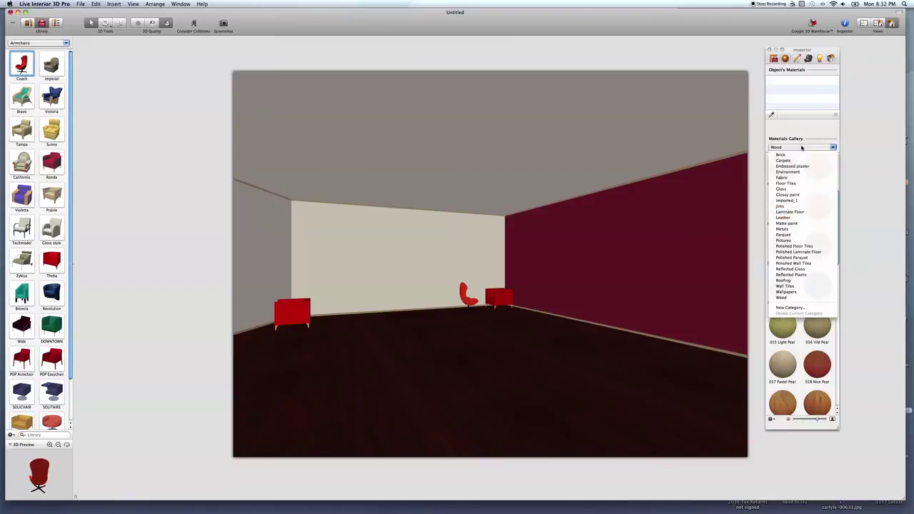
click(797, 155)
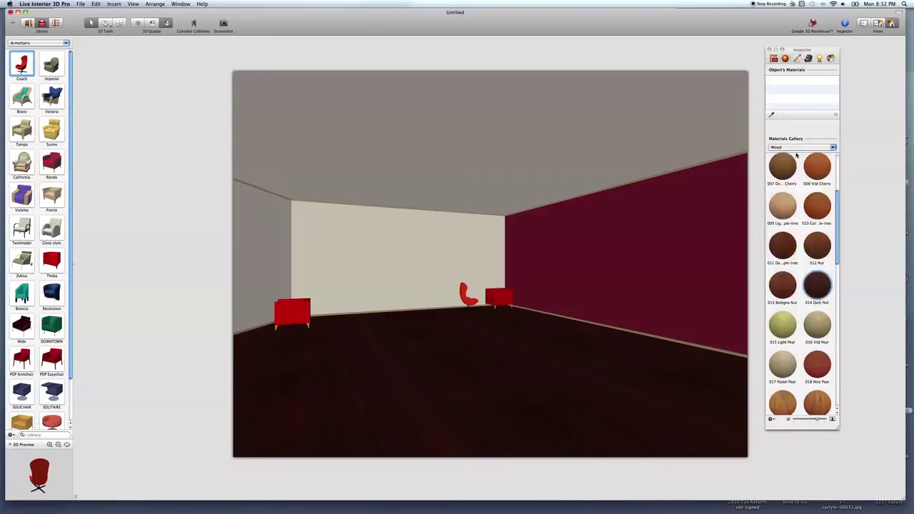
click(814, 170)
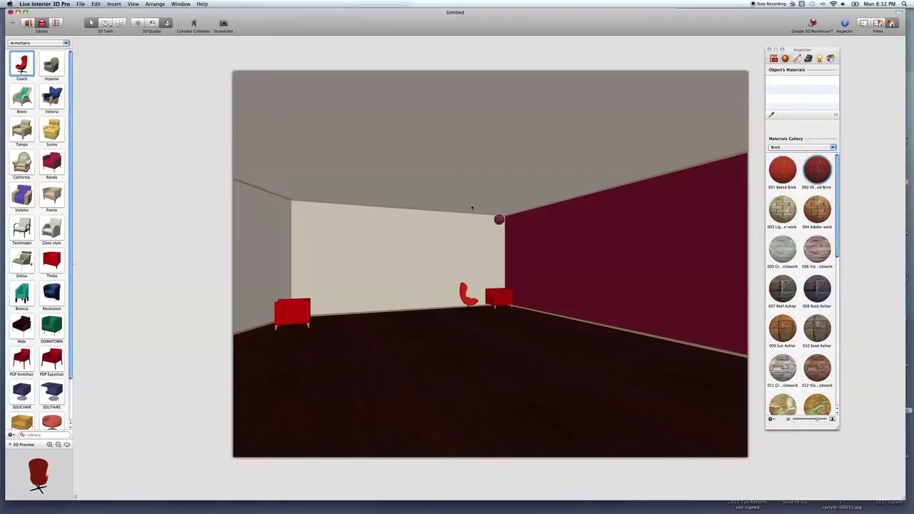
click(458, 210)
key(super+z)
drag(817, 169, 442, 234)
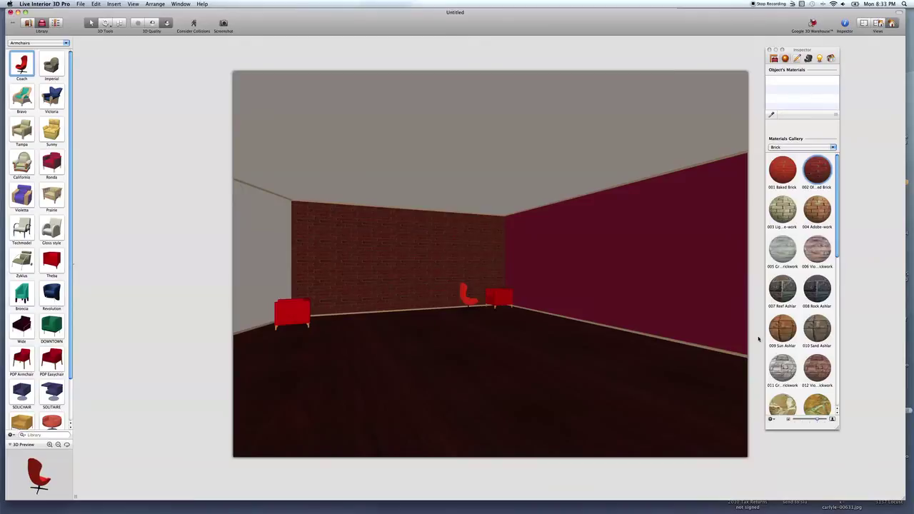
- Cover the slanted northwest wall with the grey 011 brickwork material
drag(782, 368, 270, 257)
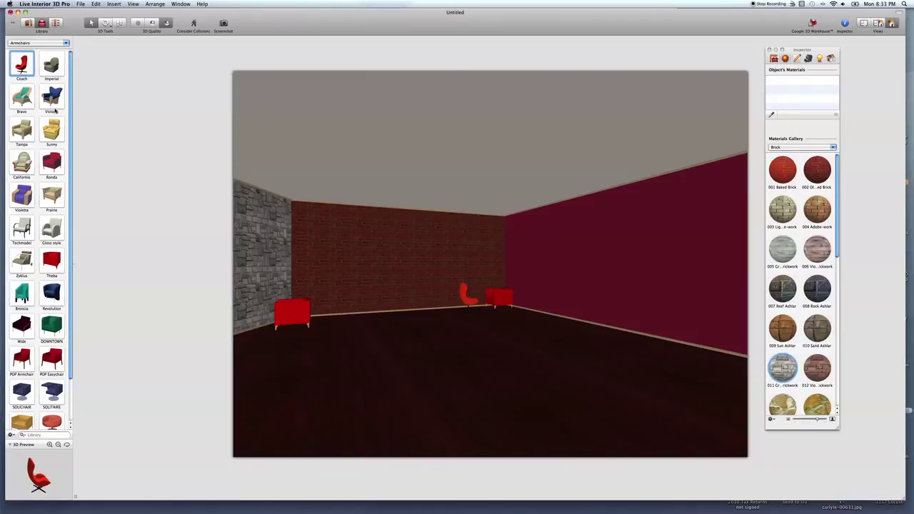
click(60, 43)
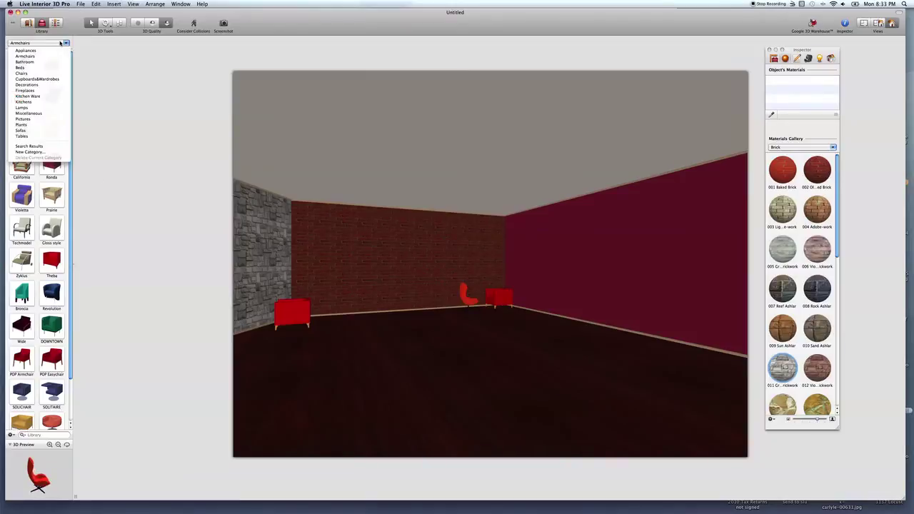
click(137, 97)
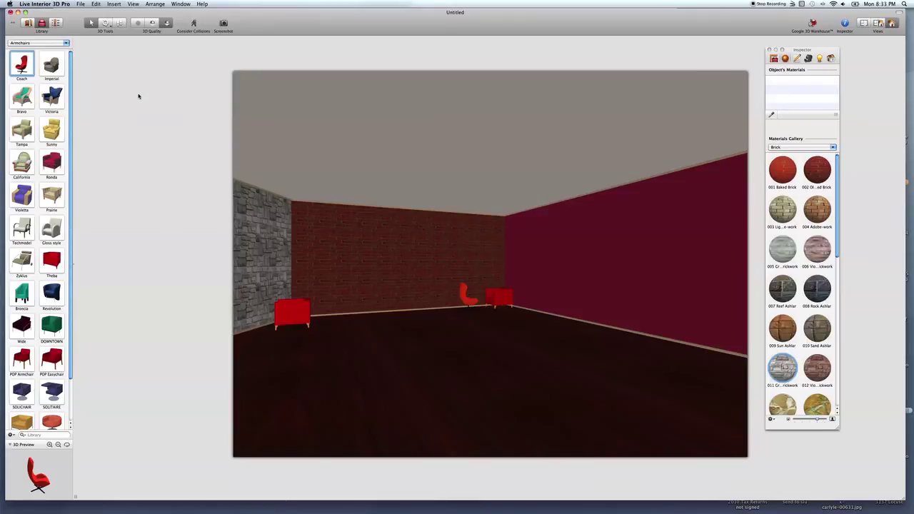
- Place a row of five Pleiad lamps from the Lamps category across the middle of the ceiling
click(37, 43)
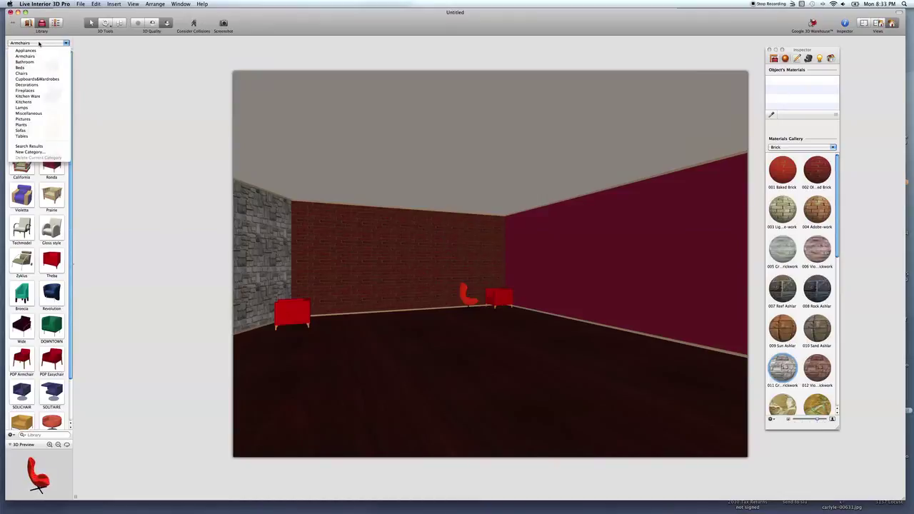
click(39, 108)
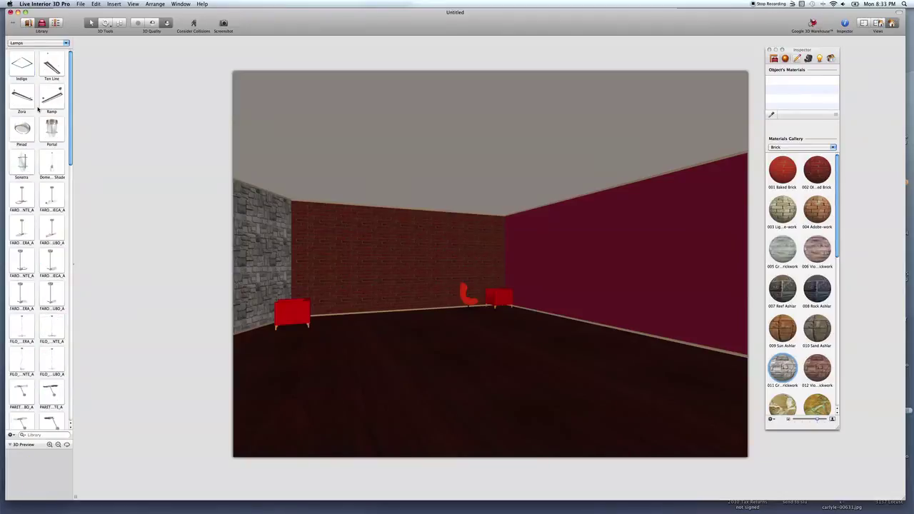
scroll(30, 146, down, 1)
scroll(30, 146, down, 5)
scroll(30, 144, up, 6)
drag(26, 133, 364, 130)
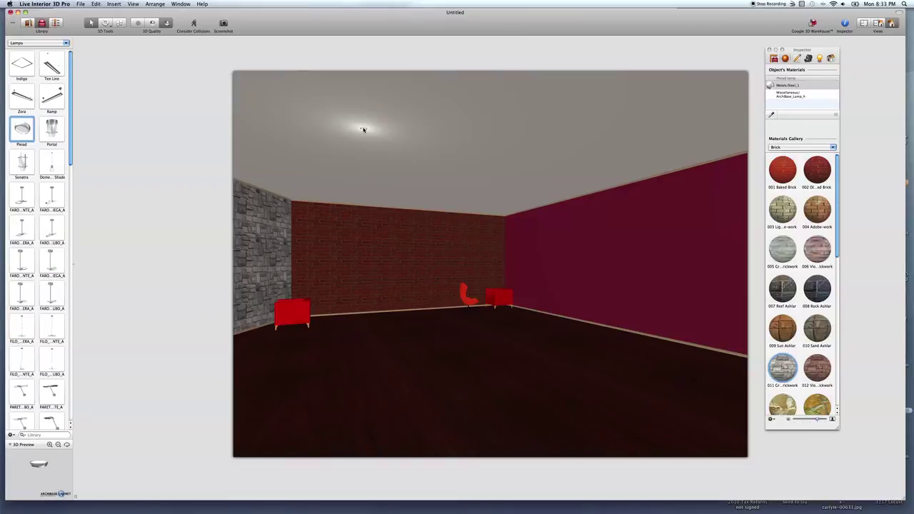
click(417, 130)
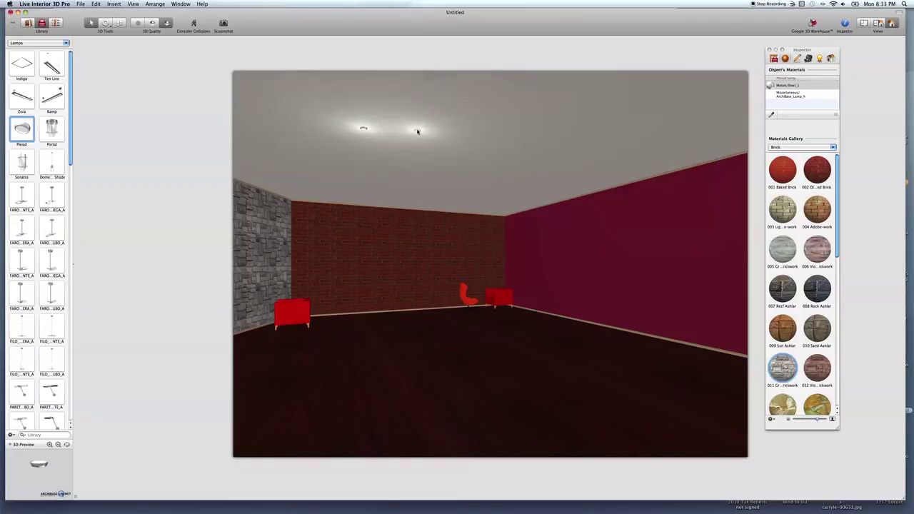
click(482, 133)
click(548, 134)
click(610, 137)
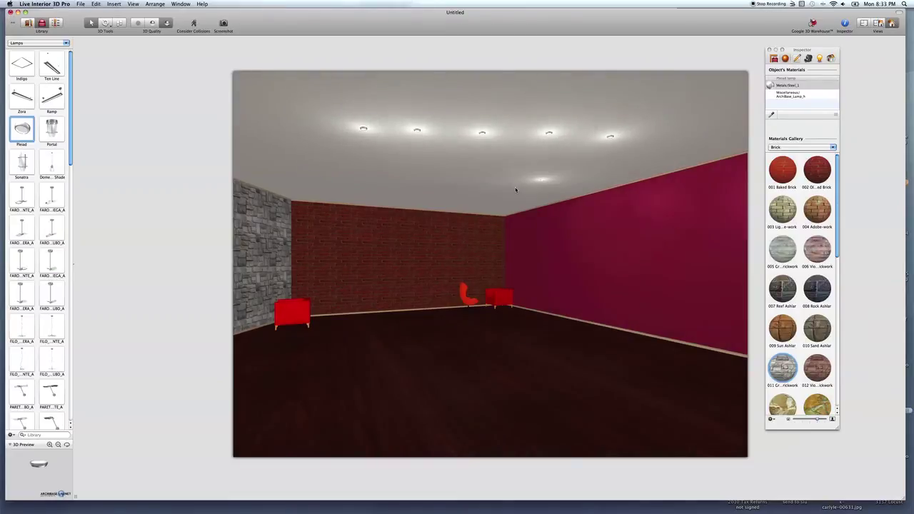
- Add further Pleiad lamps around the ceiling, along the northwest side and in a row nearest the viewer
click(277, 150)
click(273, 133)
click(295, 100)
click(410, 94)
click(484, 100)
click(650, 106)
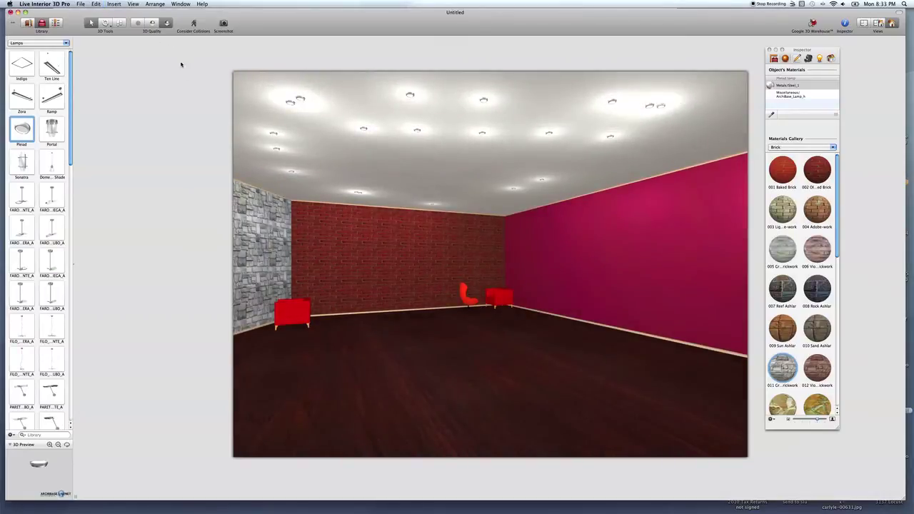
- Switch the scene's lights to night with the moon and display the room in Lights Only 3D quality
click(136, 23)
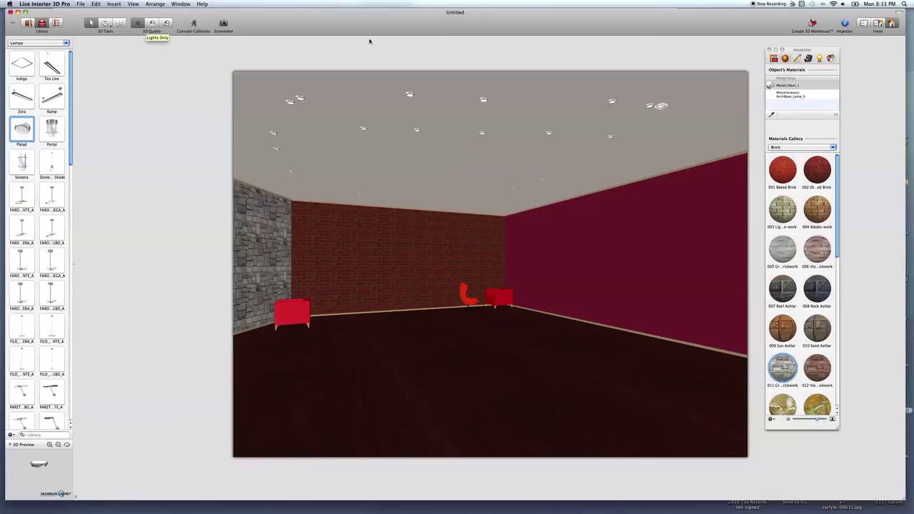
click(820, 59)
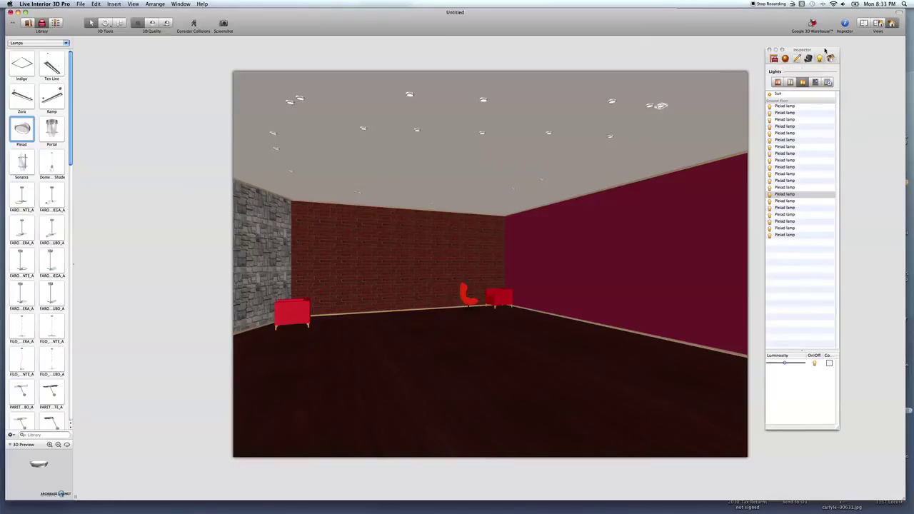
drag(825, 50, 863, 47)
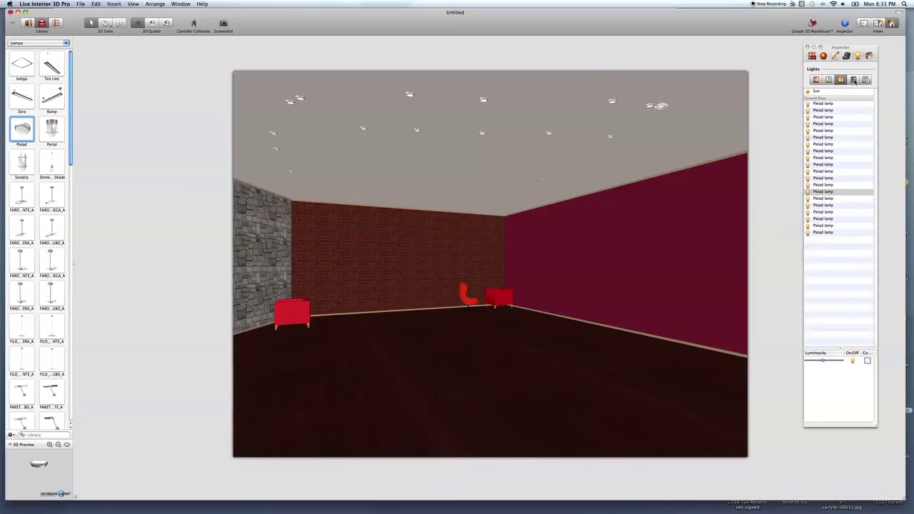
click(854, 80)
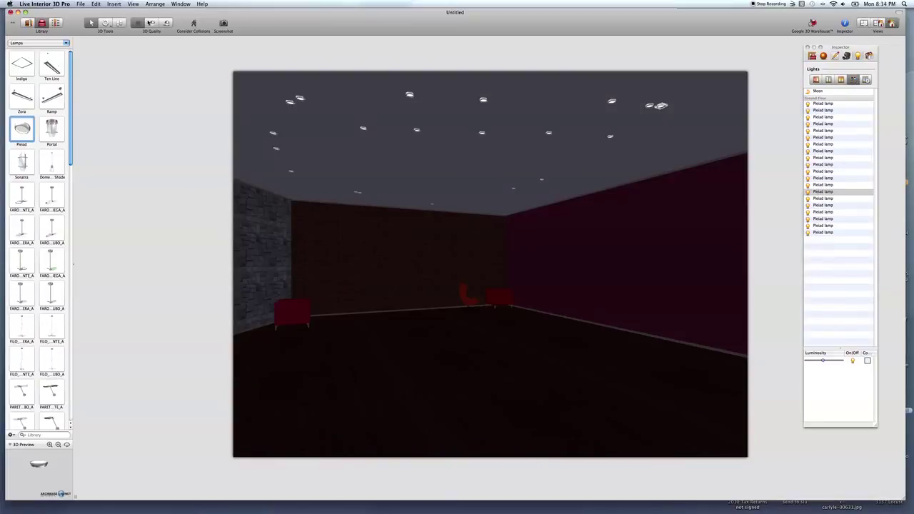
click(152, 23)
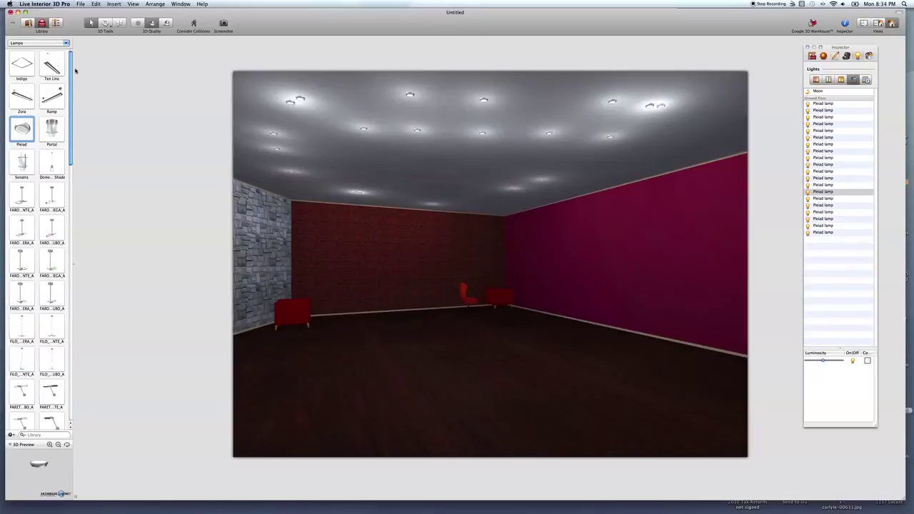
- Place a Light Tower lamp and an Astra lamp on the floor along the red violet east wall
drag(70, 109, 72, 367)
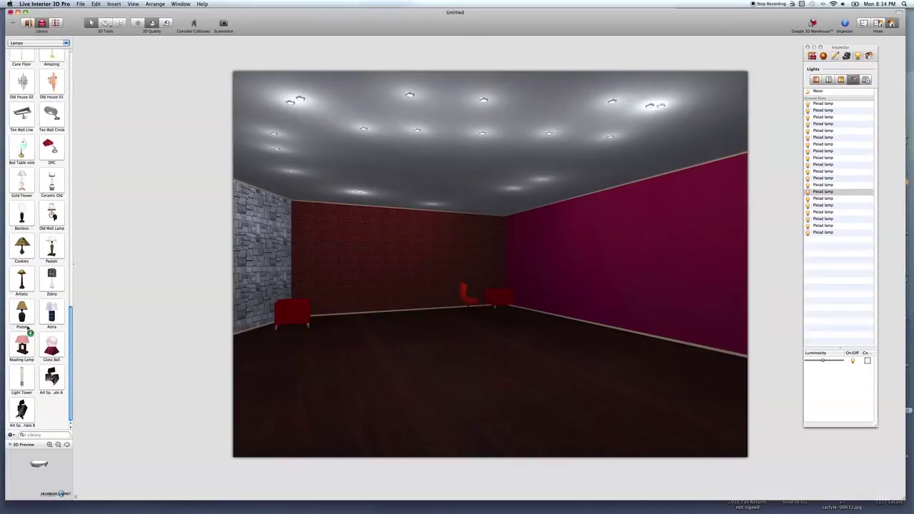
drag(21, 376, 602, 317)
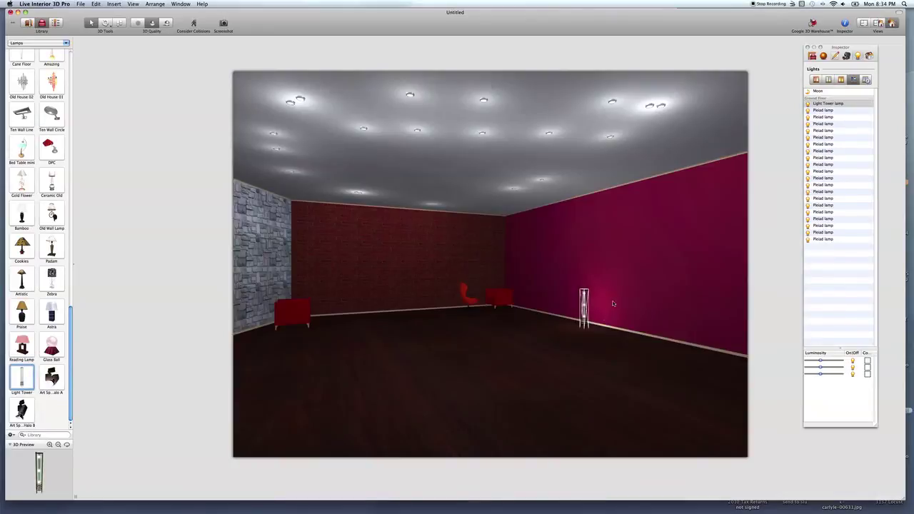
drag(58, 305, 633, 329)
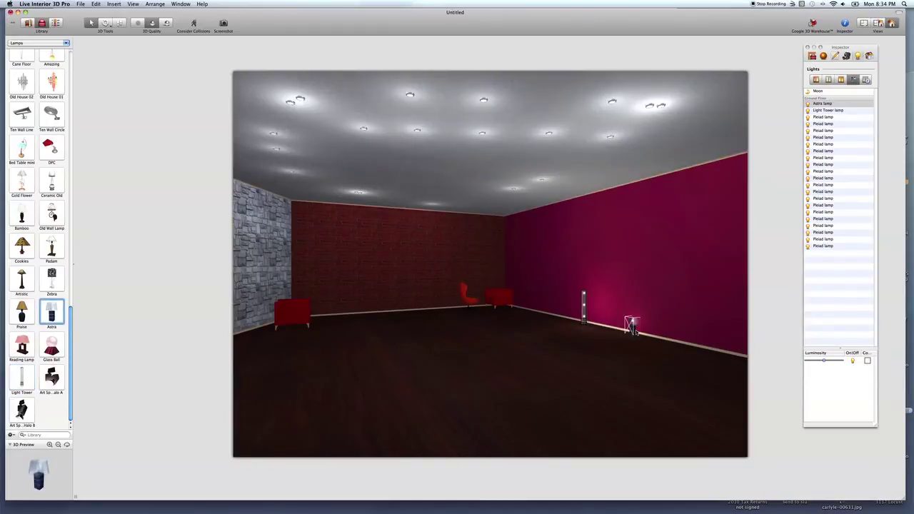
- Mount an Art Spotlight Halo B high on the red violet east wall and rotate it to 108°
drag(23, 412, 622, 181)
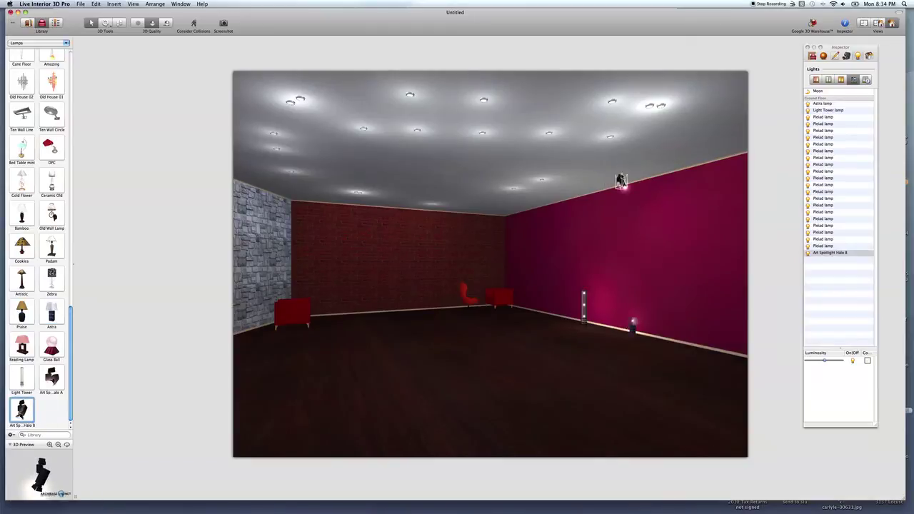
click(812, 56)
mouse_move(831, 188)
mouse_down()
mouse_move(853, 189)
mouse_move(822, 192)
mouse_up()
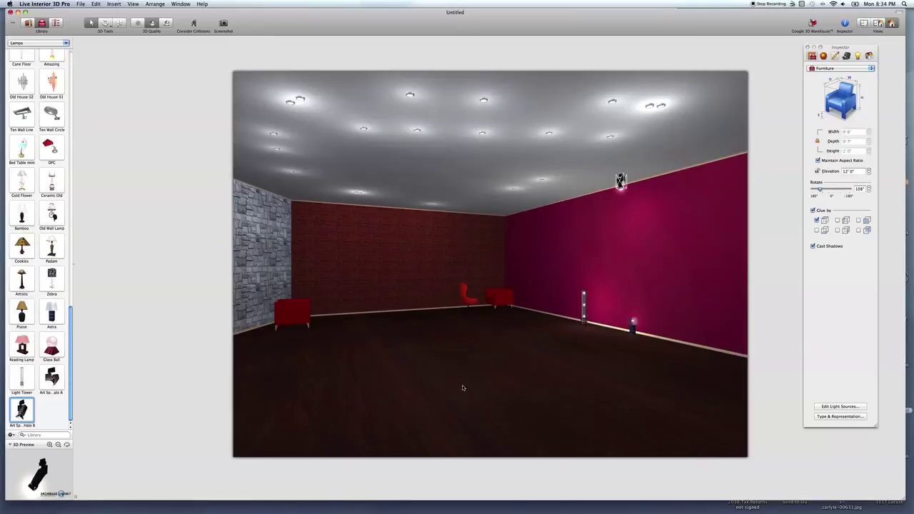
click(600, 202)
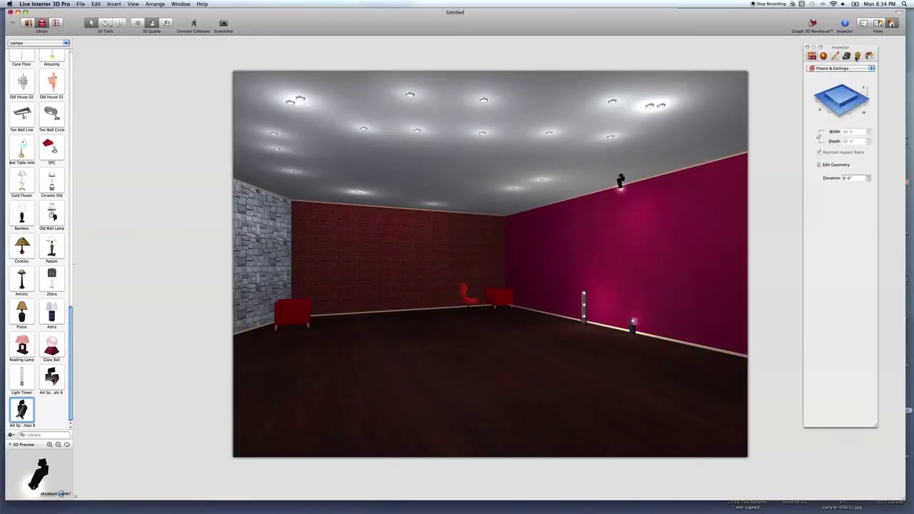
- Set the scene's lights back to daytime with the sun and reduce the 3D quality to the basic level
click(857, 56)
click(841, 80)
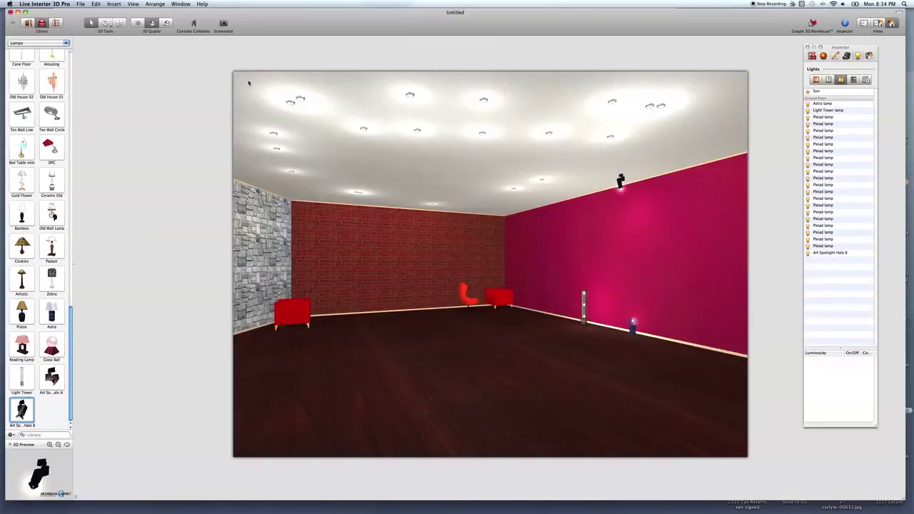
click(138, 24)
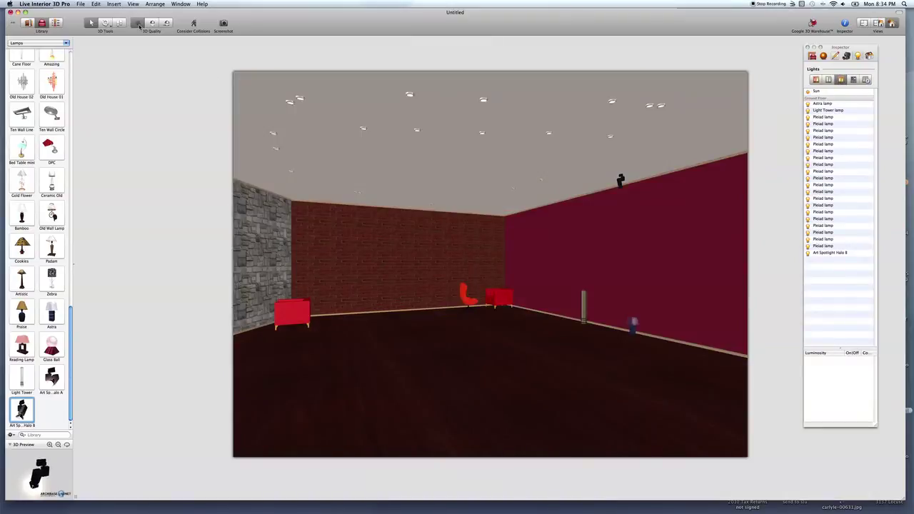
- Paint the baseboards of the brick north wall and the red violet east wall with 8022 black brown from Glossy paint
mouse_move(489, 466)
drag(489, 461, 489, 460)
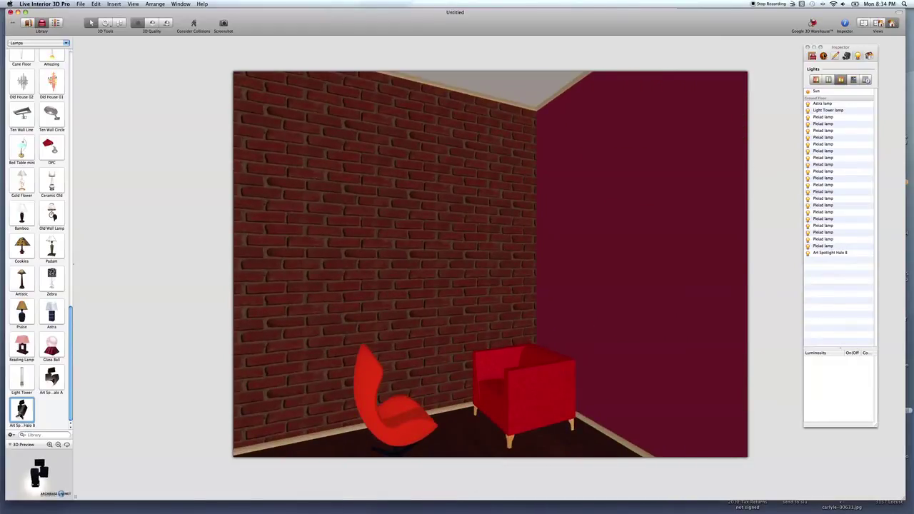
click(835, 56)
click(826, 145)
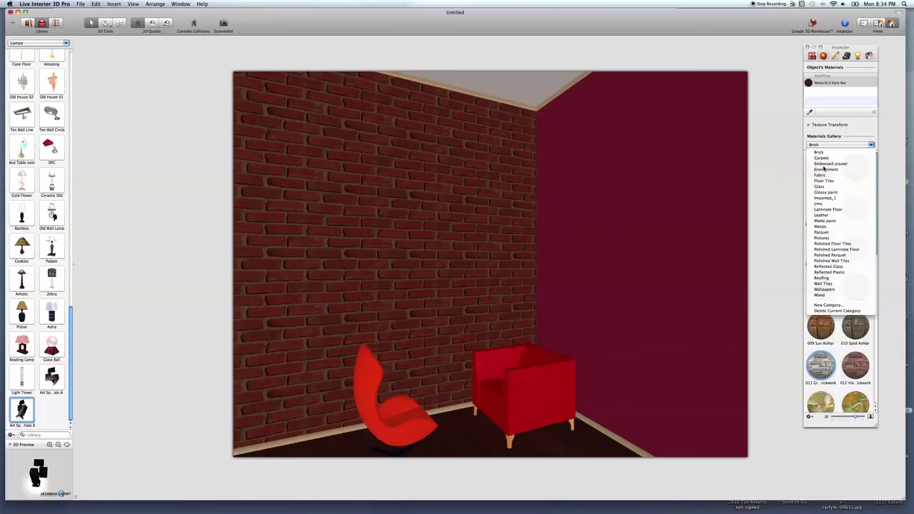
click(827, 193)
scroll(837, 232, down, 15)
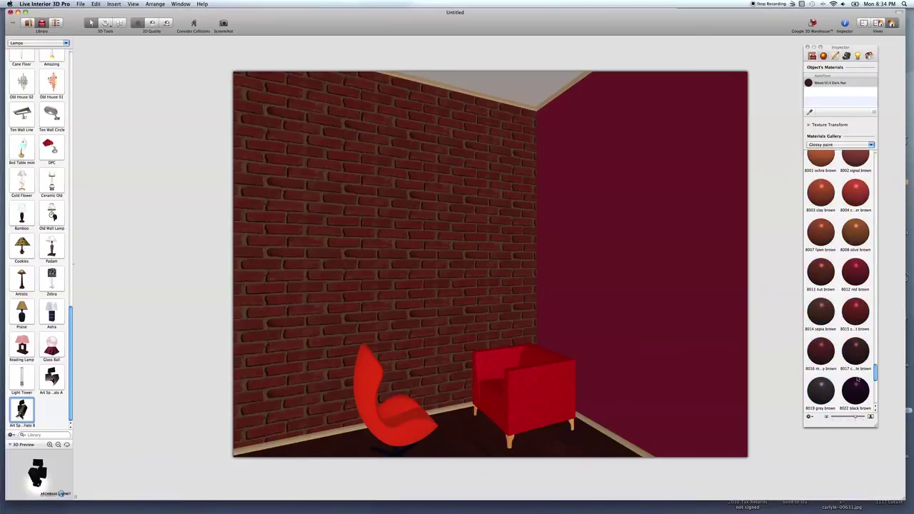
drag(860, 396, 471, 418)
drag(821, 389, 591, 424)
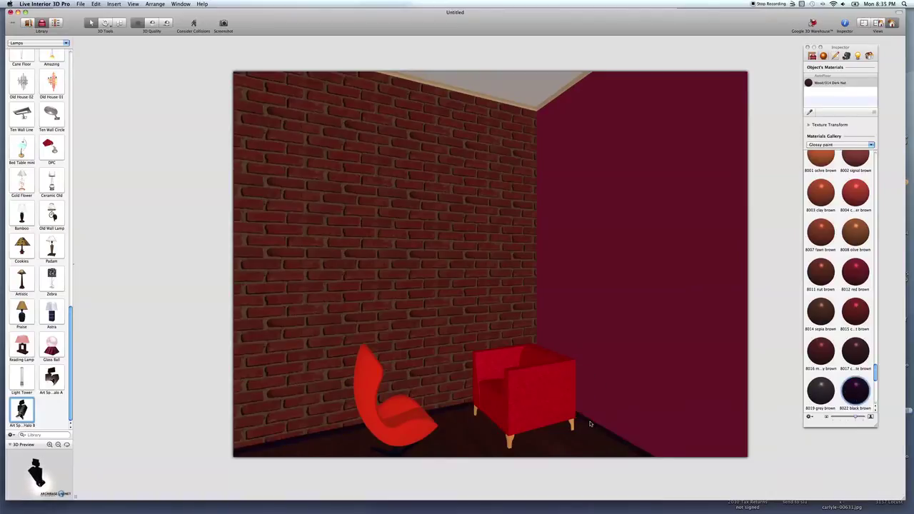
- Place HIT door 01 from the Doors category in the exterior brick wall, beside the large glass window
click(54, 44)
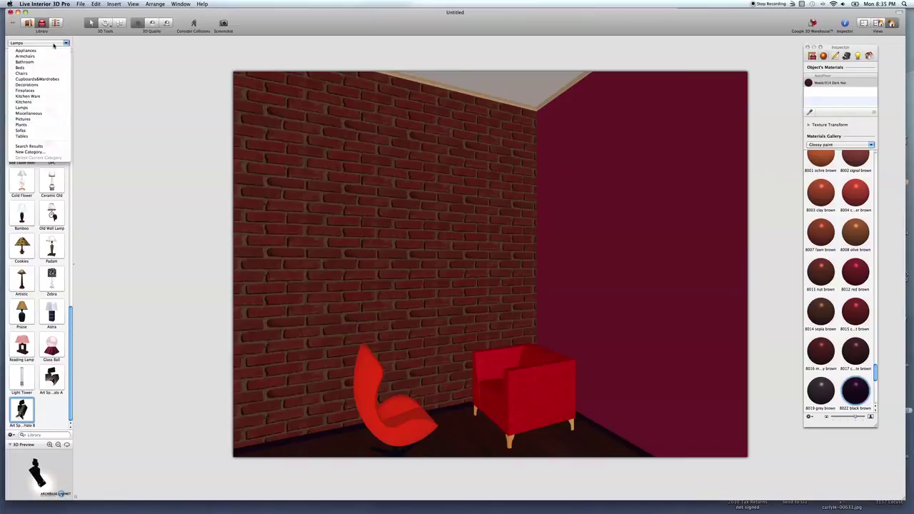
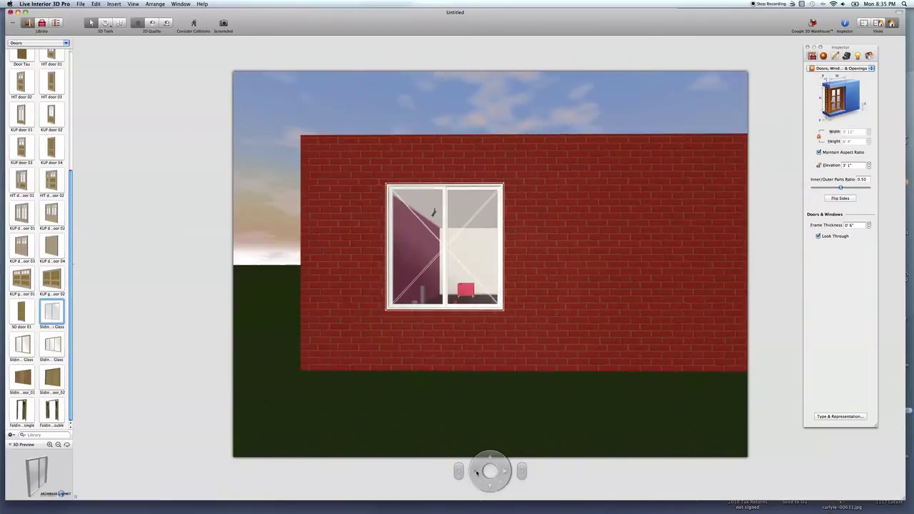
click(450, 385)
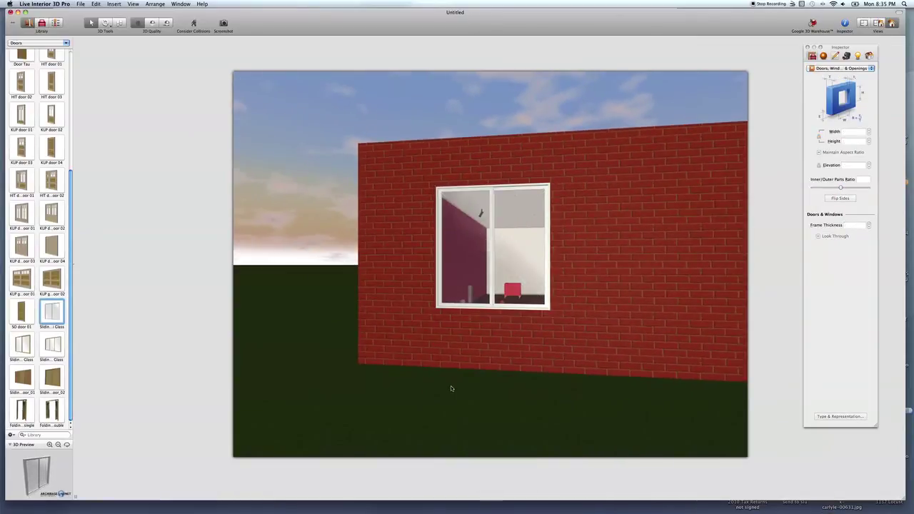
click(391, 303)
click(393, 385)
scroll(41, 164, up, 3)
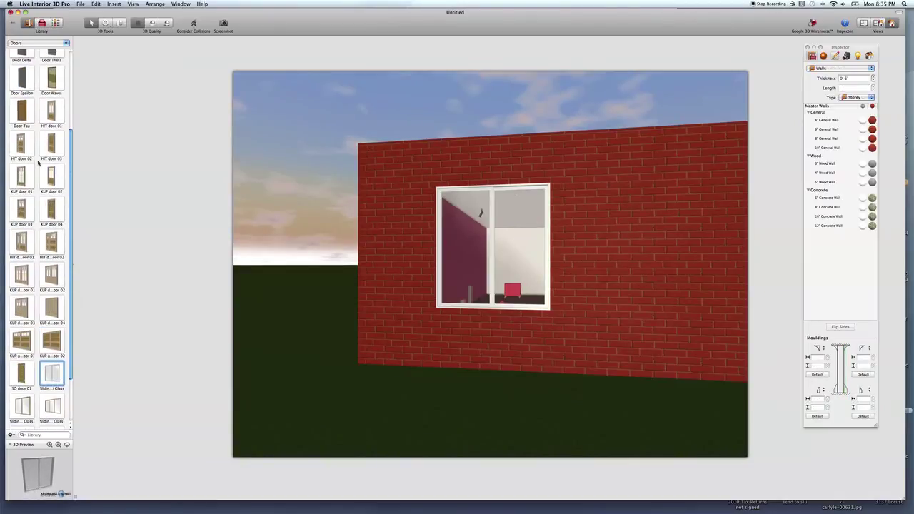
drag(53, 114, 620, 306)
click(541, 424)
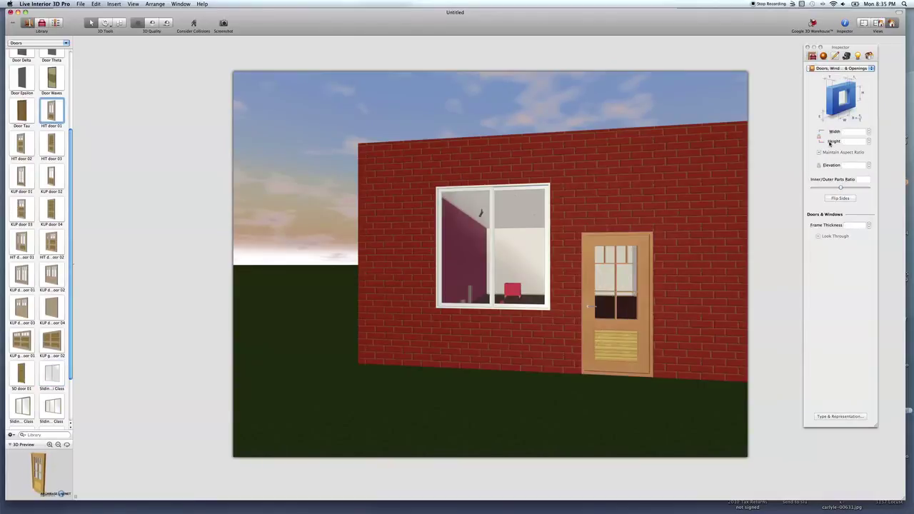
- Preview the building's exterior at night in Lights Only quality, and return it to daytime lighting and basic quality
click(858, 57)
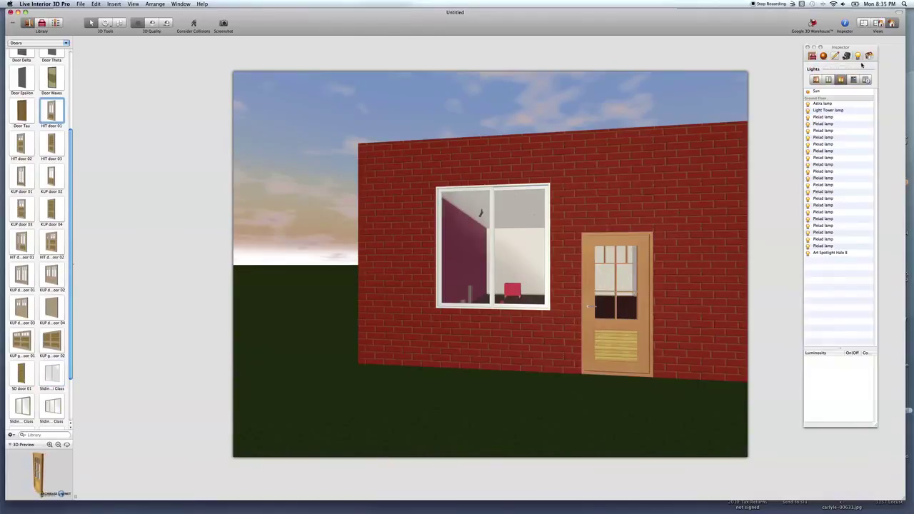
click(854, 79)
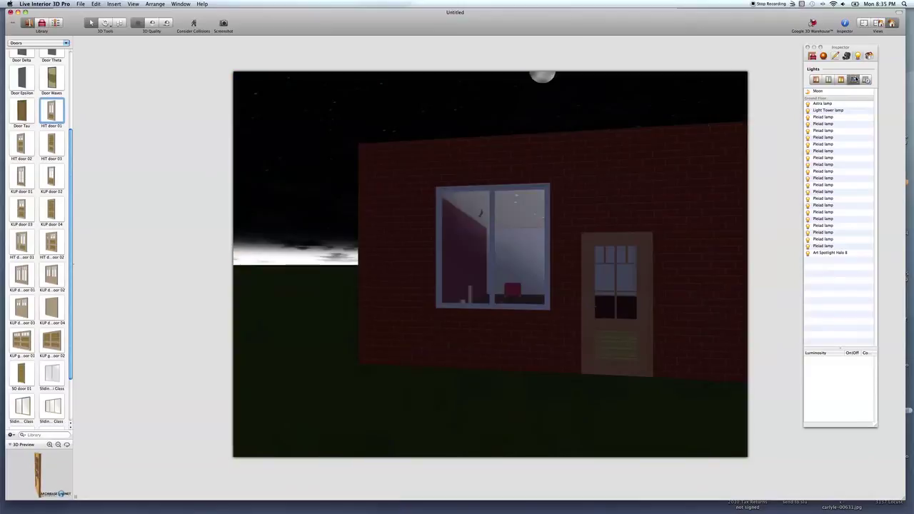
click(152, 23)
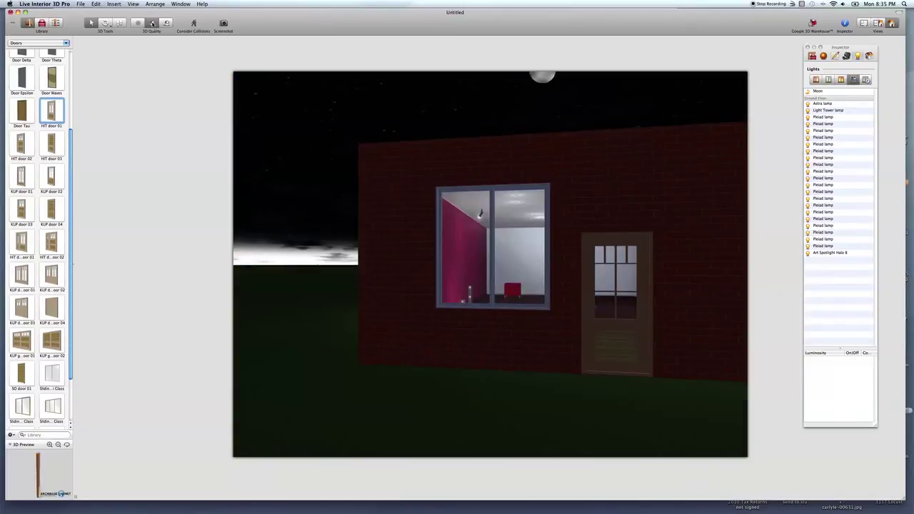
click(139, 23)
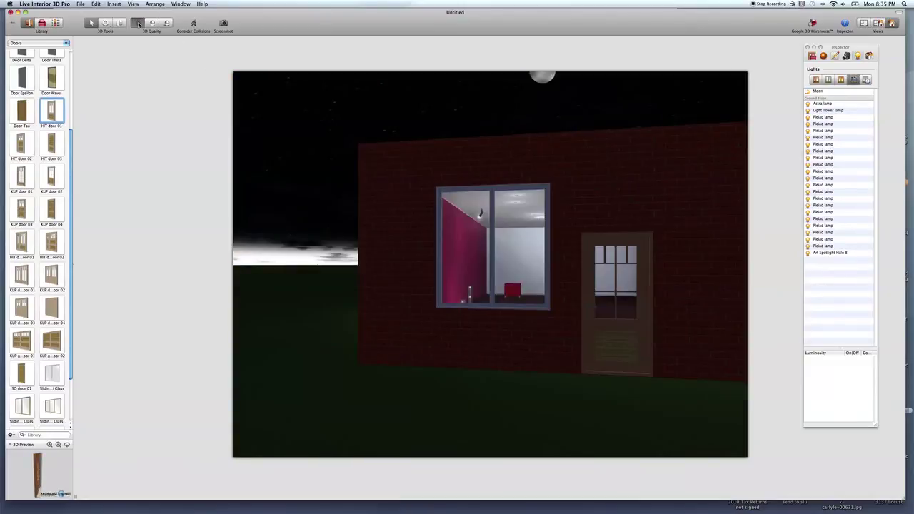
click(841, 79)
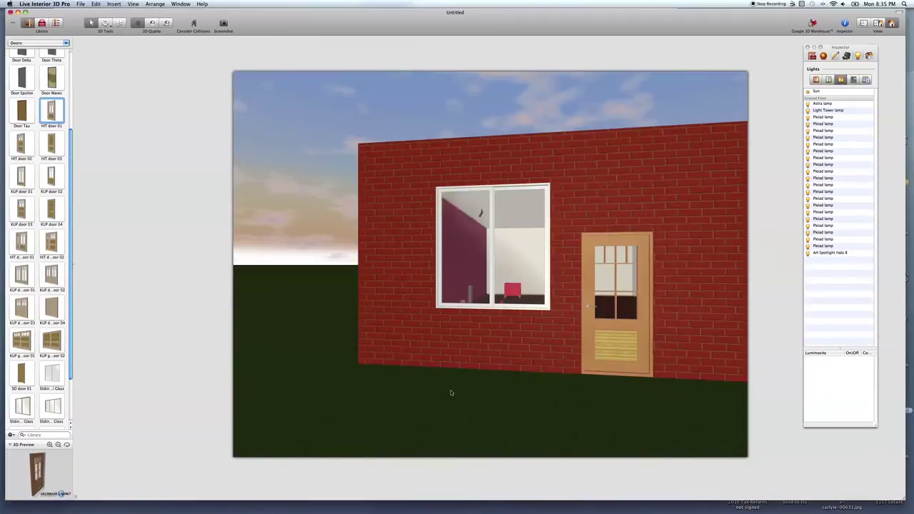
- Set the current storey's height to 9' 0"
mouse_move(505, 451)
click(504, 472)
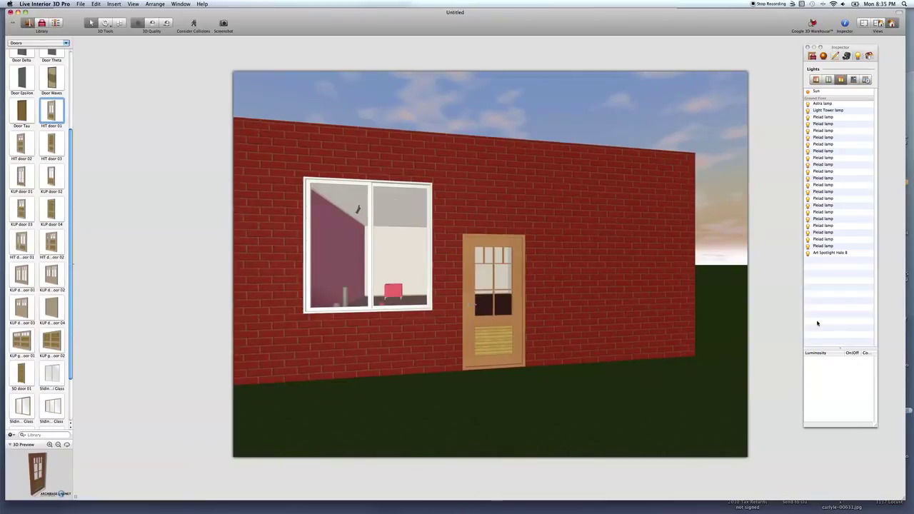
click(869, 57)
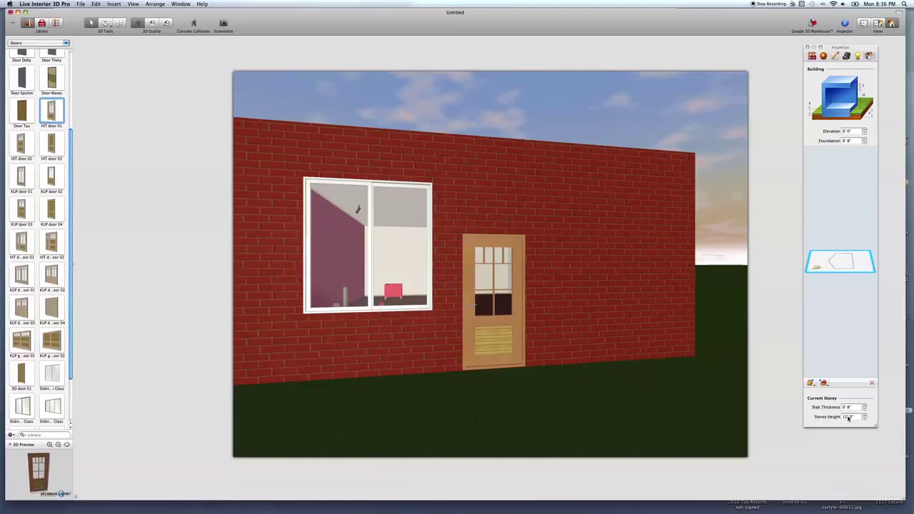
click(848, 417)
text(8)
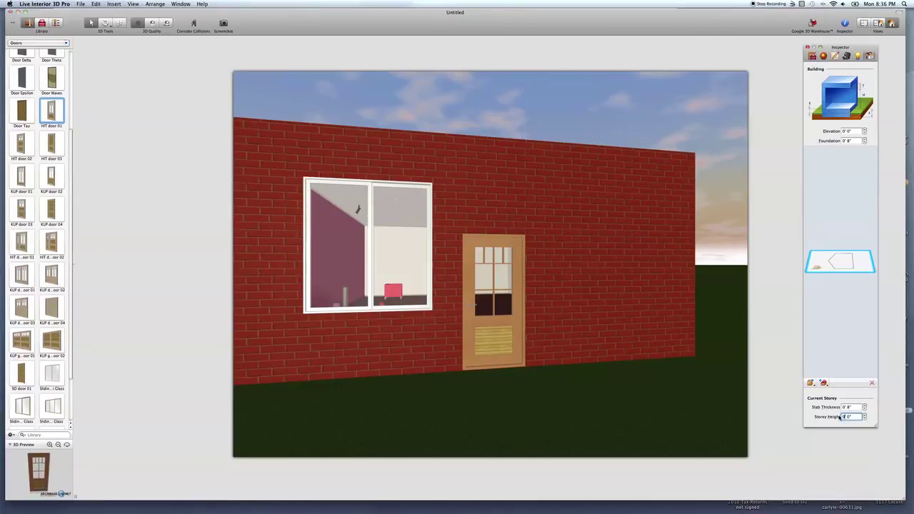
key(Return)
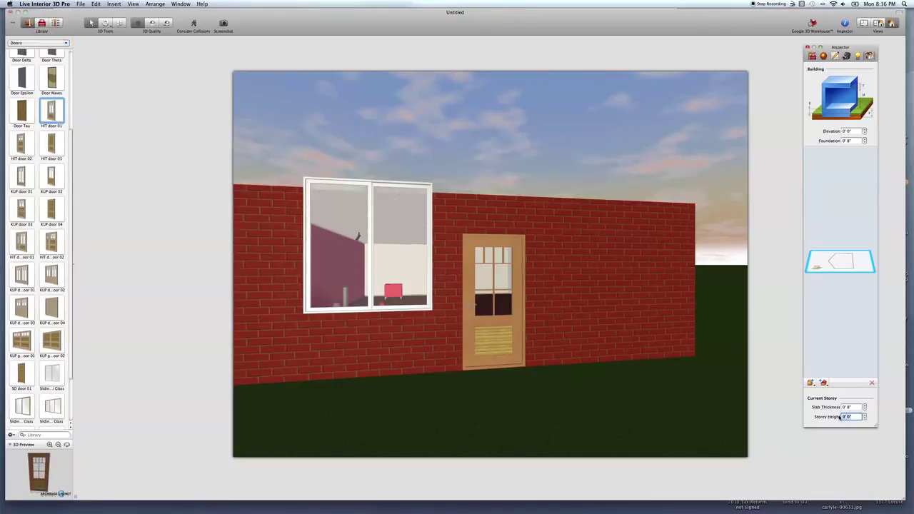
- Remove the large glass window from the exterior brick wall
drag(371, 248, 340, 286)
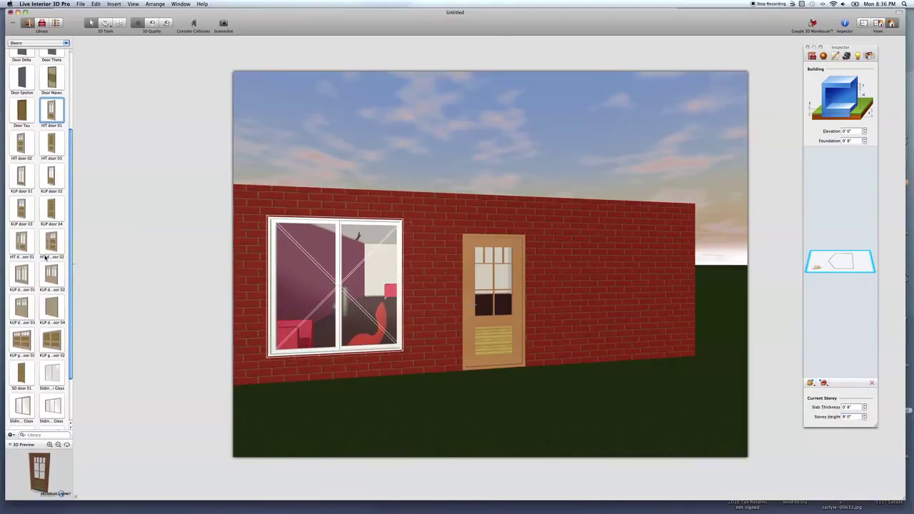
scroll(45, 258, down, 3)
scroll(45, 258, up, 9)
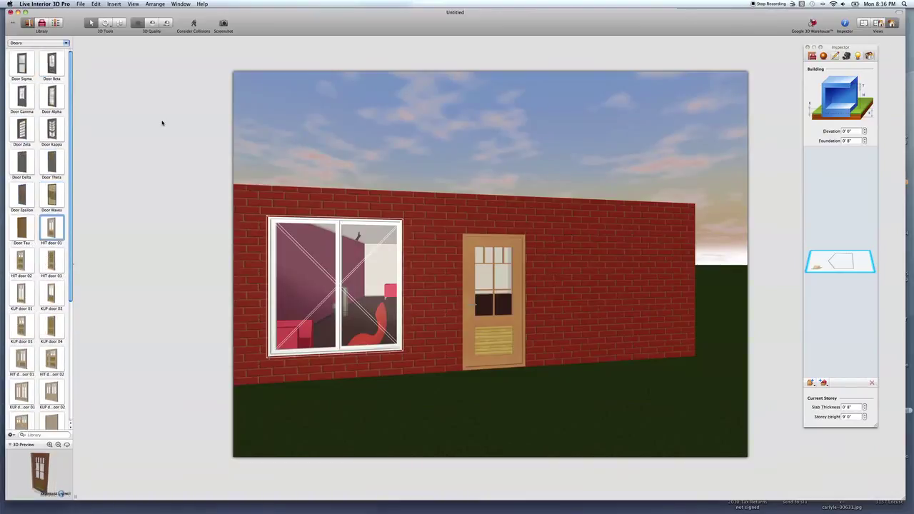
key(Delete)
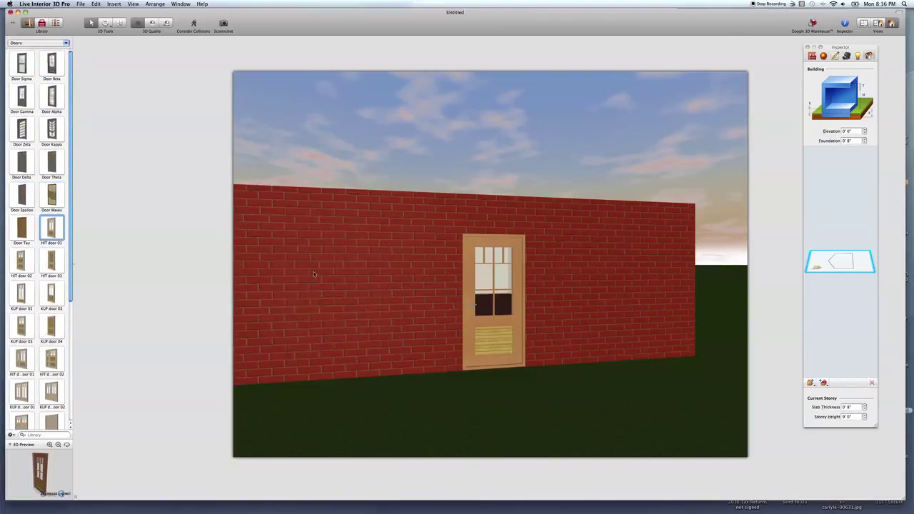
- Place UP window 08 to the left of the door and UP window 14 to its right in the brick wall, centring both vertically
click(35, 44)
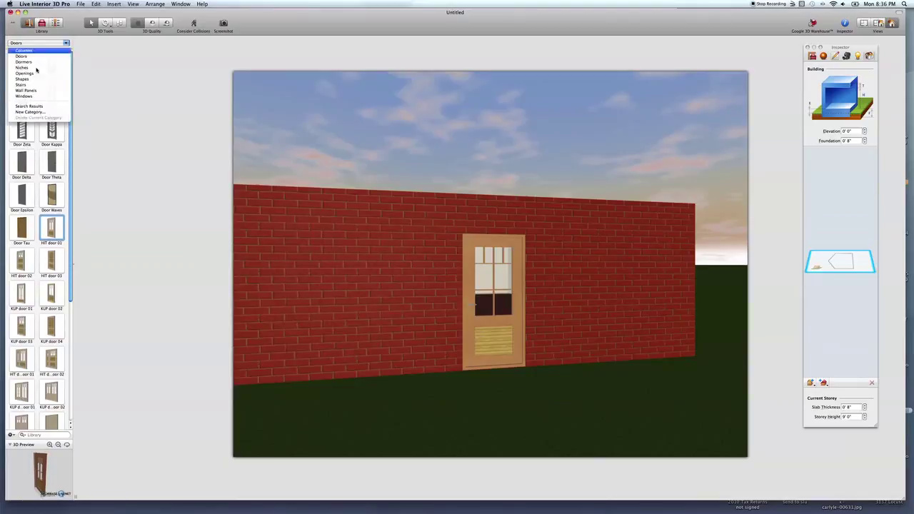
click(36, 98)
drag(51, 162, 303, 280)
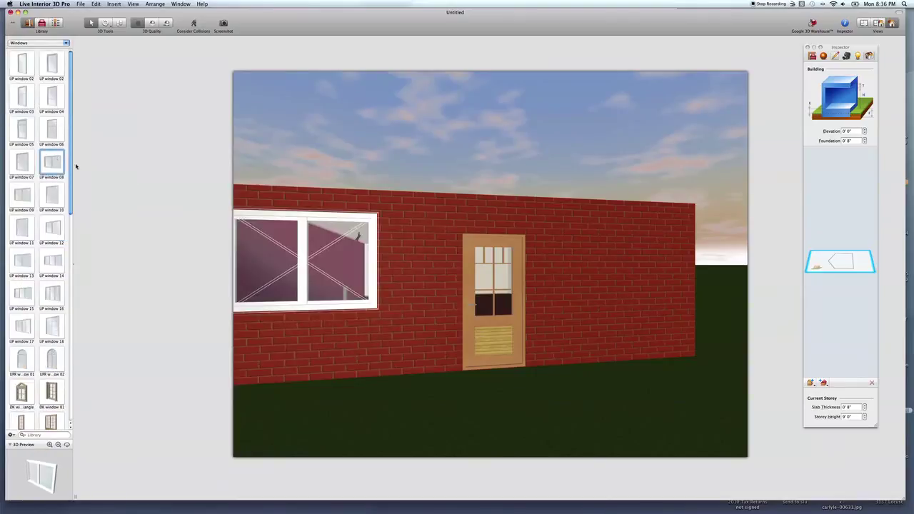
drag(50, 261, 618, 286)
drag(362, 286, 385, 300)
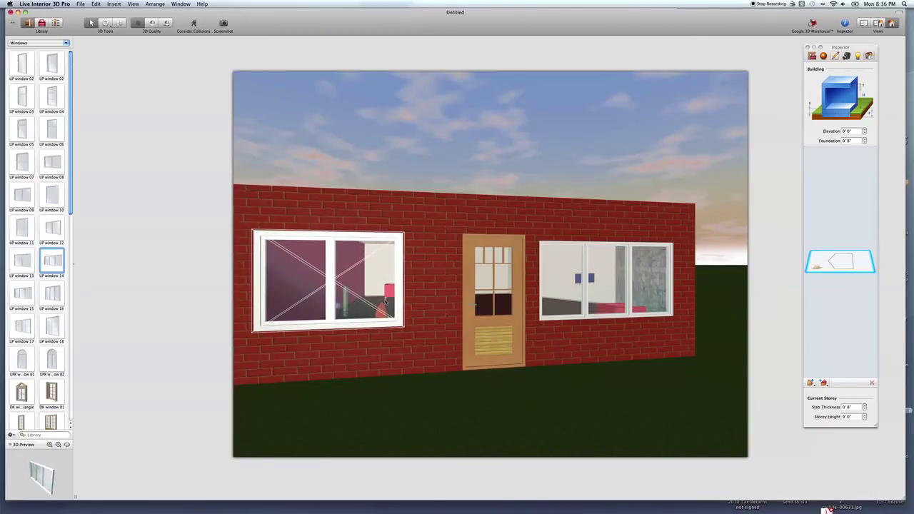
click(486, 427)
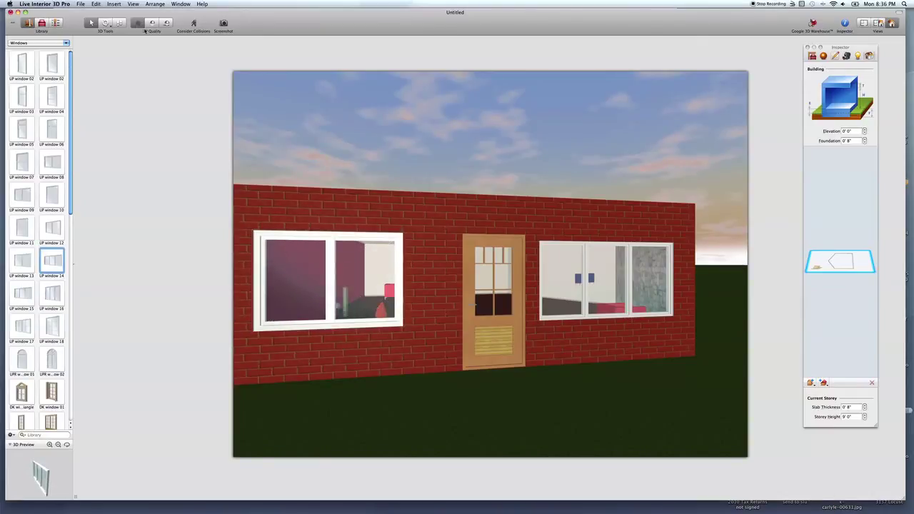
- In the 2D plan, shift the entrance door slightly east and move the southern armchair up beside the northeast corner's armchair
click(864, 24)
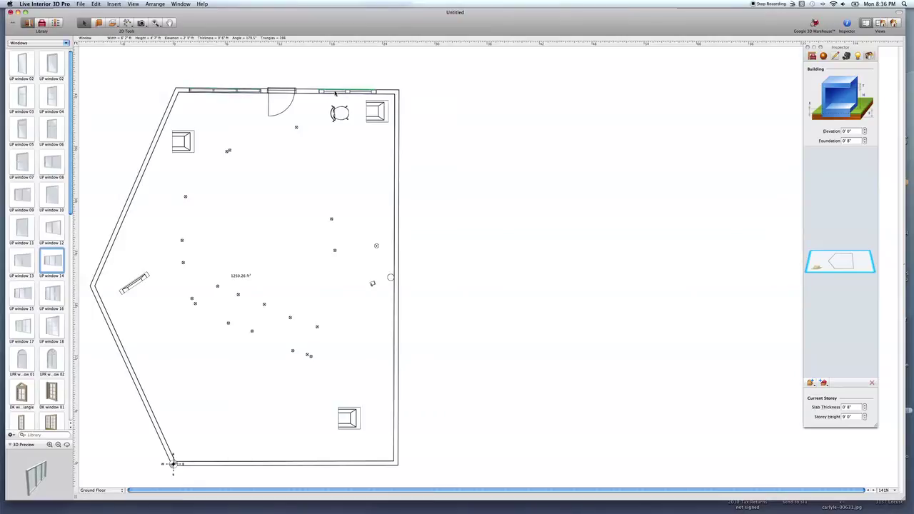
drag(281, 91, 288, 91)
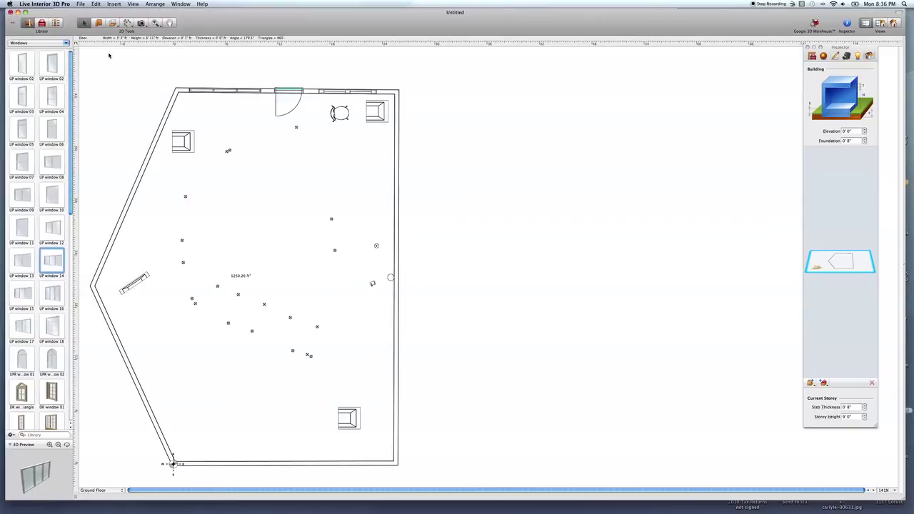
click(55, 43)
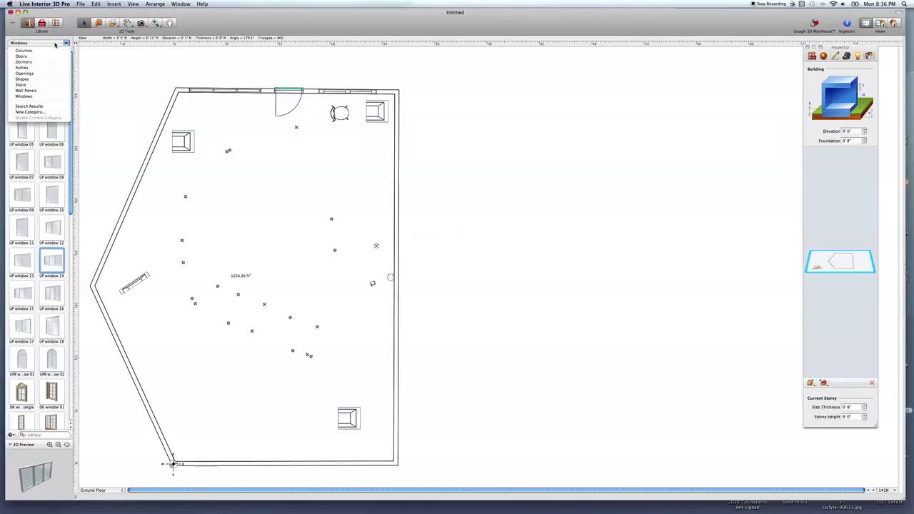
click(23, 96)
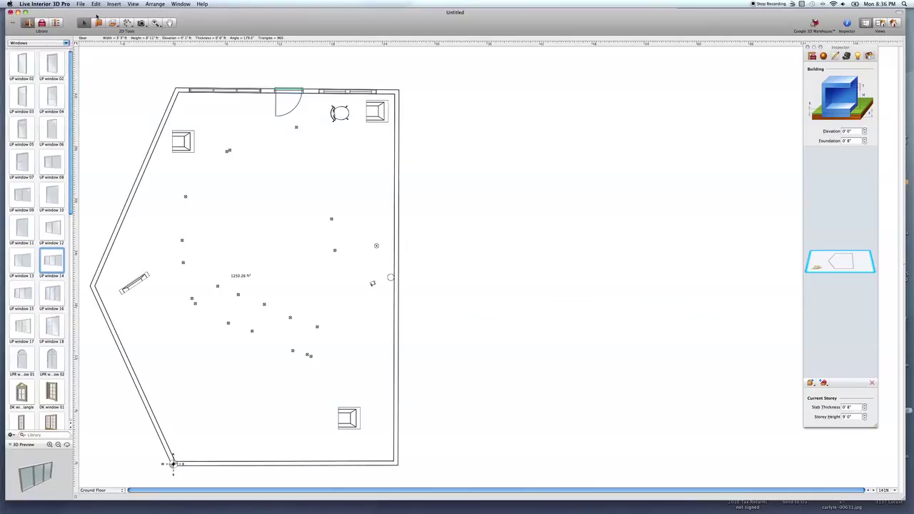
drag(349, 418, 368, 147)
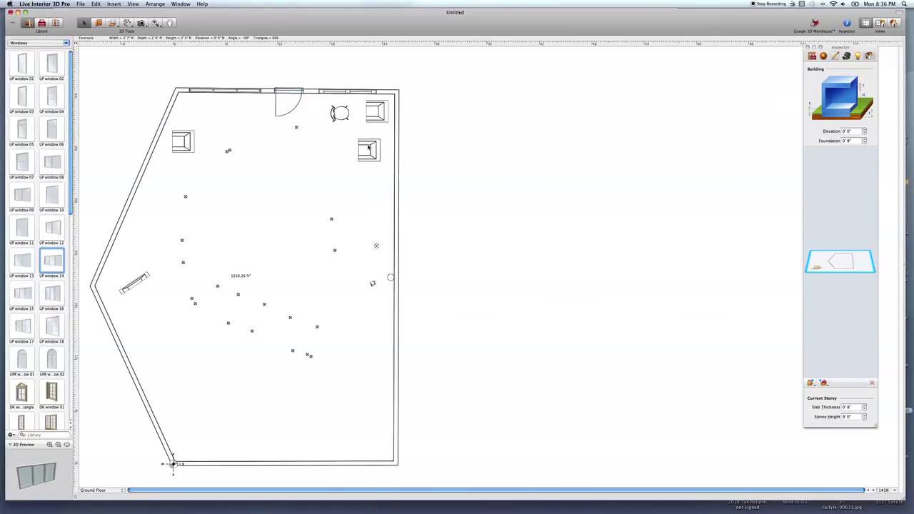
- Draw a four-sided floor area across the room's south end, about 30' 1" wide and 11' 5" deep, between the side walls
click(115, 23)
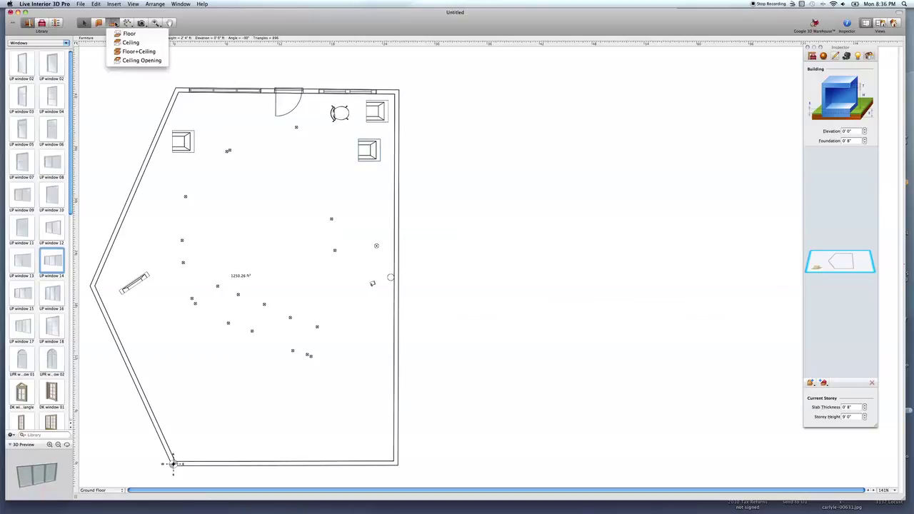
click(126, 34)
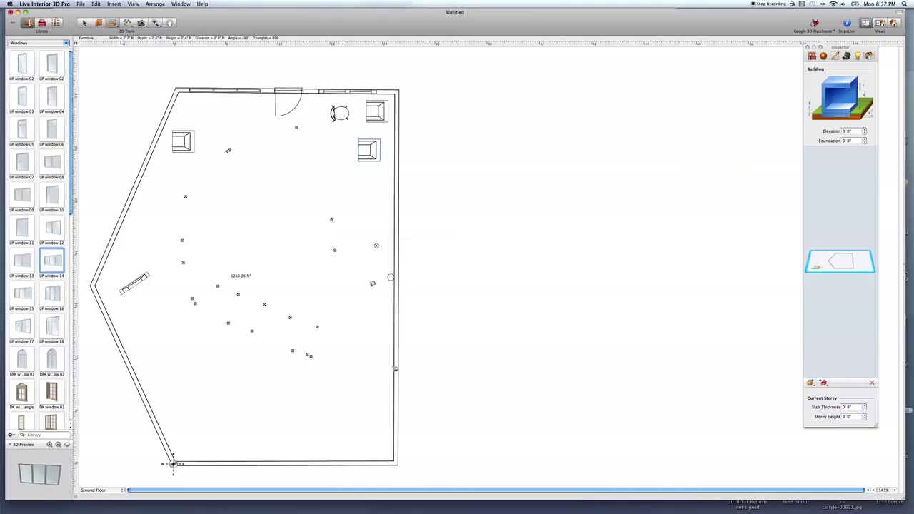
click(394, 365)
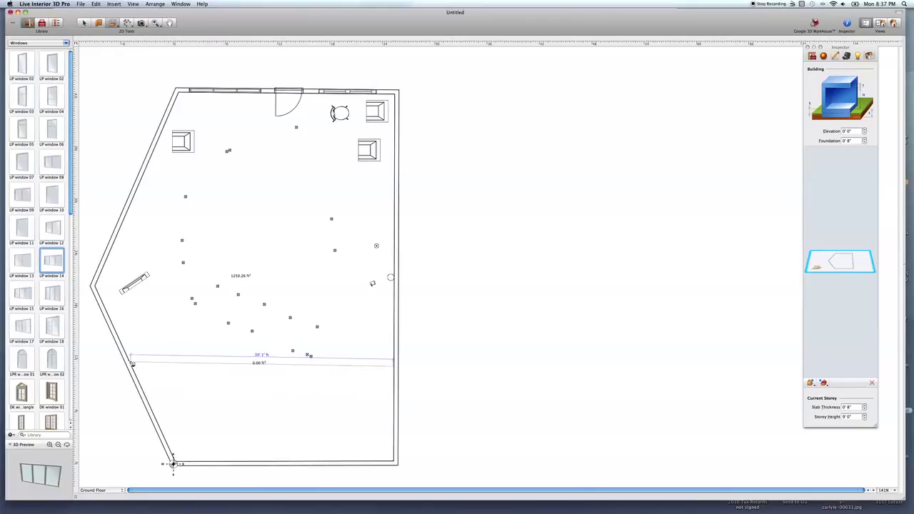
click(132, 363)
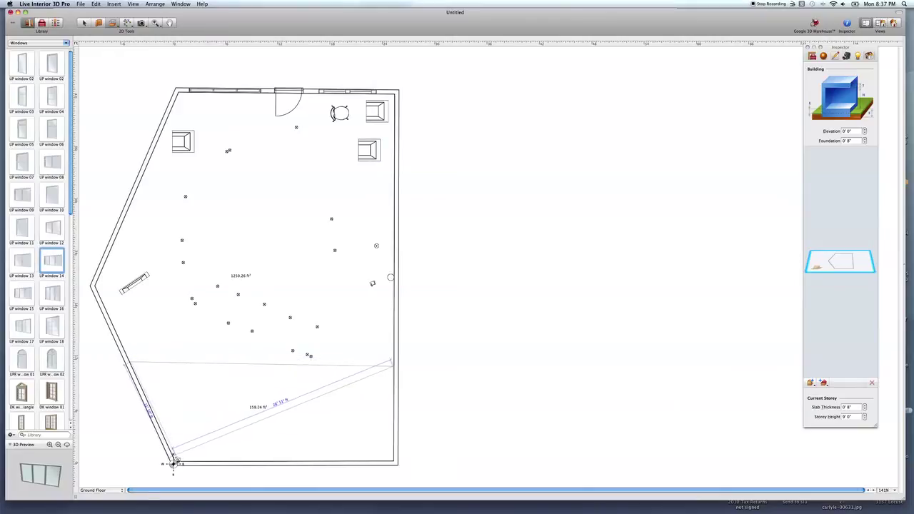
click(173, 464)
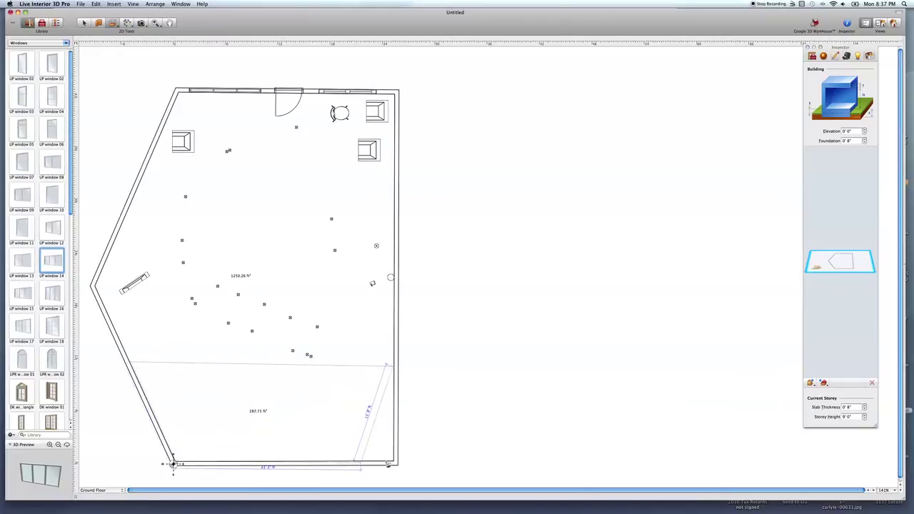
double_click(394, 463)
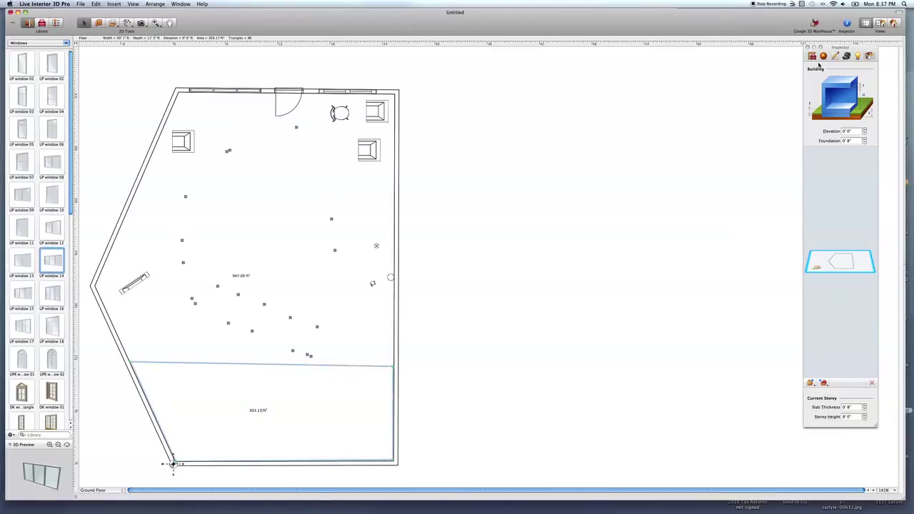
- Raise the new south floor area to an elevation of 3' 0"
click(839, 262)
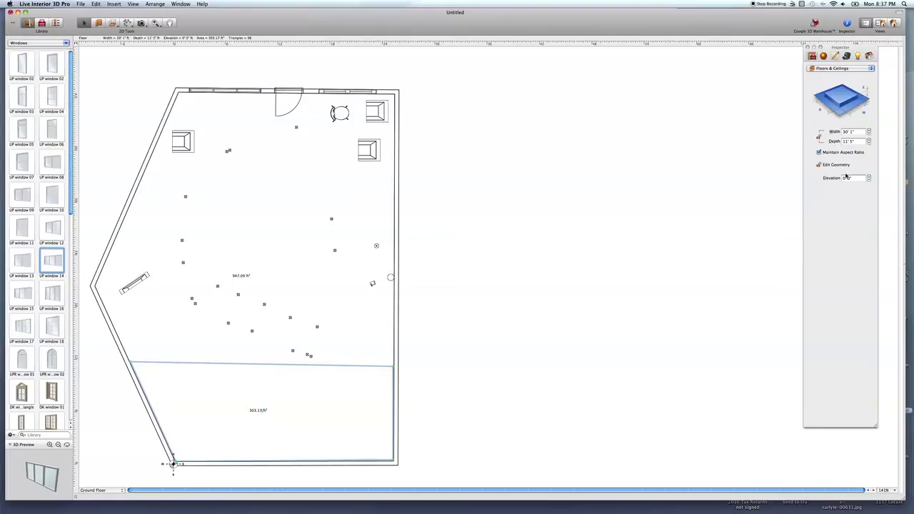
click(847, 178)
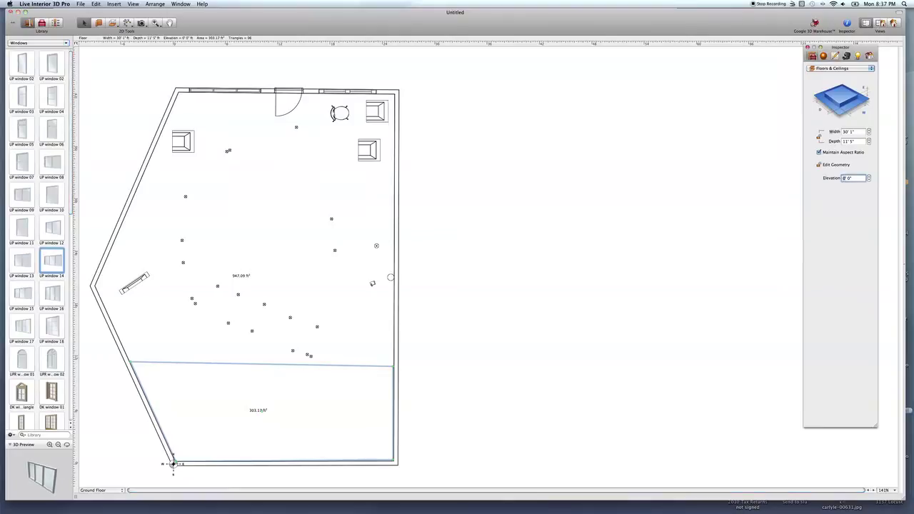
text(3)
key(Return)
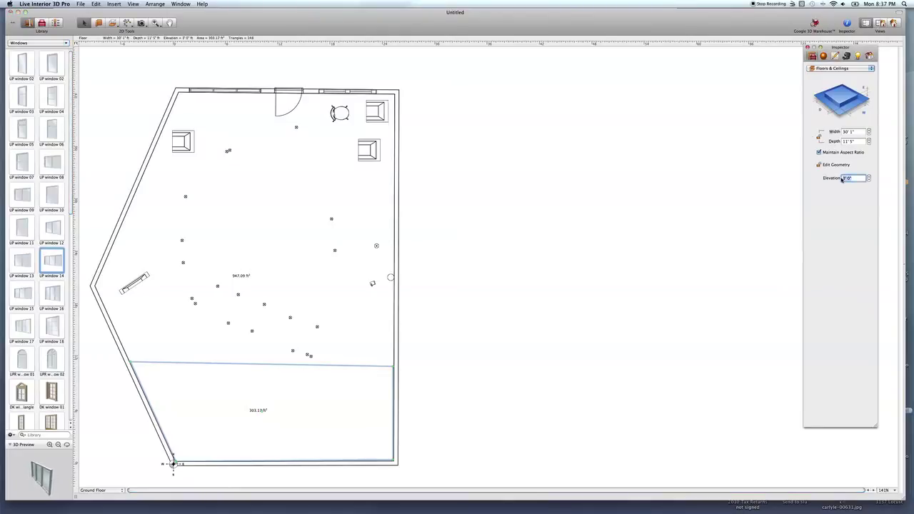
- View the raised platform inside the room in 3D and set the storey height to 14' 0"
click(893, 24)
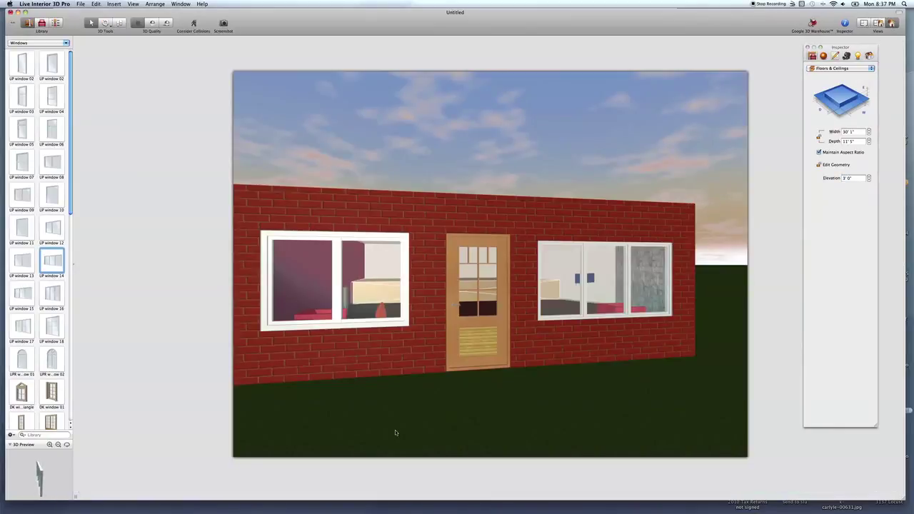
mouse_move(490, 460)
drag(490, 461, 490, 459)
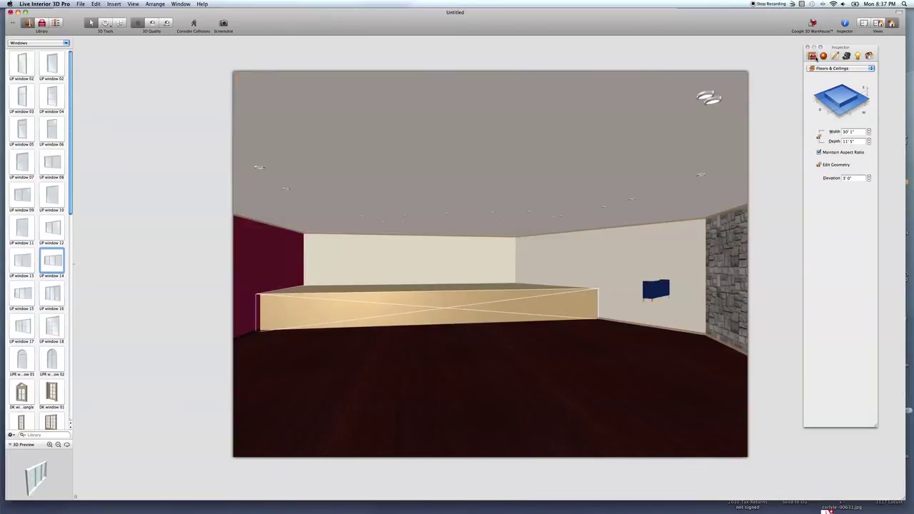
click(869, 56)
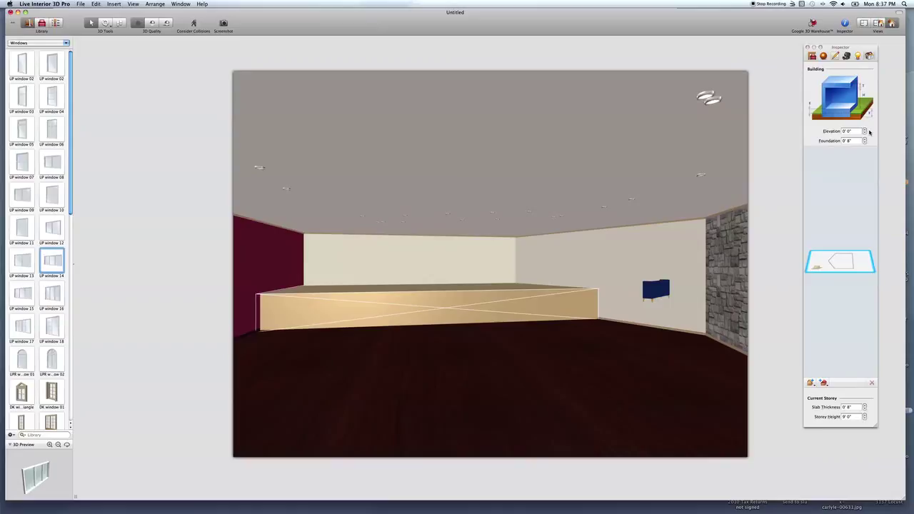
click(845, 417)
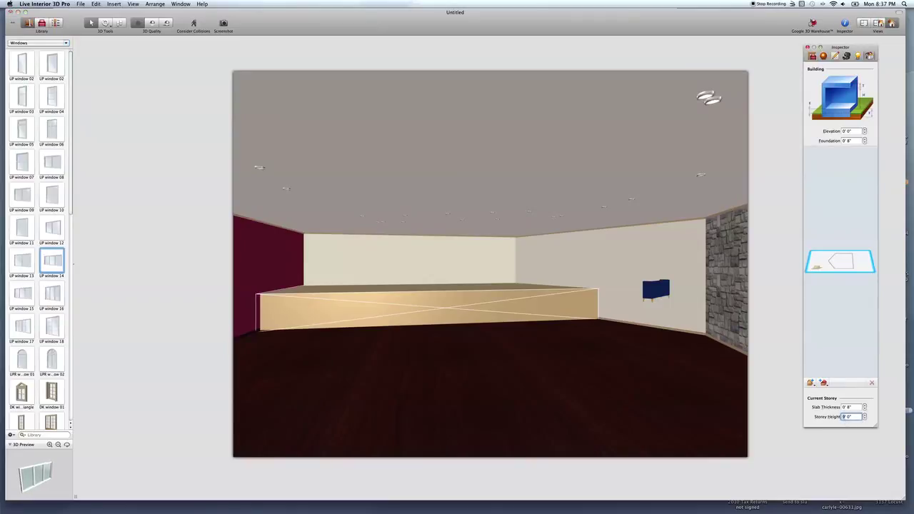
key(Return)
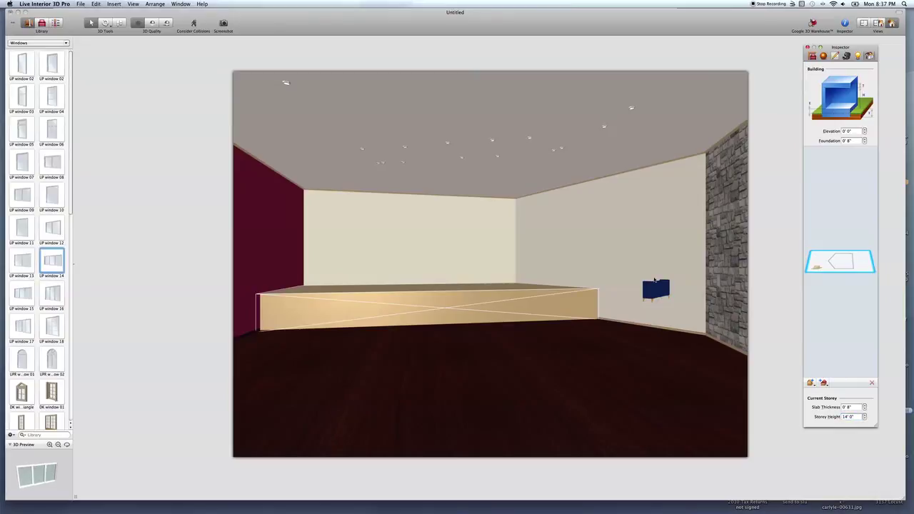
- Paint the cream walls and the red violet wall around the platform with 9004 signal black from Glossy paint
click(846, 55)
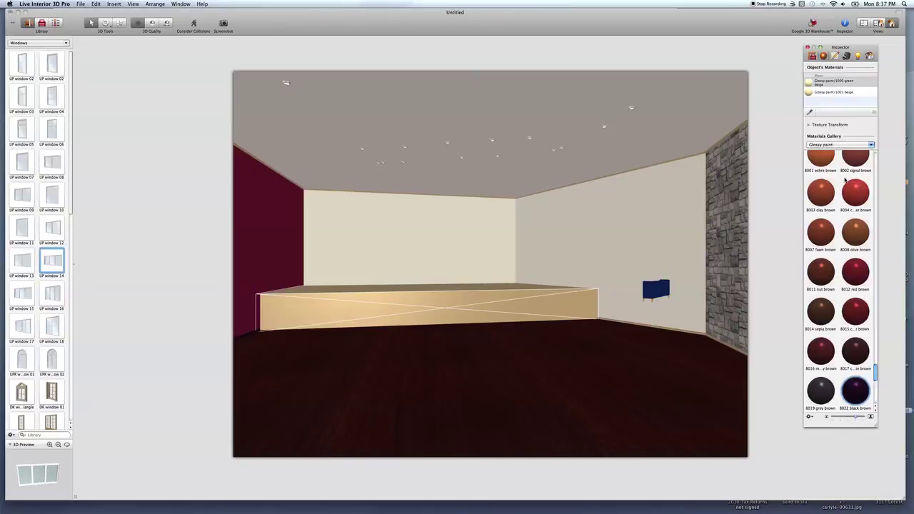
scroll(849, 311, down, 4)
drag(857, 243, 684, 255)
drag(859, 237, 306, 258)
- Paint the ceiling and the raised platform's front face with 9005 jet black from Glossy paint
click(822, 274)
drag(822, 274, 644, 185)
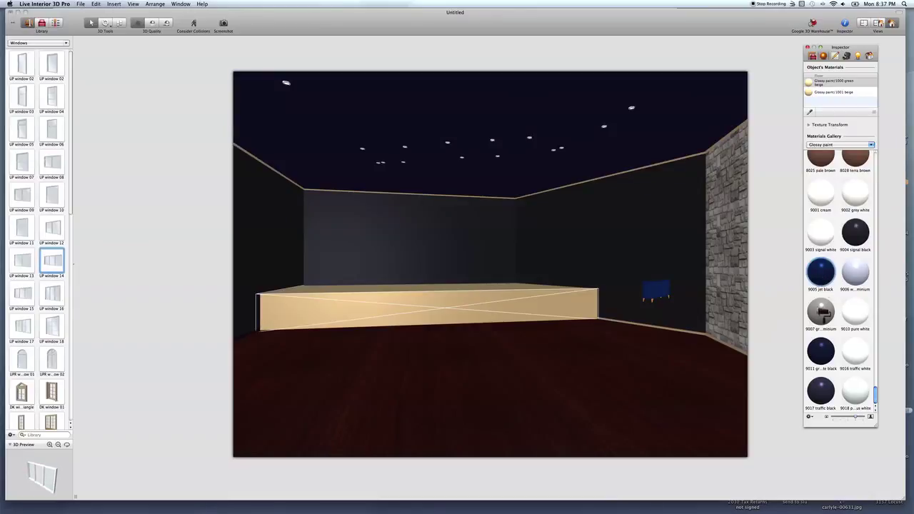
drag(821, 273, 409, 306)
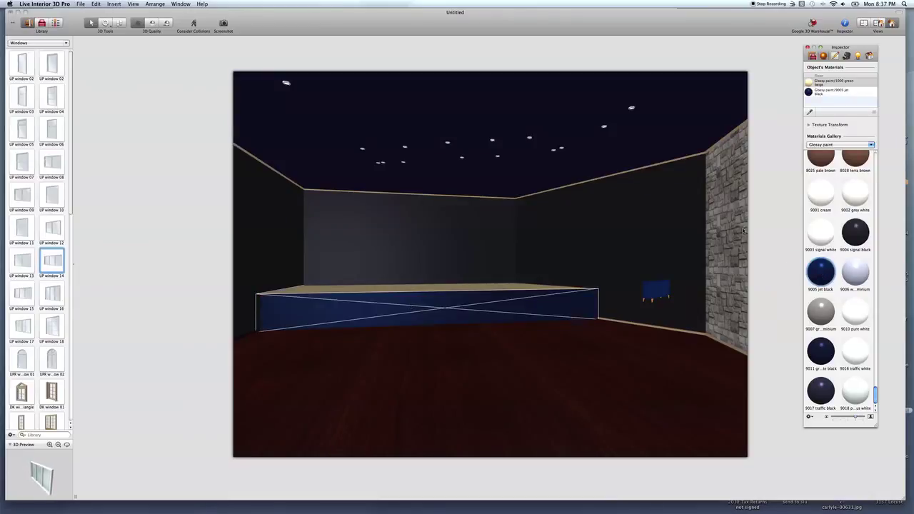
- Cover the raised platform's top surface with 013 Bologna Nut from the Wood materials
click(827, 145)
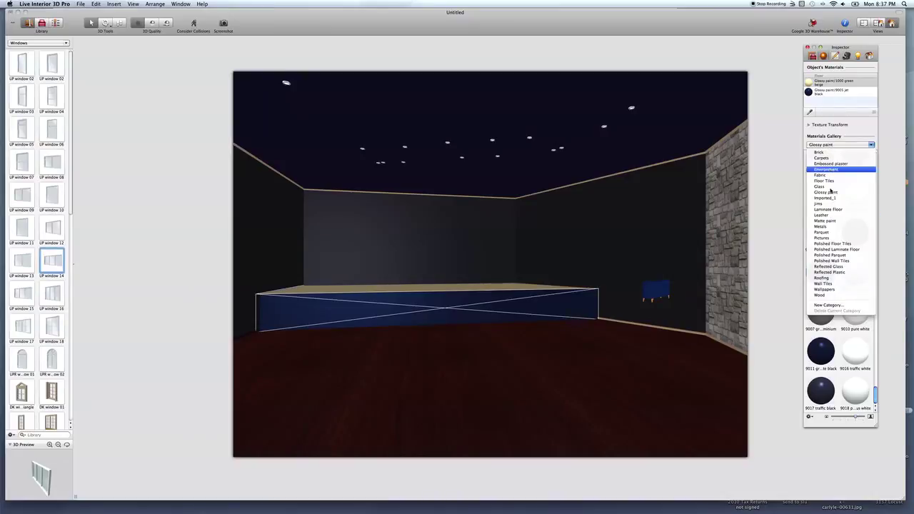
click(830, 295)
scroll(833, 288, down, 10)
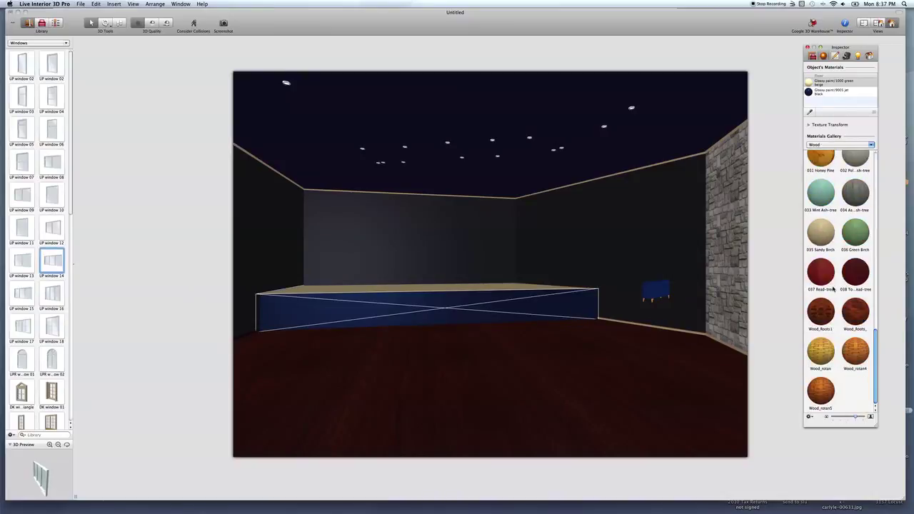
scroll(845, 299, up, 10)
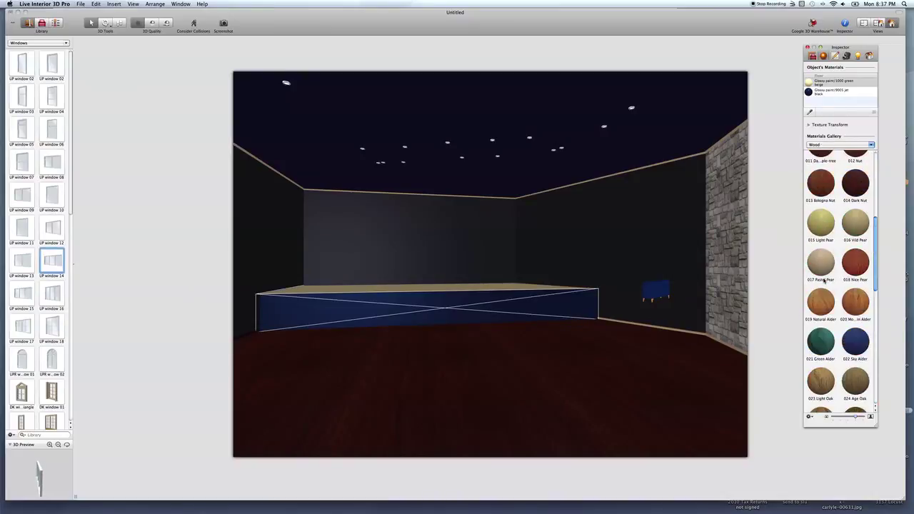
drag(822, 191, 454, 287)
mouse_move(478, 457)
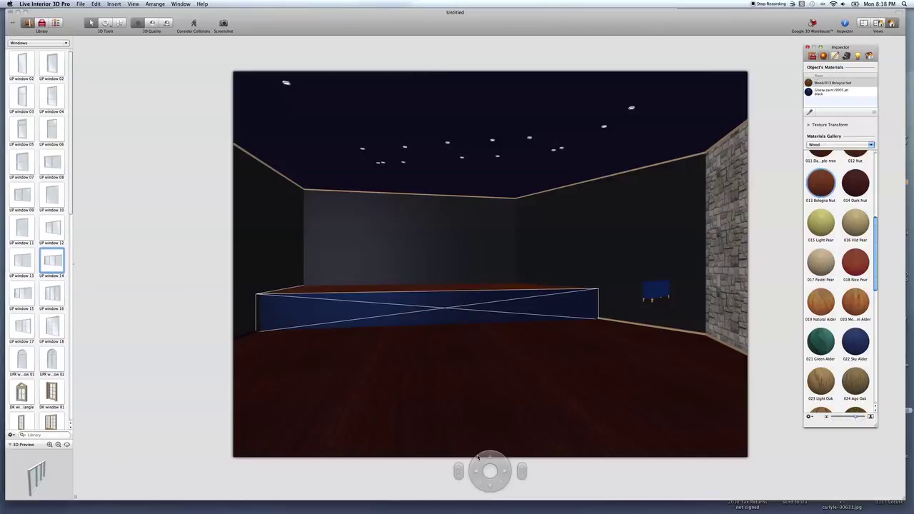
drag(474, 471, 474, 471)
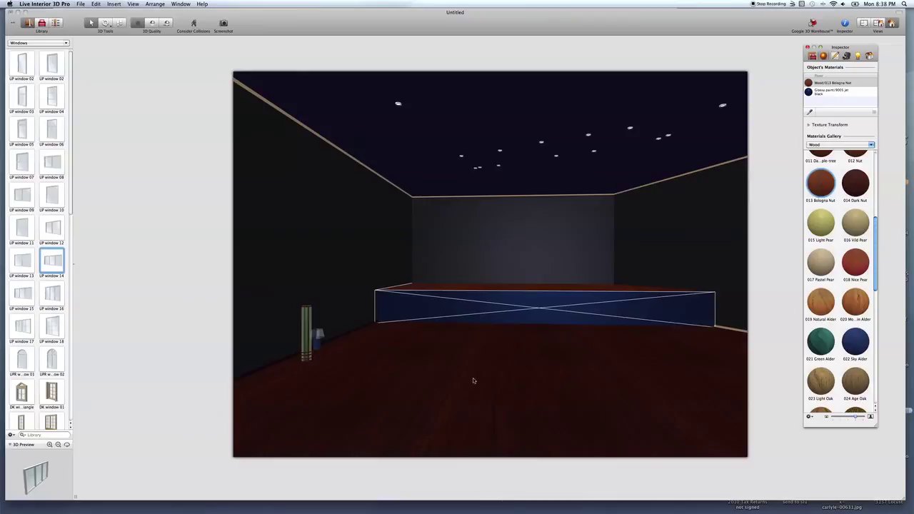
- Browse the person models in Google 3D Warehouse and enter "3d human" as the new search term
click(815, 25)
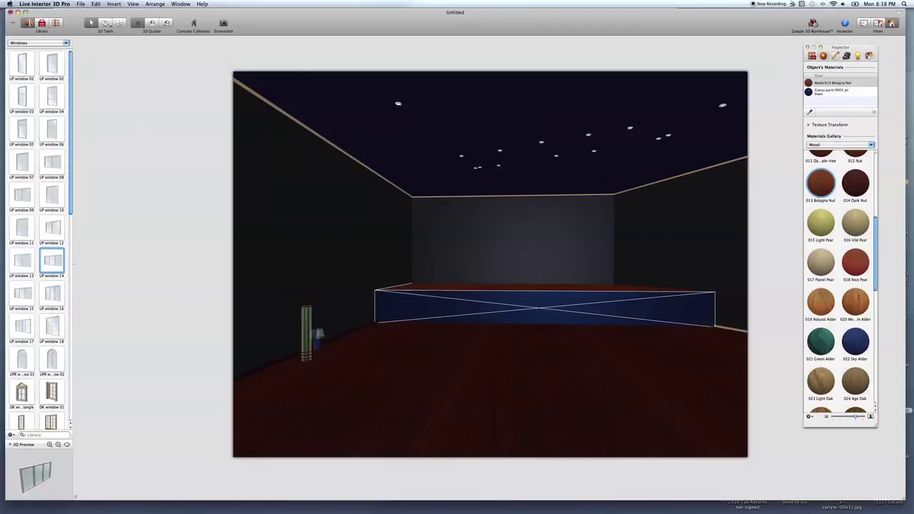
scroll(522, 163, down, 2)
scroll(522, 162, down, 2)
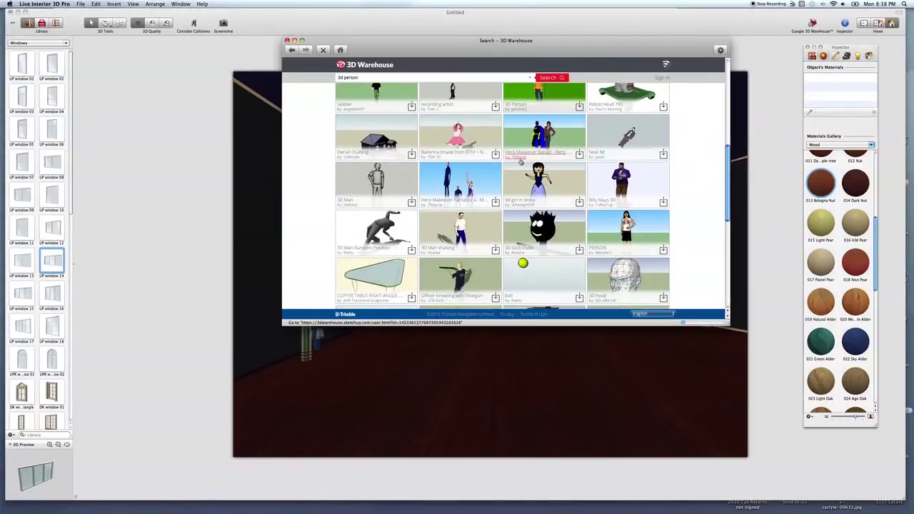
scroll(521, 163, down, 1)
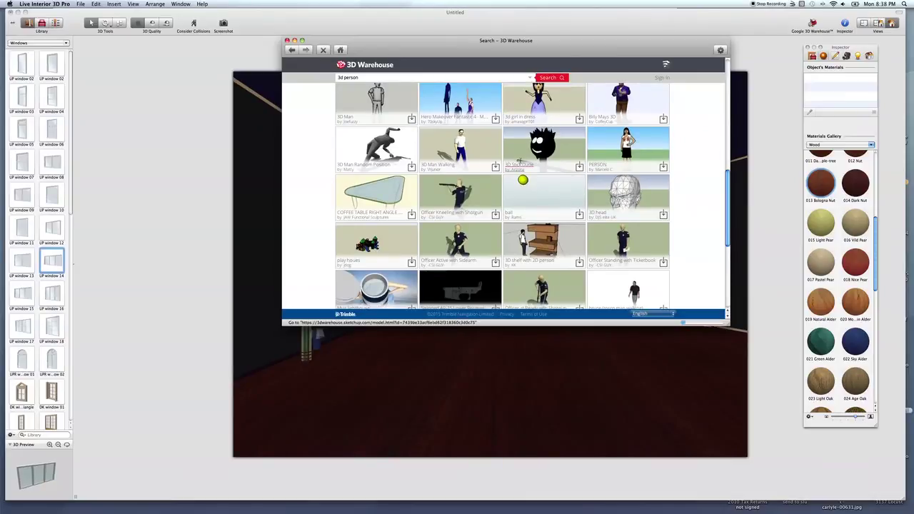
double_click(350, 77)
text(human)
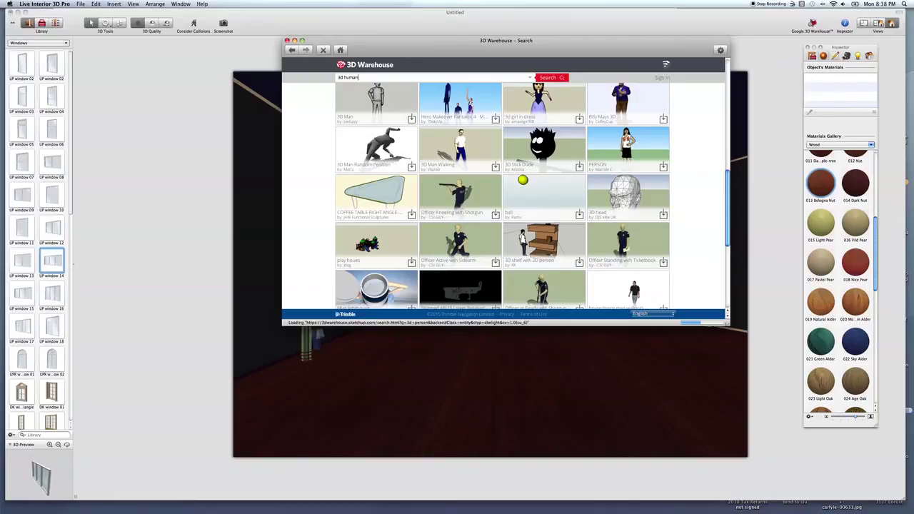
drag(727, 324, 752, 408)
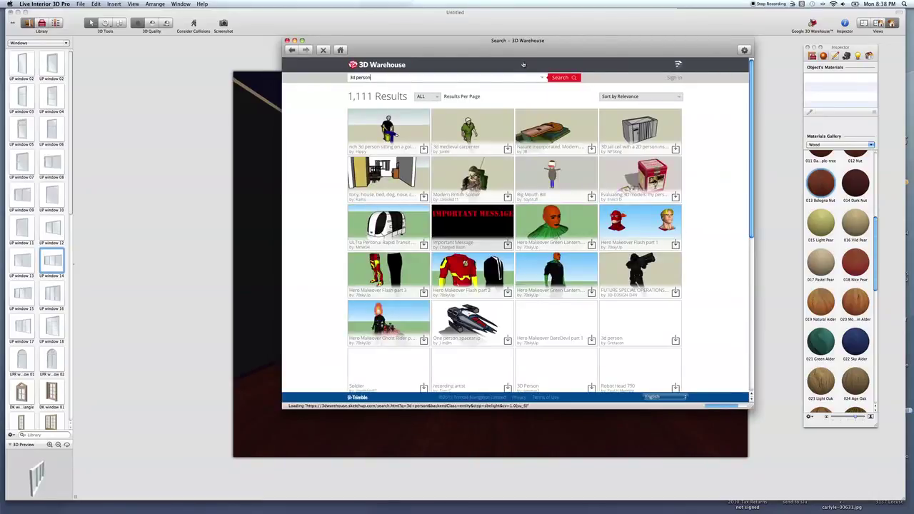
- Look through the person models and one creator's model page, check the wireless connection, and close 3D Warehouse
scroll(522, 152, down, 3)
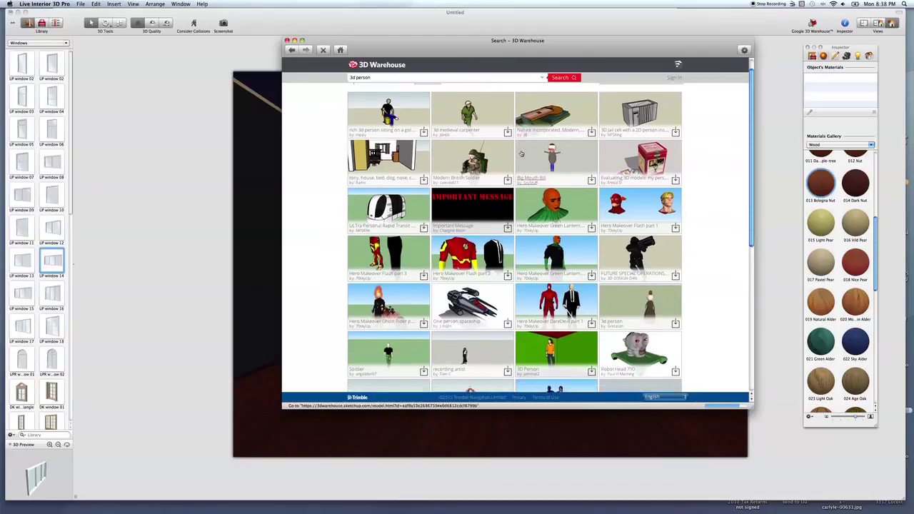
scroll(522, 153, down, 3)
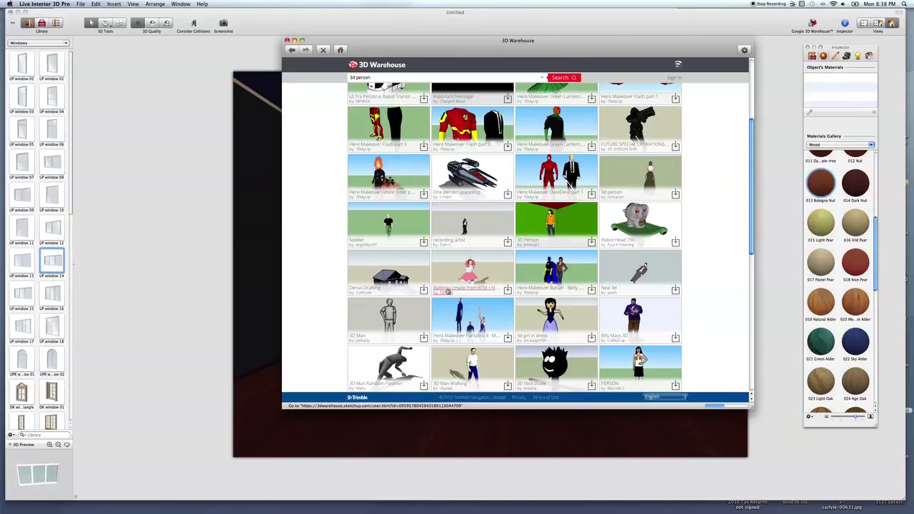
click(833, 4)
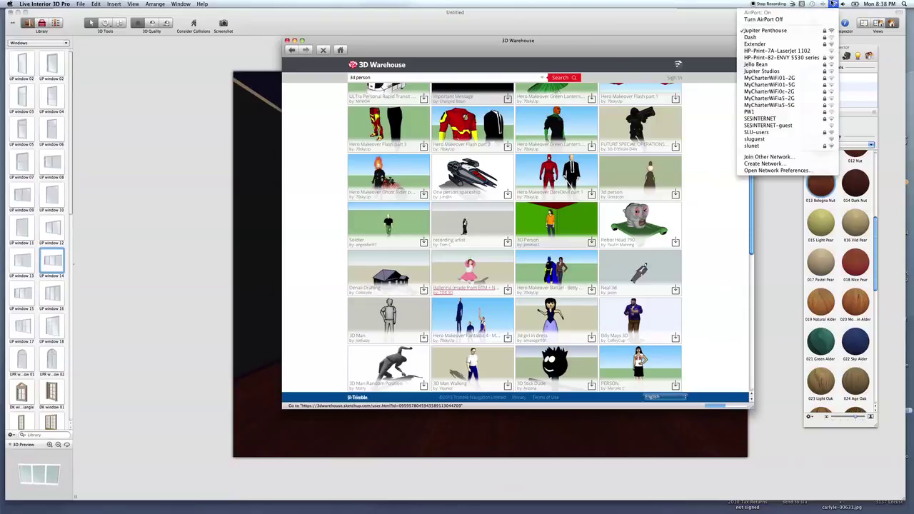
click(833, 4)
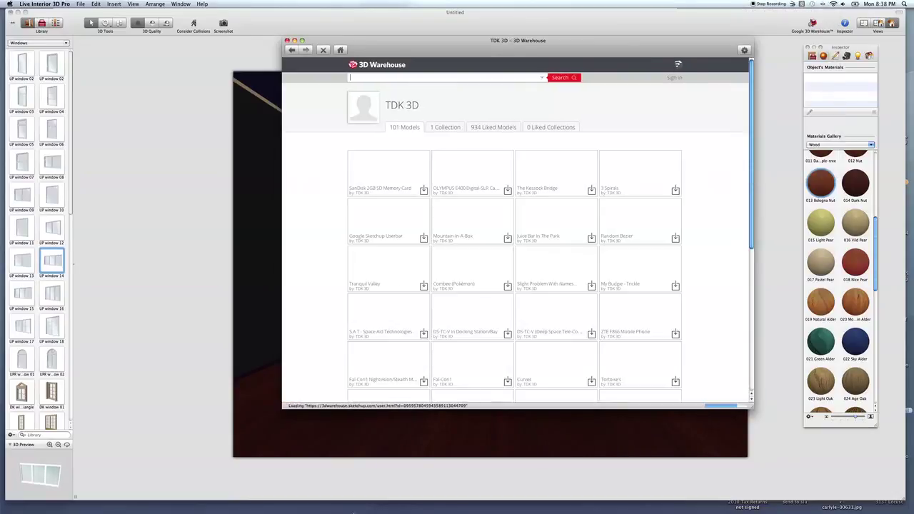
mouse_move(228, 503)
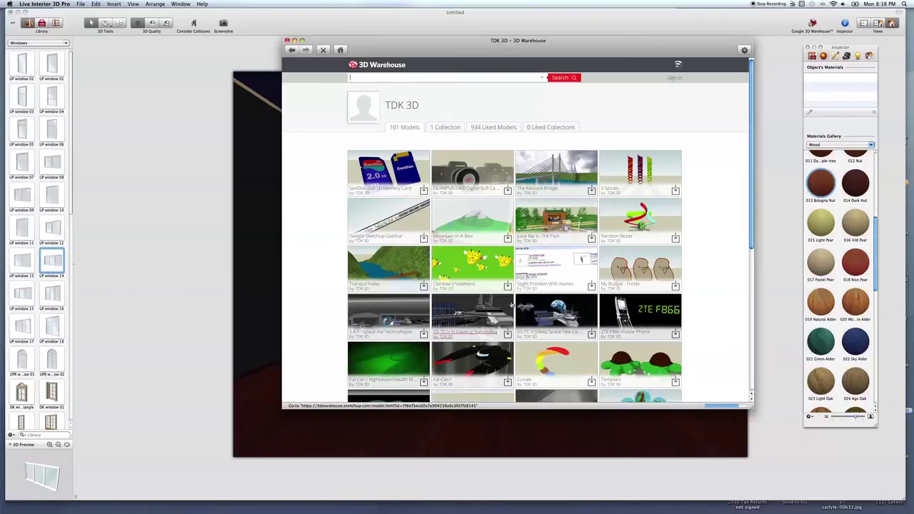
scroll(512, 305, down, 3)
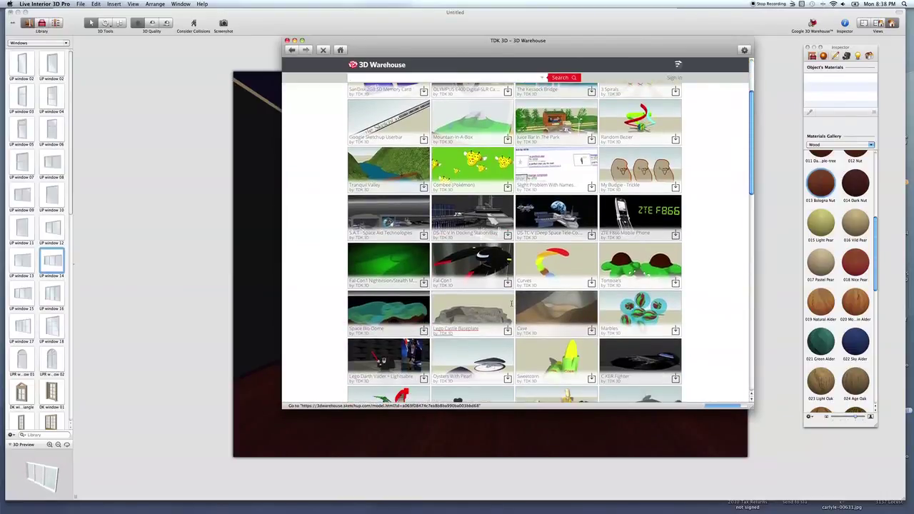
click(441, 190)
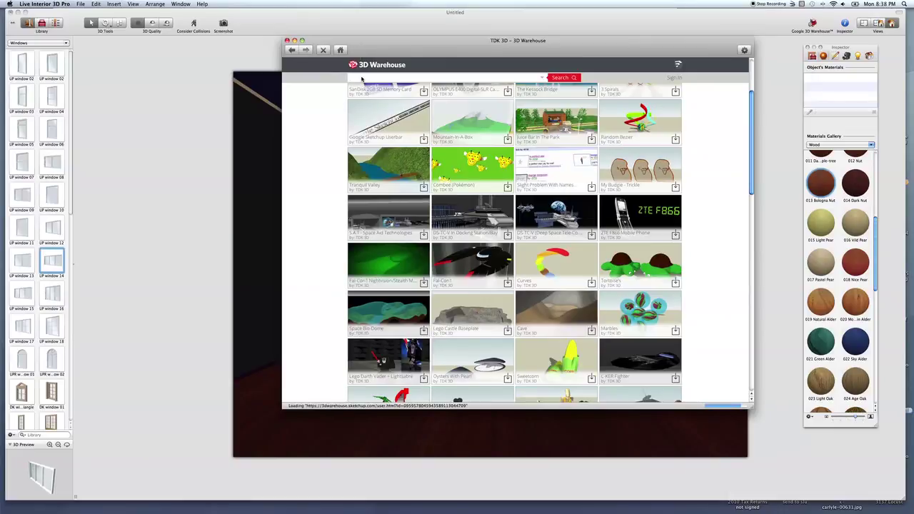
click(287, 41)
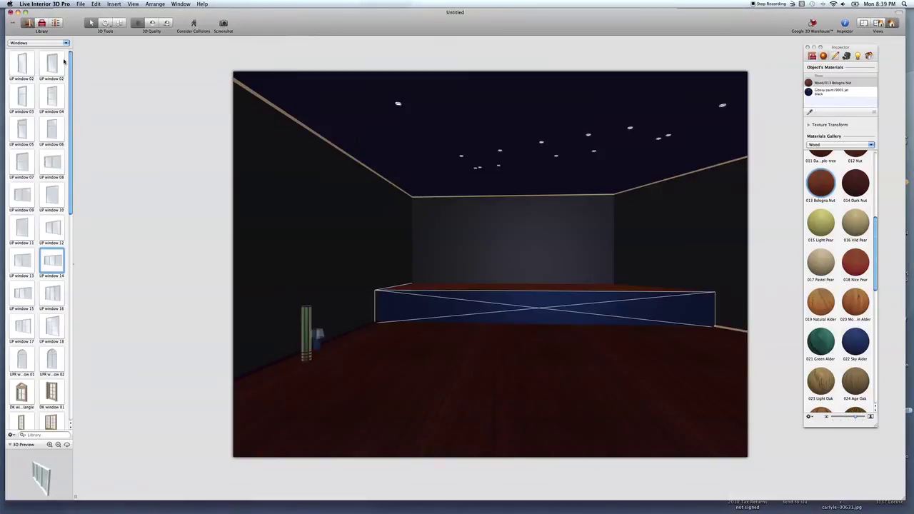
- Place the solid straight staircase number 02 from the Stairs library on the floor in front of the platform
click(50, 44)
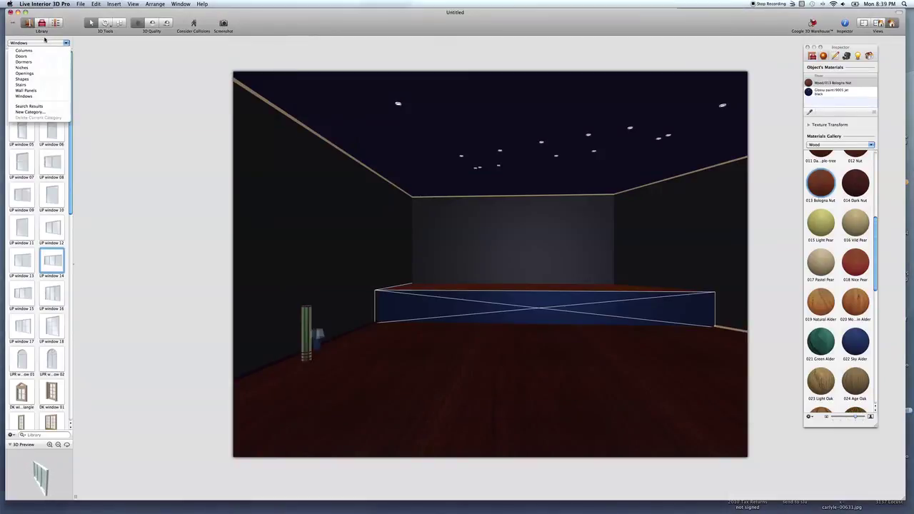
click(31, 86)
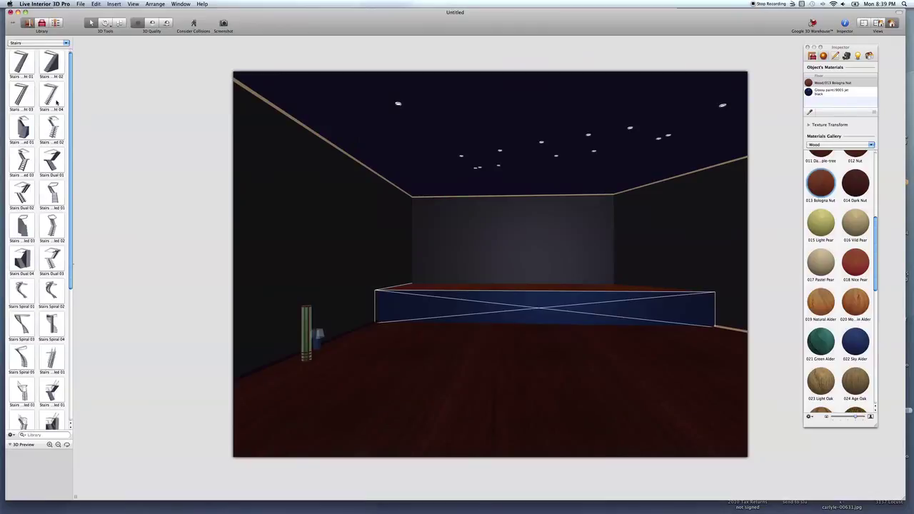
drag(54, 67, 331, 374)
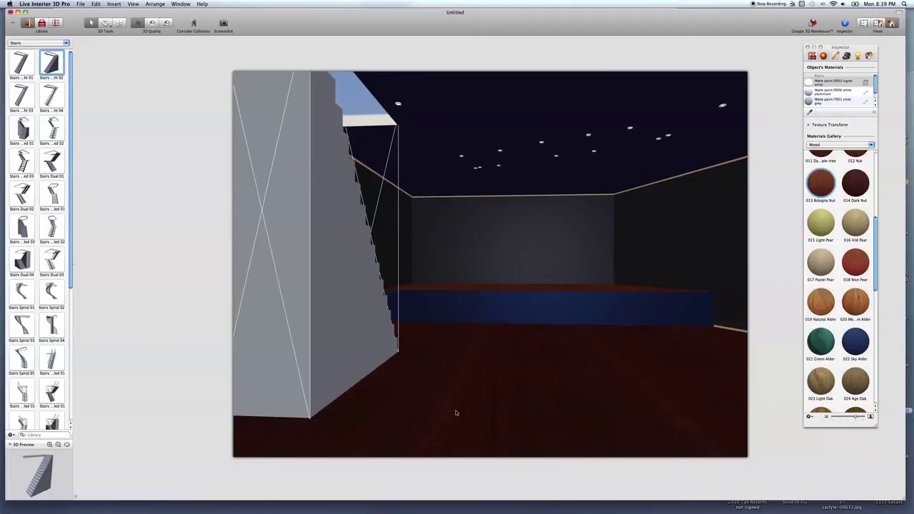
- Finish the staircase's side with 018 Nice Pear and its risers with 013 Bologna Nut wood
drag(855, 263, 330, 285)
mouse_move(517, 487)
drag(489, 458, 503, 473)
drag(821, 183, 310, 290)
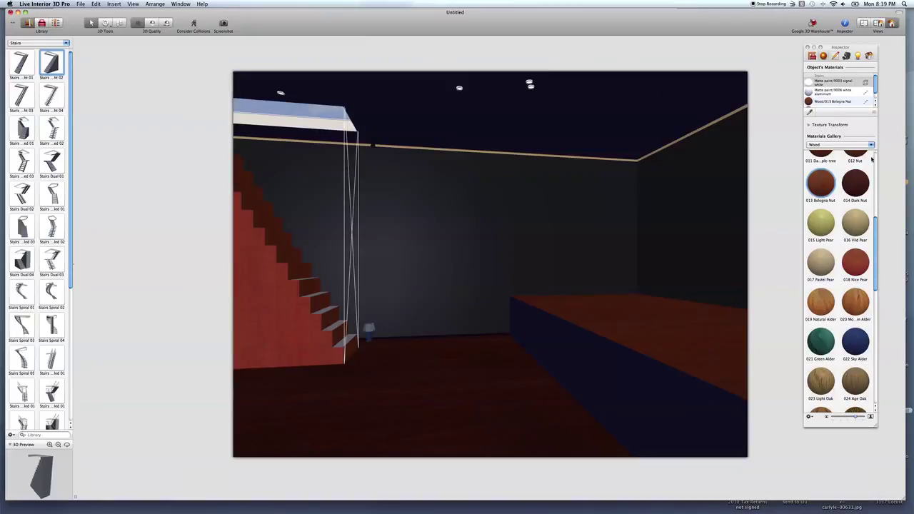
- Add a storey above the current one and switch between the two storeys, ending on the new upper one
click(869, 55)
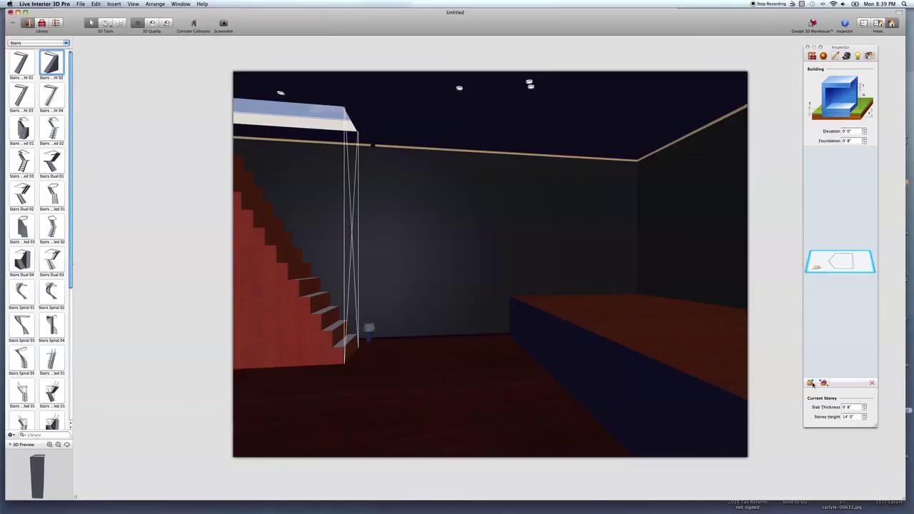
click(811, 384)
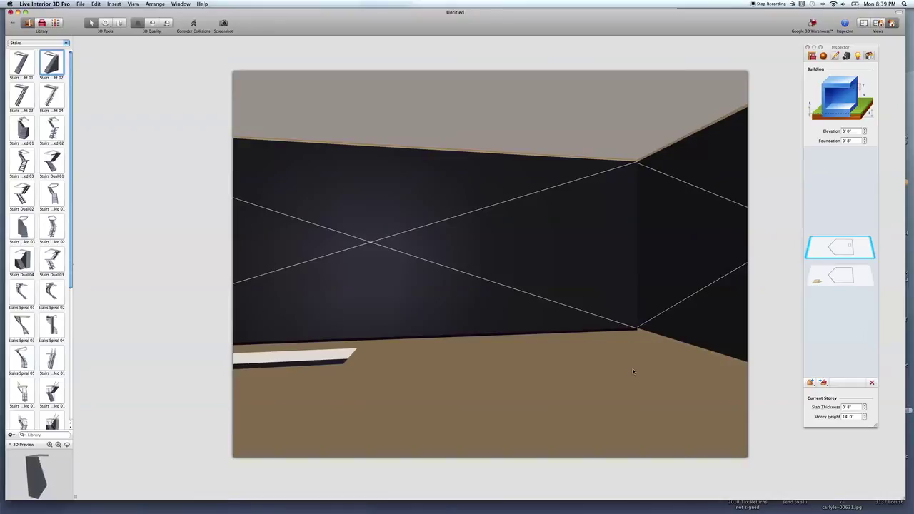
click(840, 278)
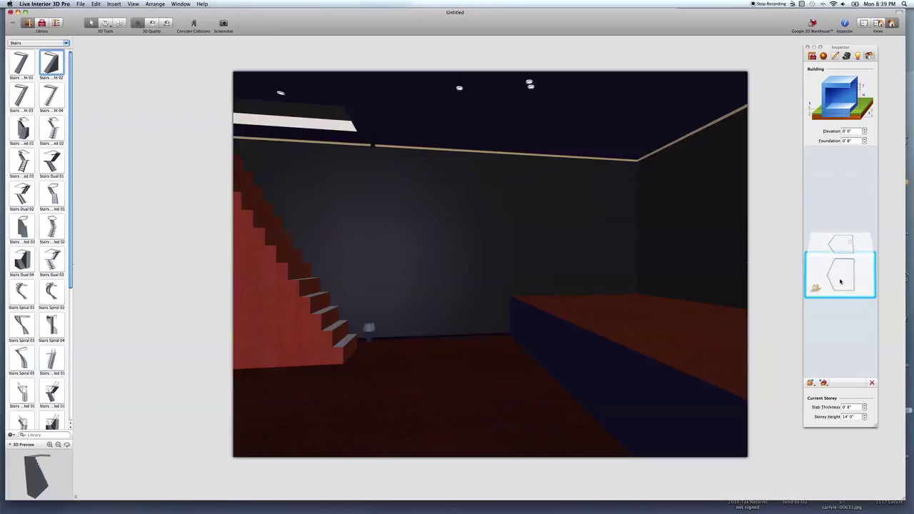
click(840, 246)
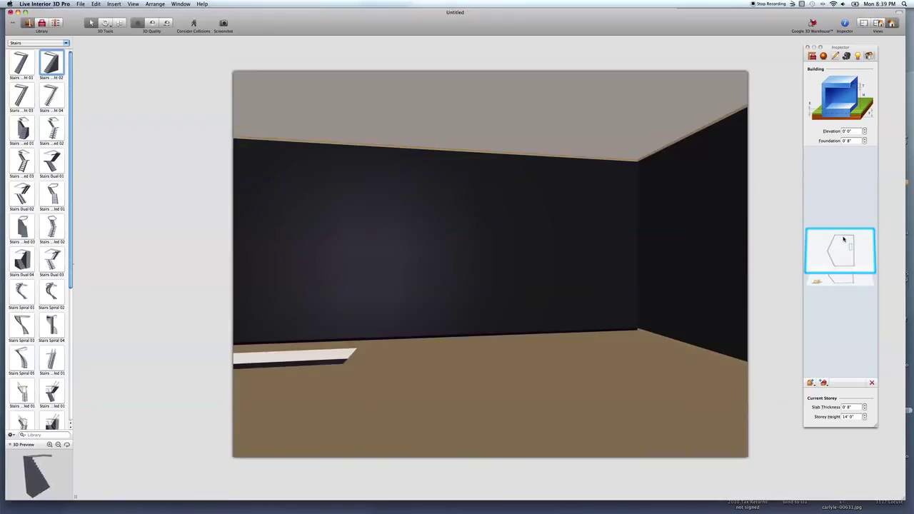
- In the upper storey's 2D plan, draw a partition across the north part and three more walls enclosing an inner room around the stair opening
click(864, 24)
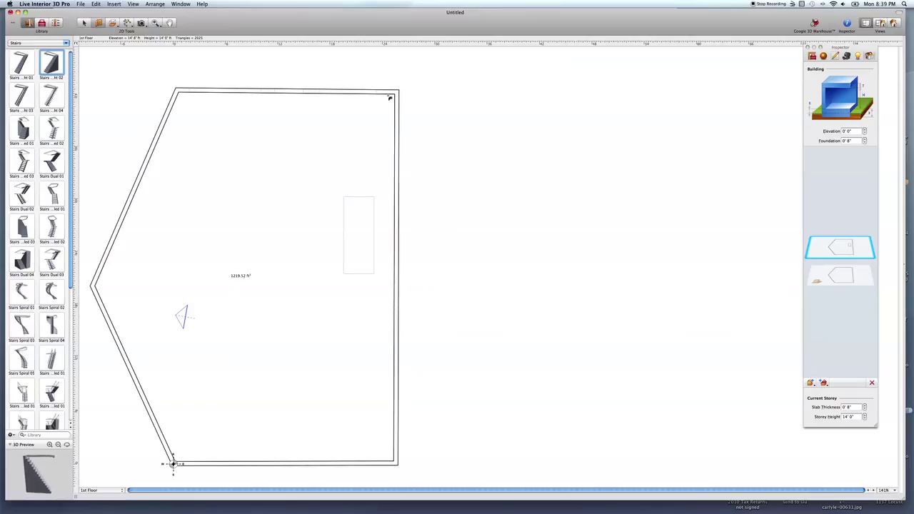
drag(399, 156, 155, 153)
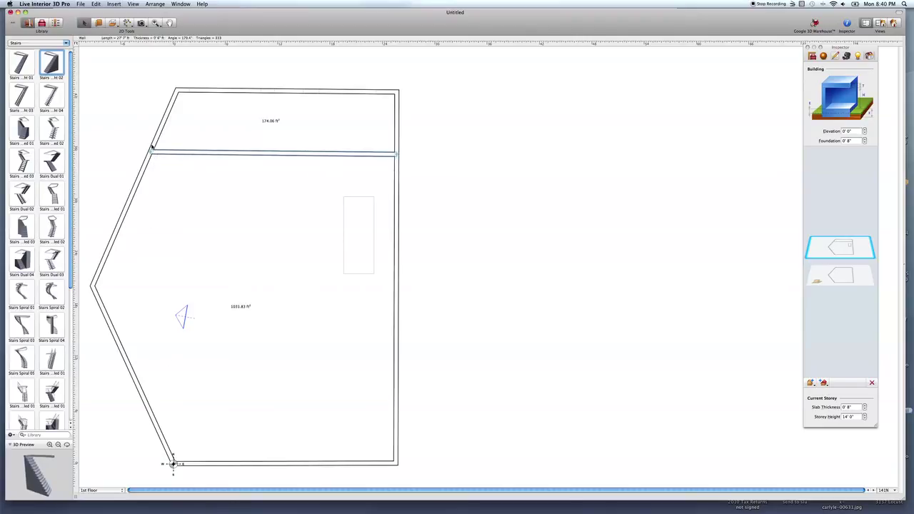
click(100, 23)
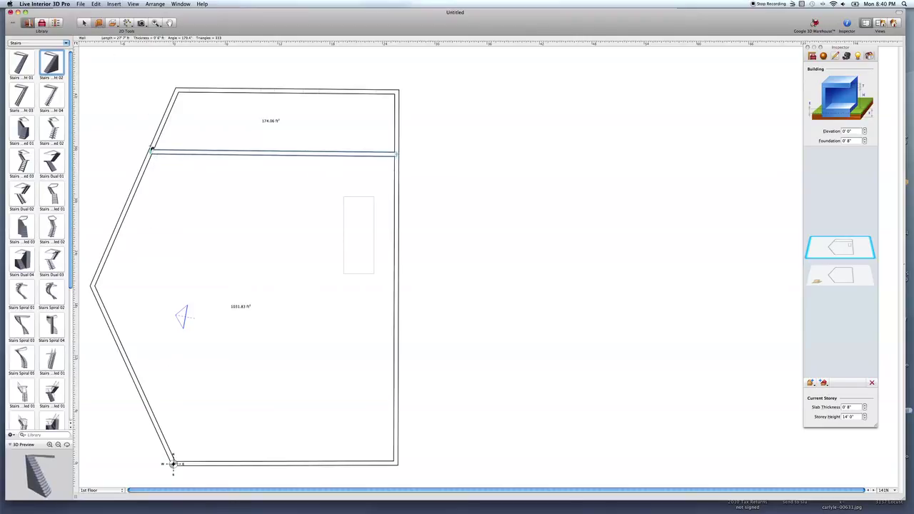
drag(153, 162, 149, 376)
click(149, 376)
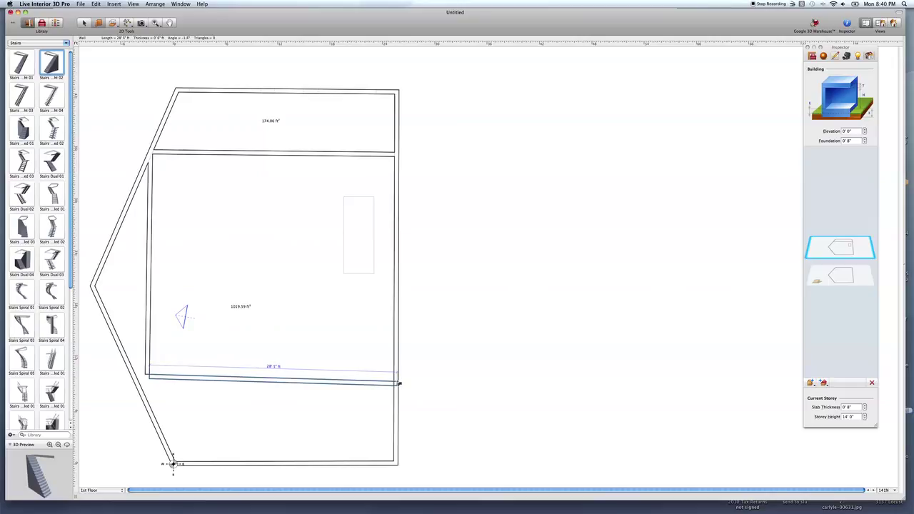
click(388, 377)
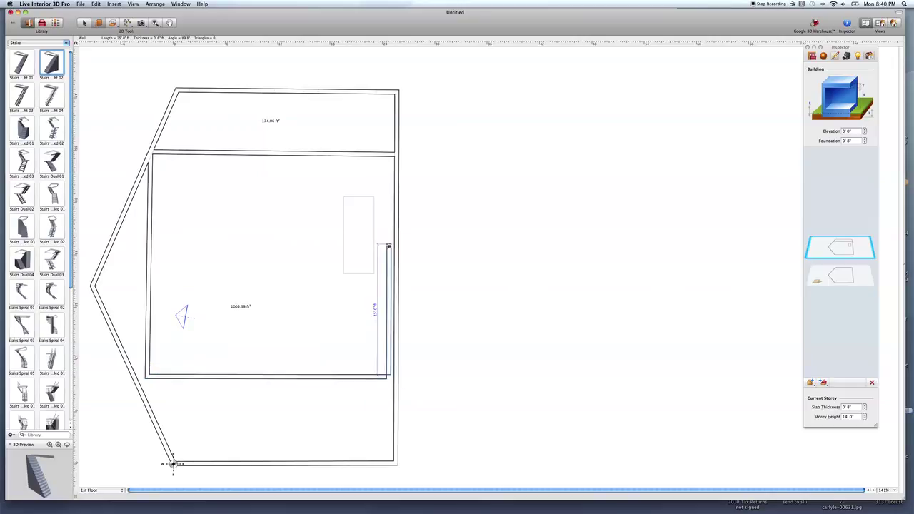
click(383, 157)
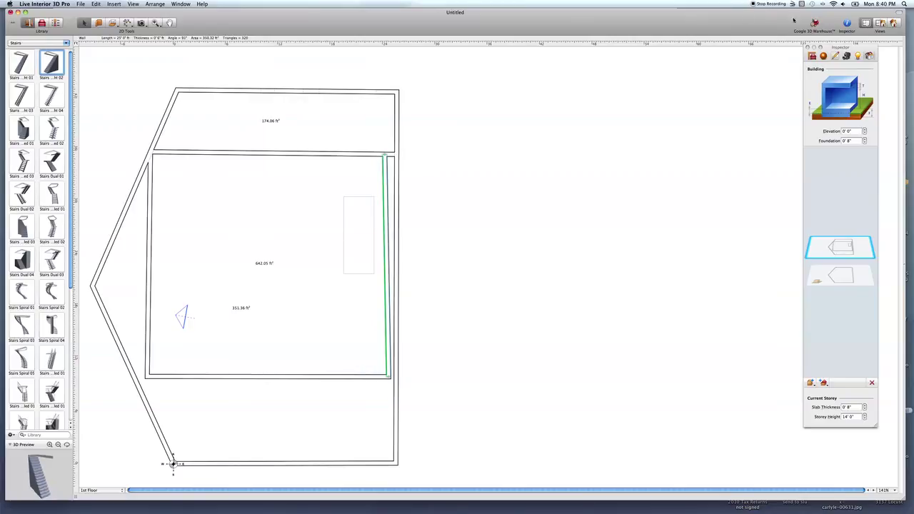
- Return to the 3D view and look around the lower room at the brick wall, the staircase and the platform
key(super+2)
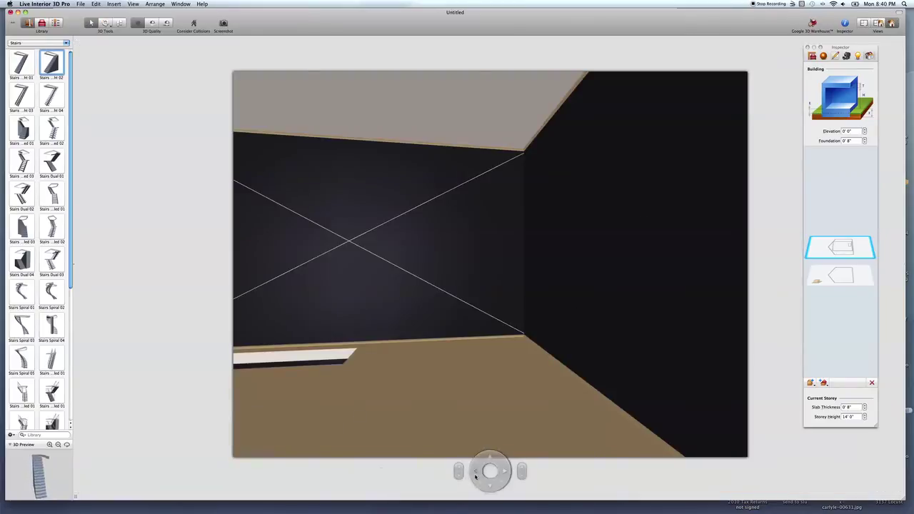
click(475, 477)
drag(476, 477, 522, 476)
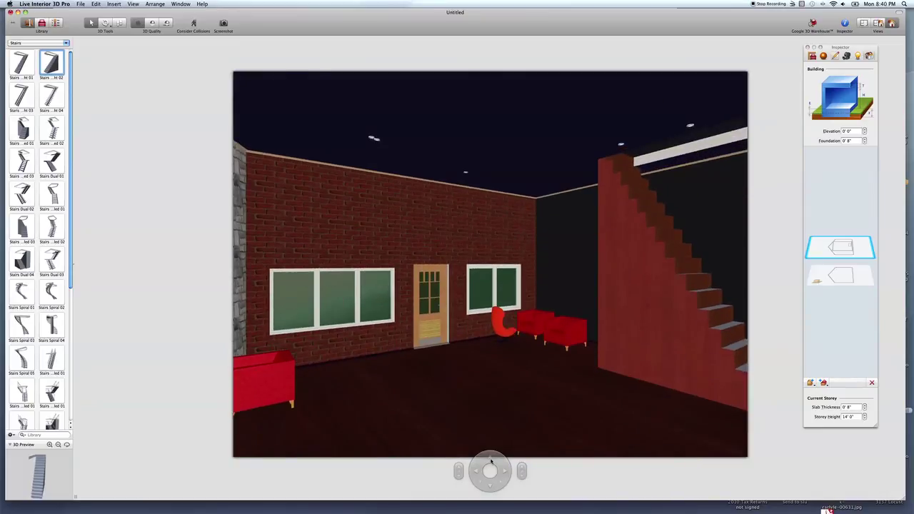
drag(459, 477, 460, 470)
drag(522, 469, 475, 473)
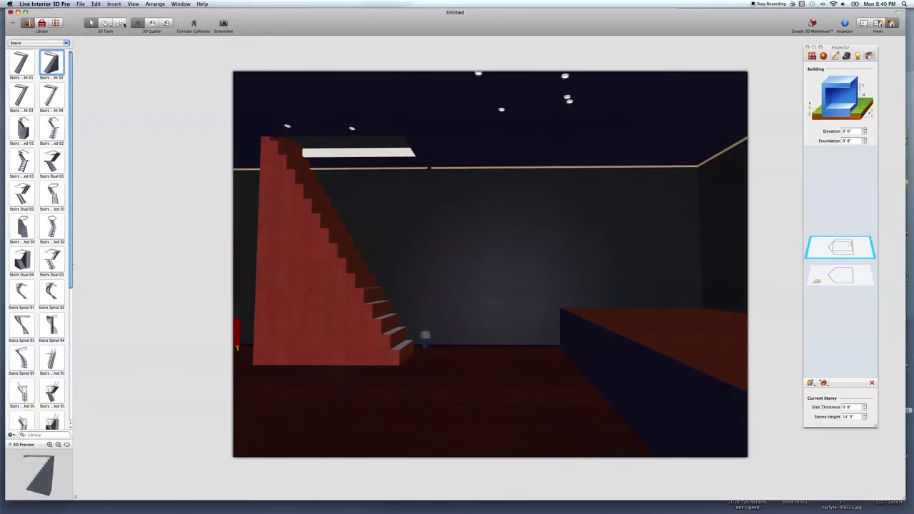
- In the ground floor's 2D plan, draw a five-sided ceiling opening west of the staircase, about 16 ft wide and 14.5 ft deep
click(42, 23)
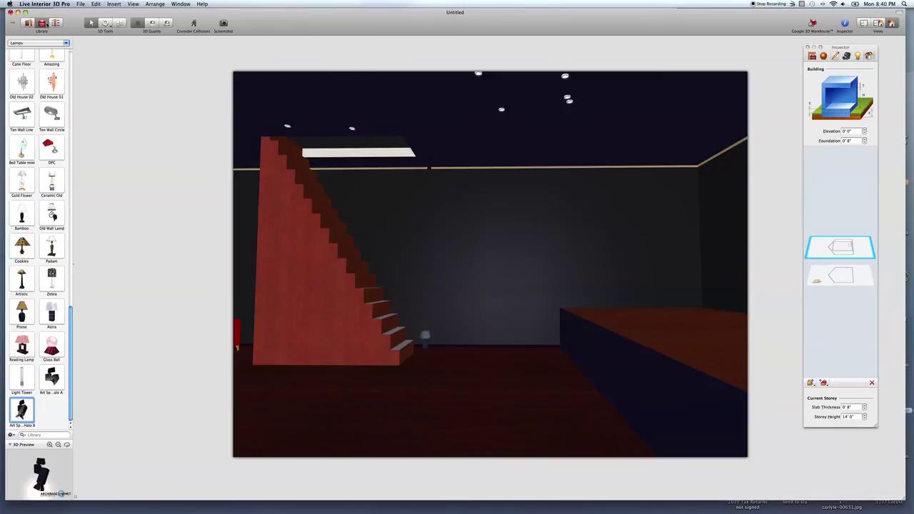
click(51, 44)
click(55, 44)
click(866, 24)
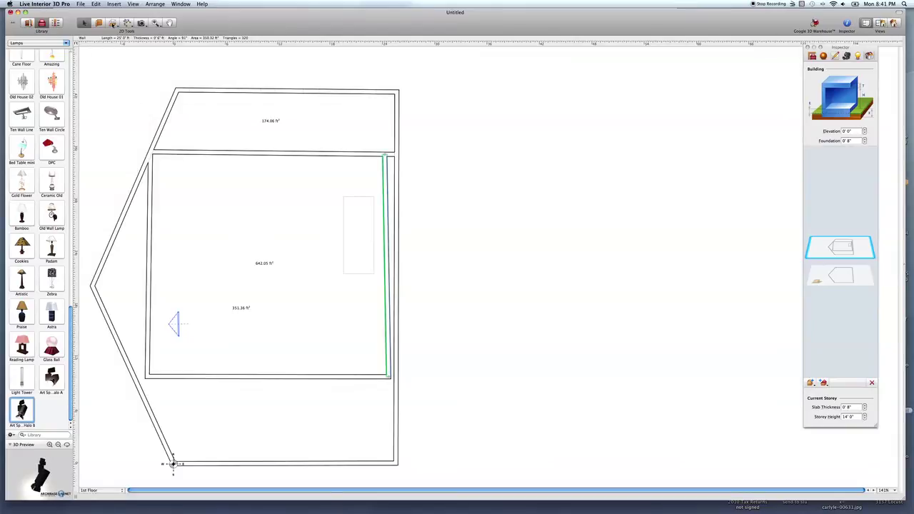
click(113, 24)
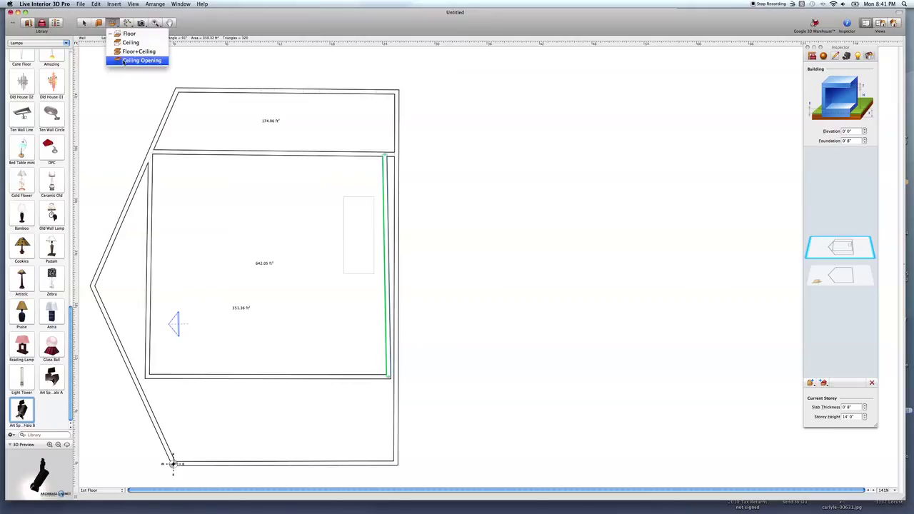
click(123, 62)
click(840, 276)
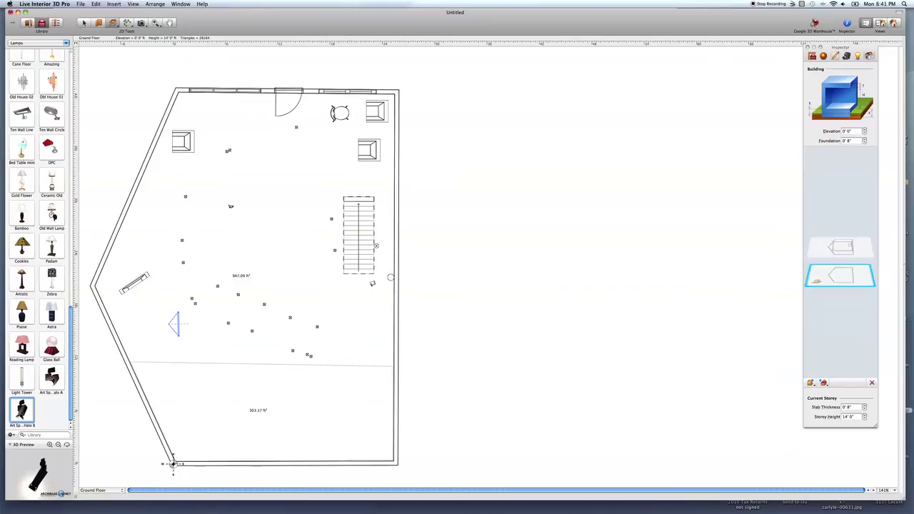
drag(202, 173, 331, 175)
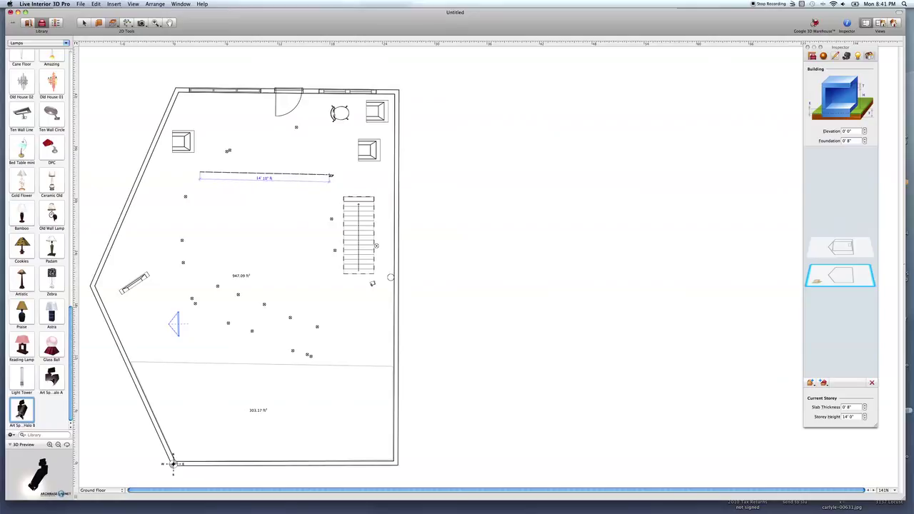
click(330, 175)
click(328, 298)
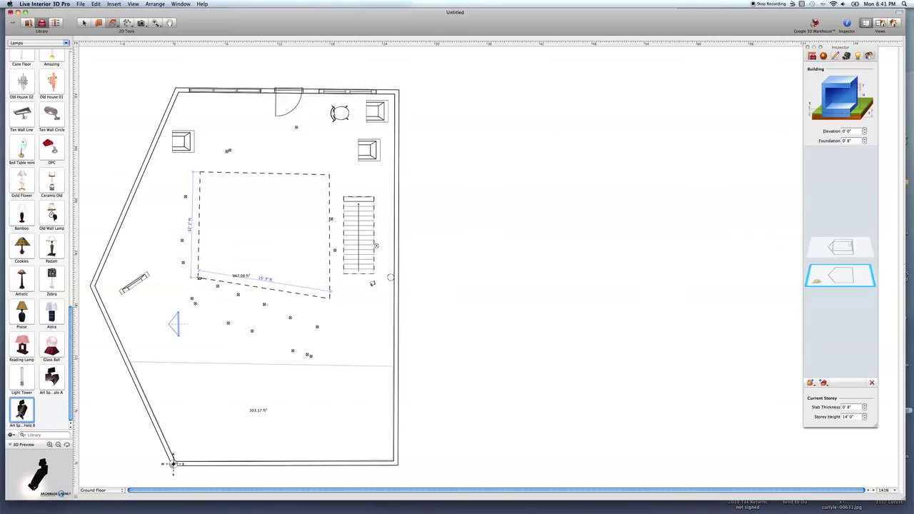
click(198, 278)
double_click(190, 239)
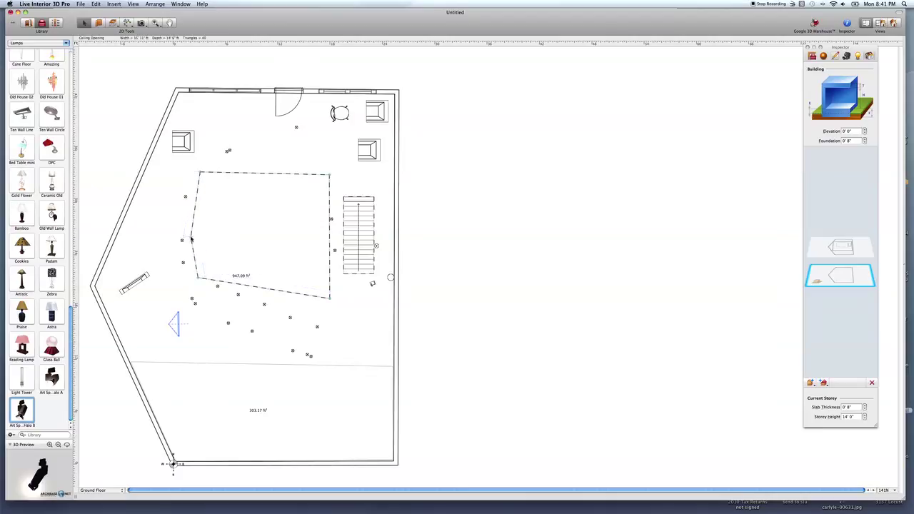
- In the 3D view, place the red DPC desk lamp on the lower floor in front of the red armchairs
click(893, 22)
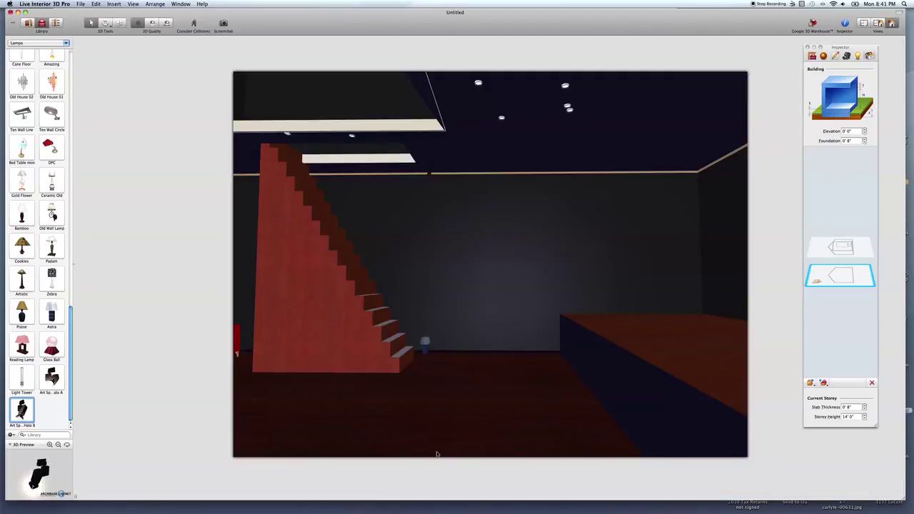
mouse_move(490, 459)
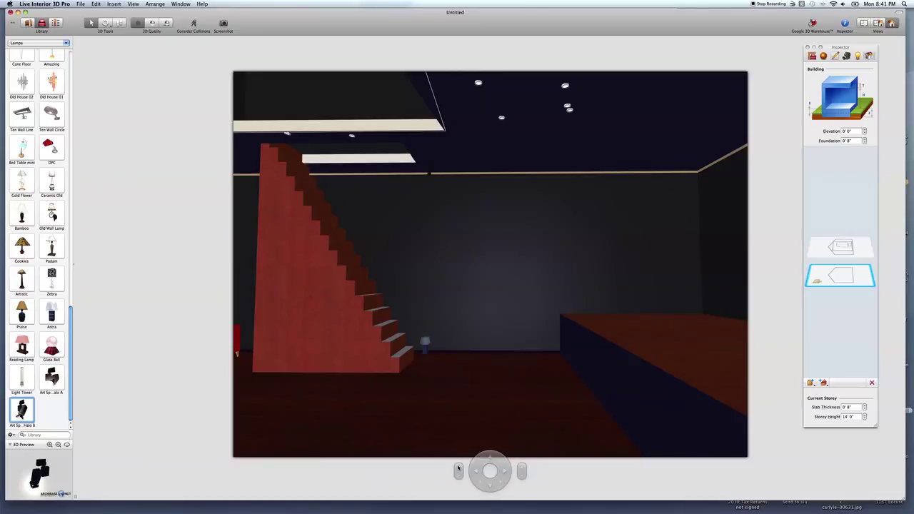
click(458, 468)
drag(477, 473, 523, 467)
mouse_move(459, 479)
mouse_down()
mouse_move(493, 465)
mouse_move(458, 475)
mouse_up()
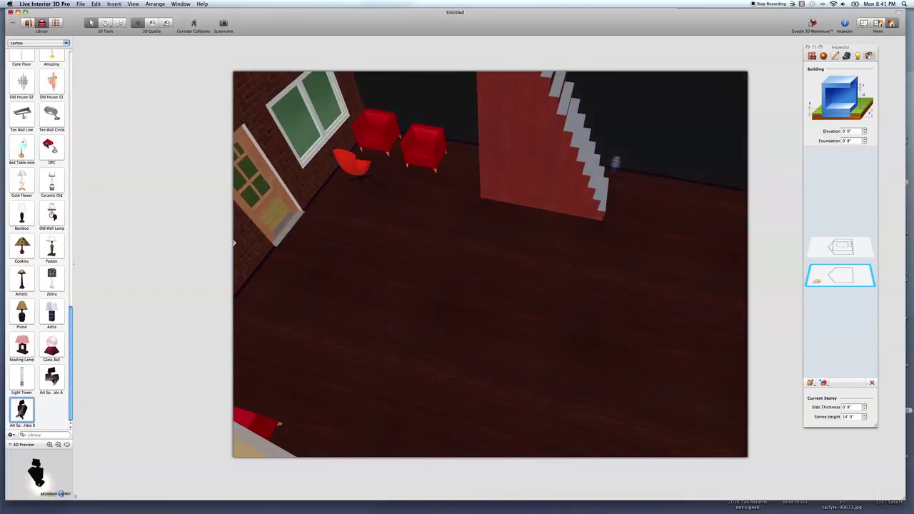
drag(50, 148, 401, 203)
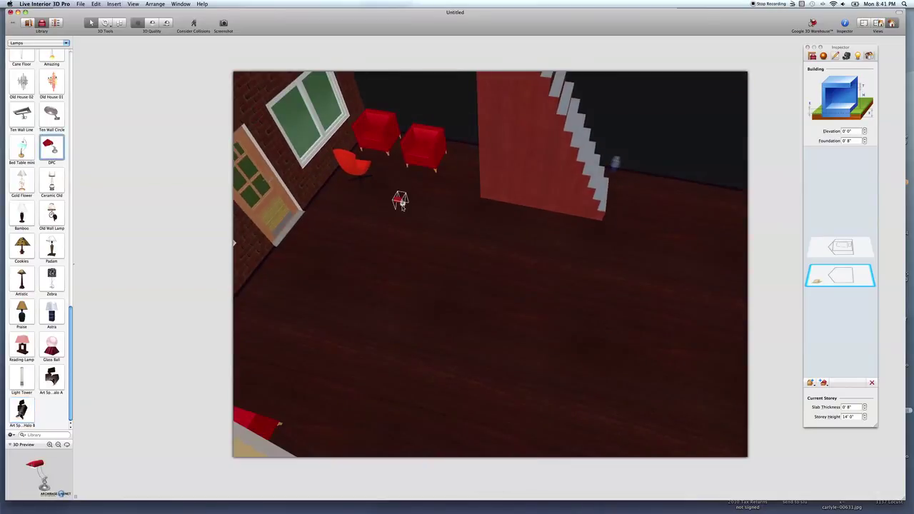
- Place a two-door sink base cabinet from the Kitchens category against the upper storey's long dark wall
click(38, 43)
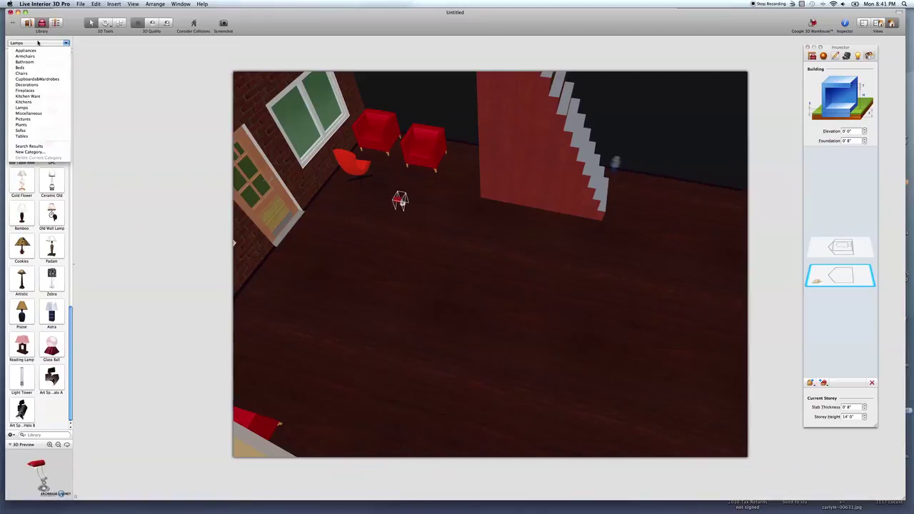
click(38, 114)
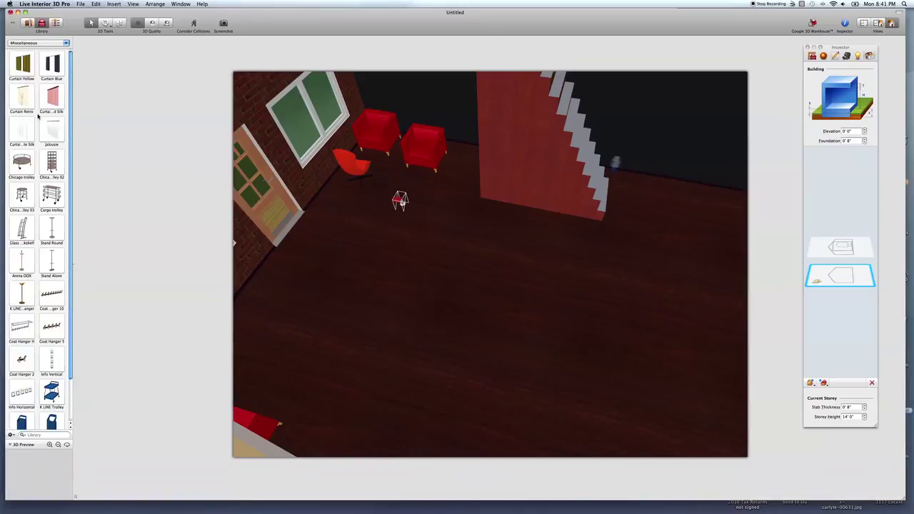
click(30, 42)
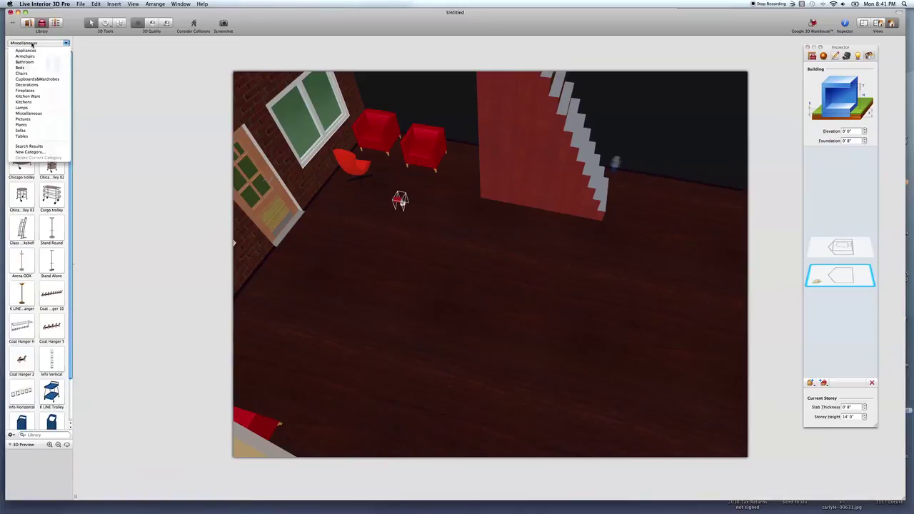
click(33, 103)
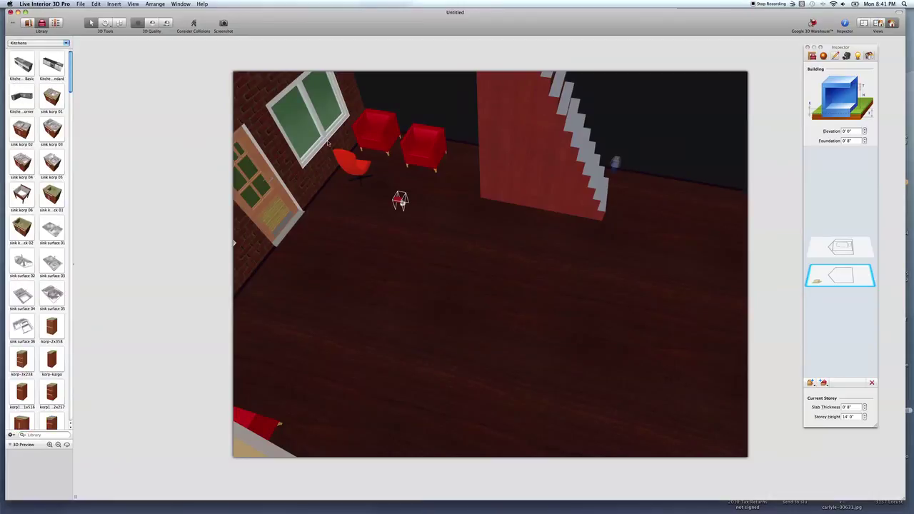
mouse_move(468, 493)
drag(459, 470, 504, 473)
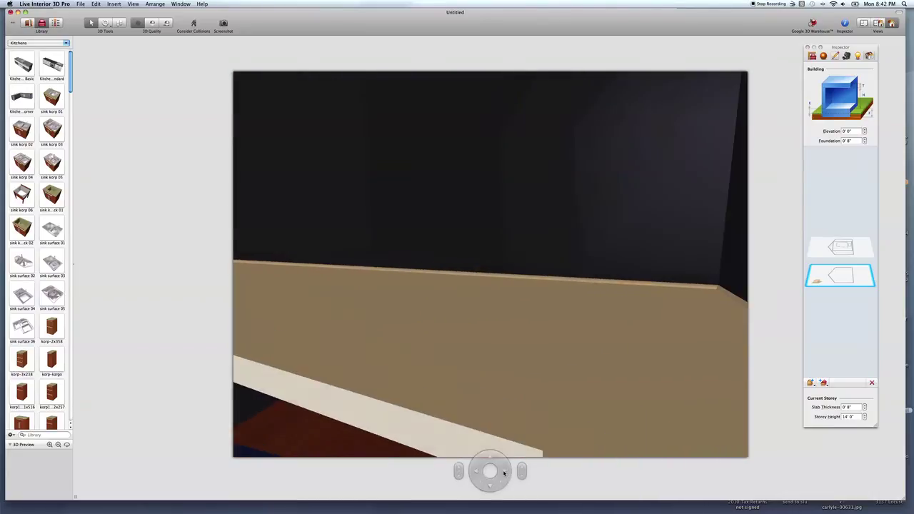
drag(377, 247, 403, 268)
- Try a second two-door base cabinet on the wall above the sink cabinet and delete it again
scroll(23, 300, down, 10)
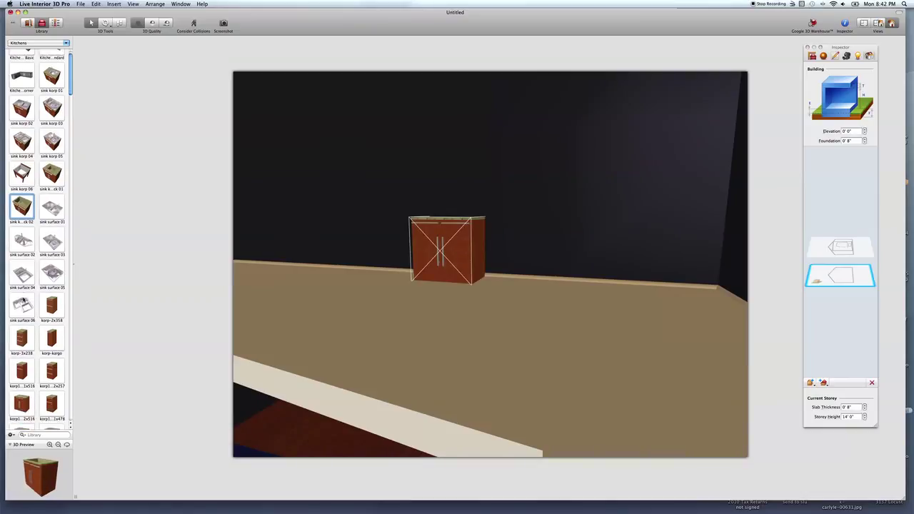
scroll(24, 284, up, 1)
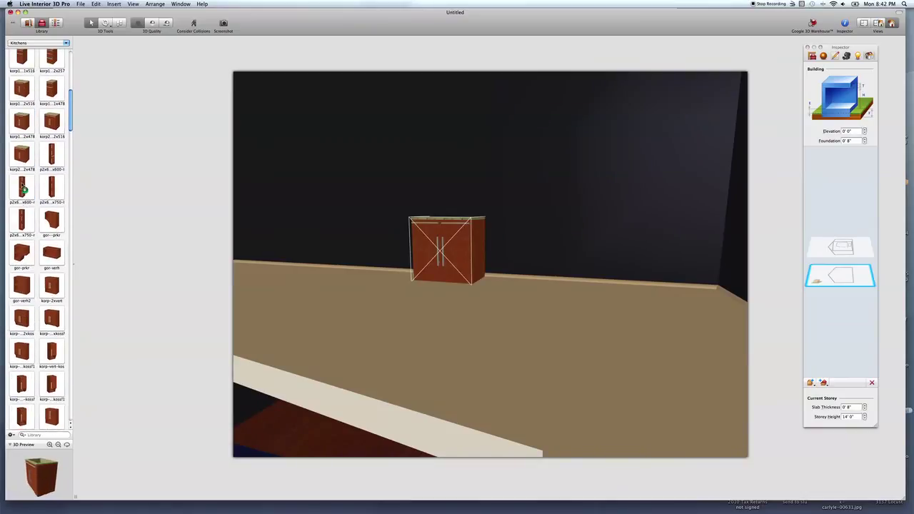
drag(24, 169, 430, 133)
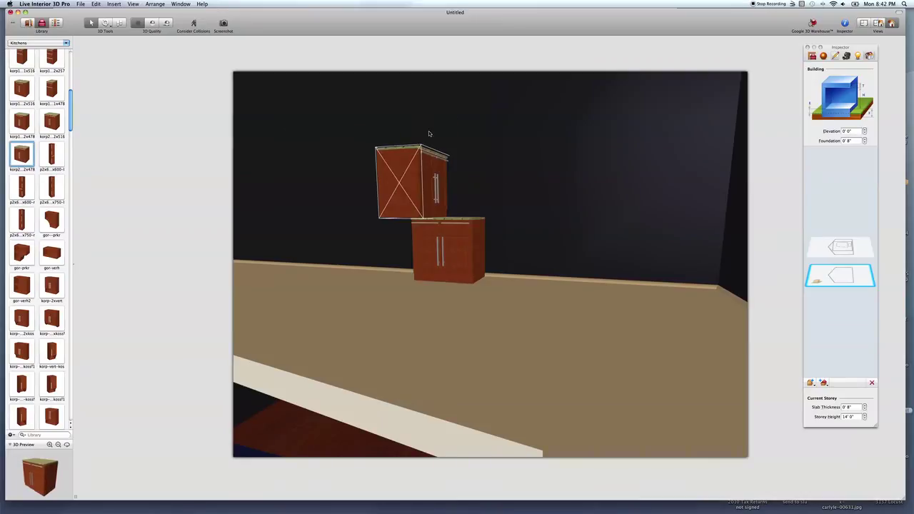
key(BackSpace)
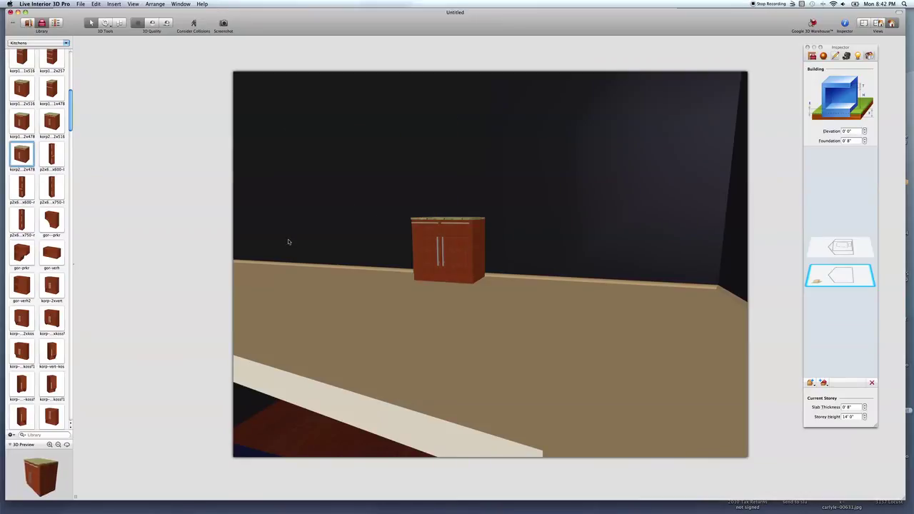
- Hang a korp-2xvert wall cabinet above the sink cabinet and an open gor-verh2 shelf unit beside it
drag(59, 293, 451, 163)
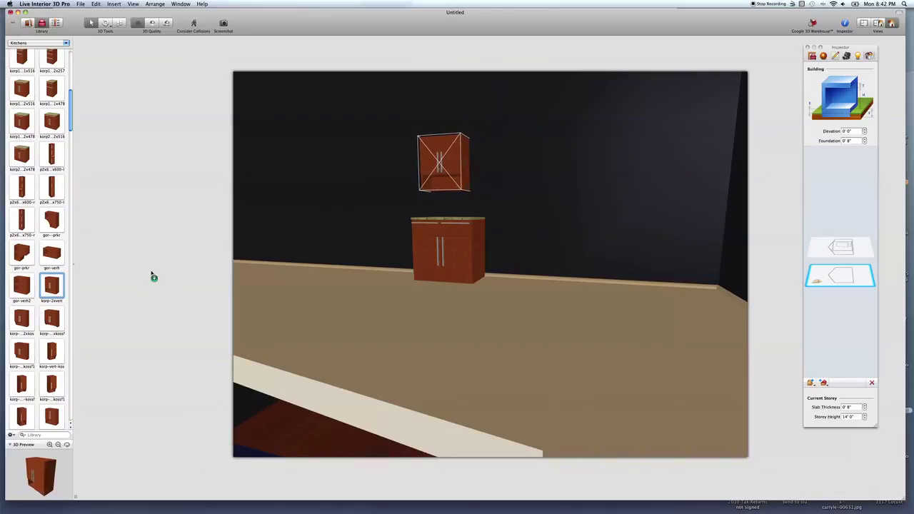
drag(27, 289, 509, 164)
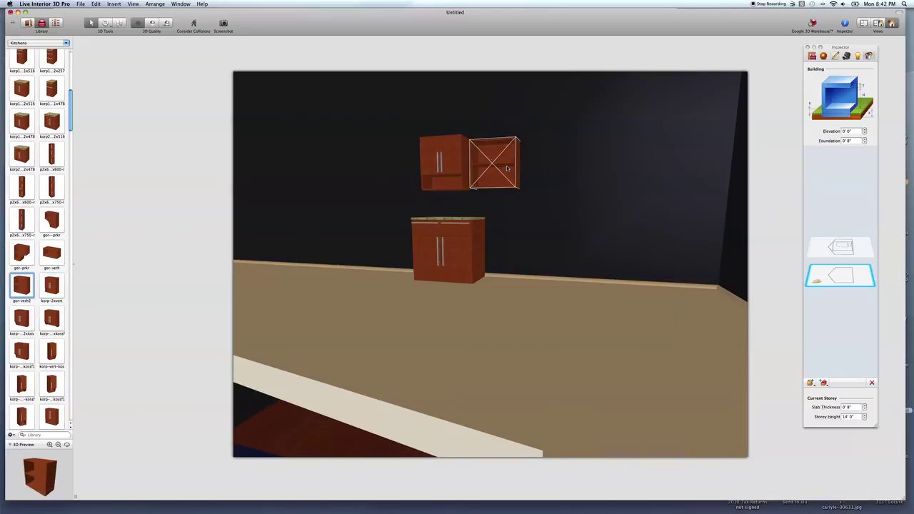
scroll(49, 241, down, 10)
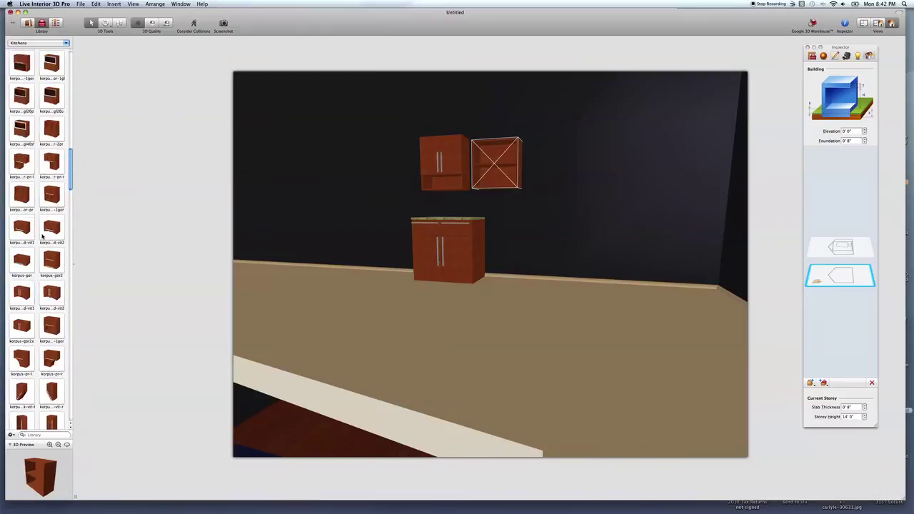
drag(50, 261, 485, 188)
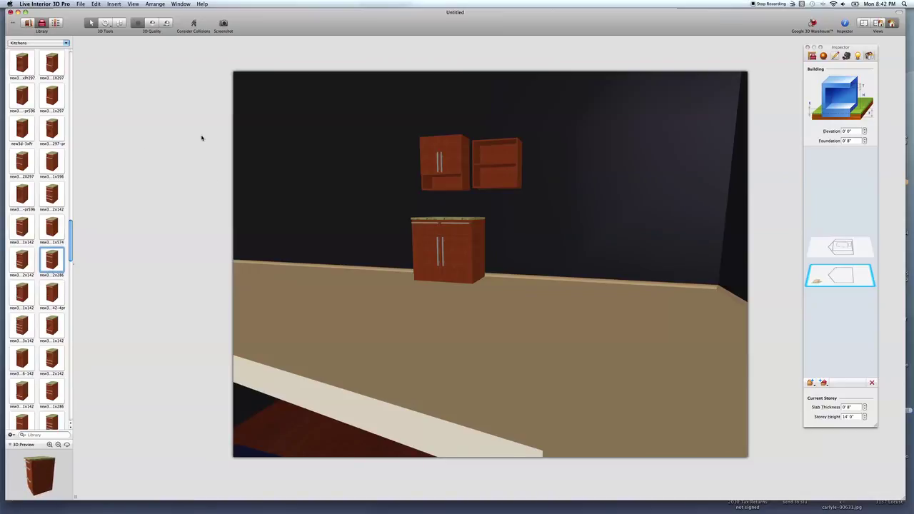
- Finish the wall behind the kitchen cabinets with 019 Natural Alder wood
drag(307, 160, 310, 159)
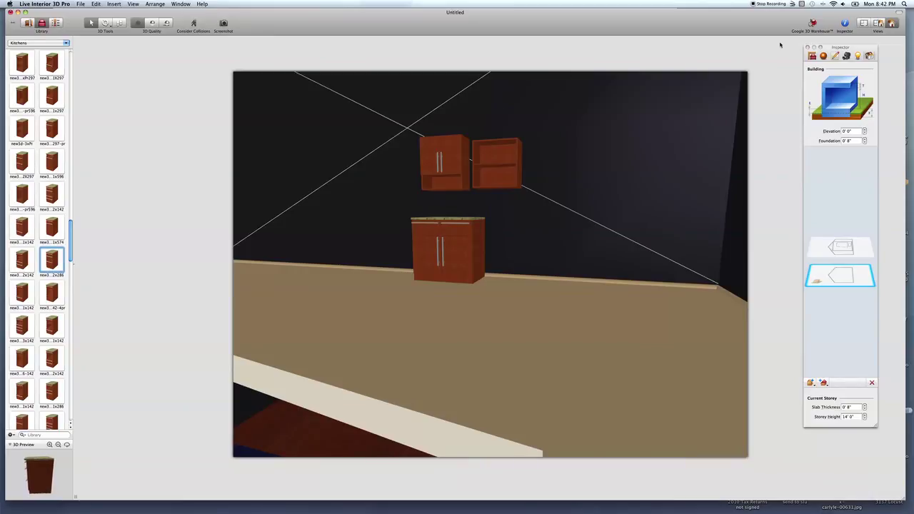
click(824, 55)
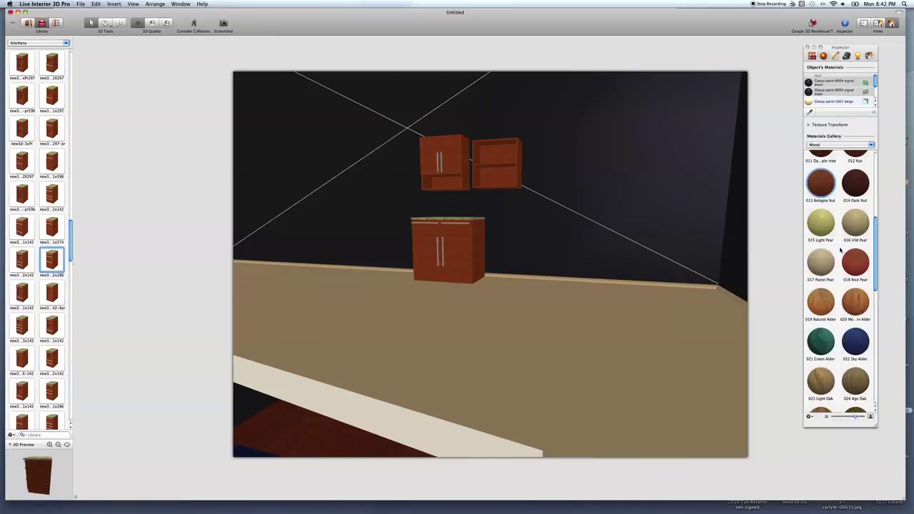
click(821, 303)
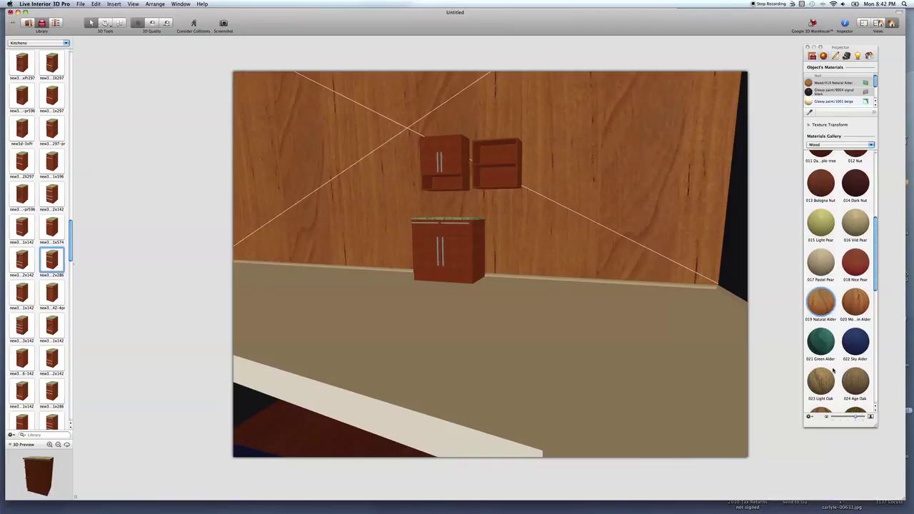
- Cover the wall behind the kitchen cabinets with the 03_Modern Classic material from the Floor Tiles category
click(835, 145)
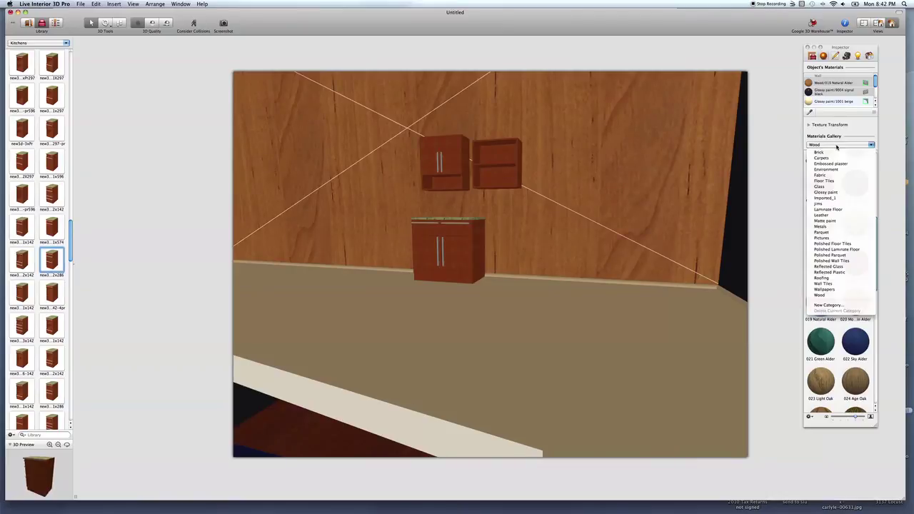
click(836, 189)
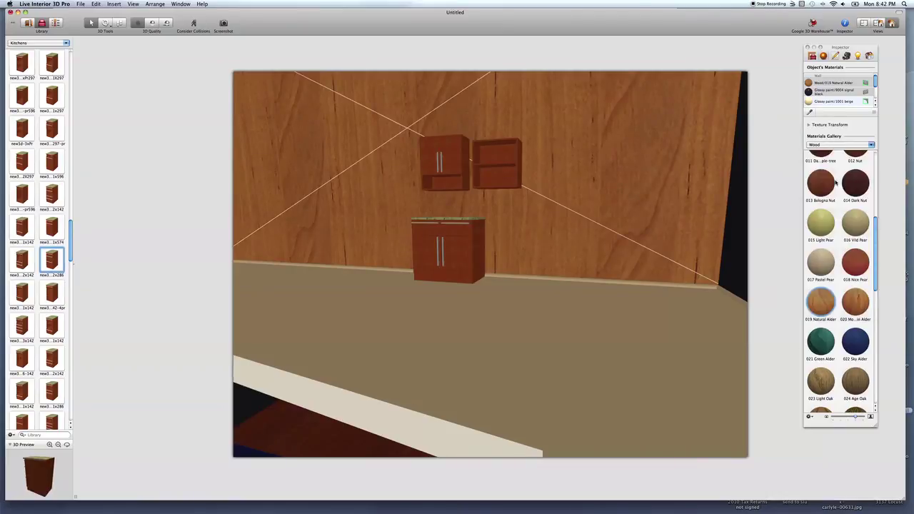
click(553, 383)
mouse_move(487, 474)
drag(488, 473, 460, 468)
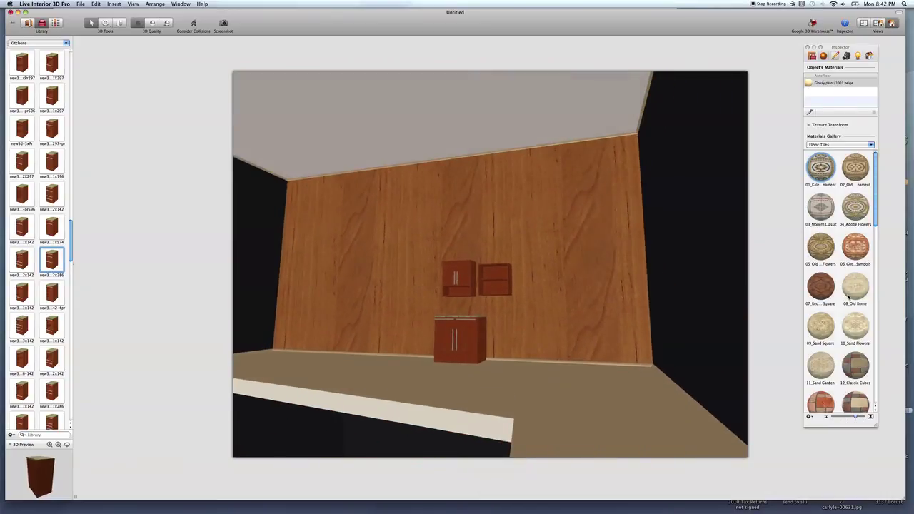
drag(820, 224, 623, 211)
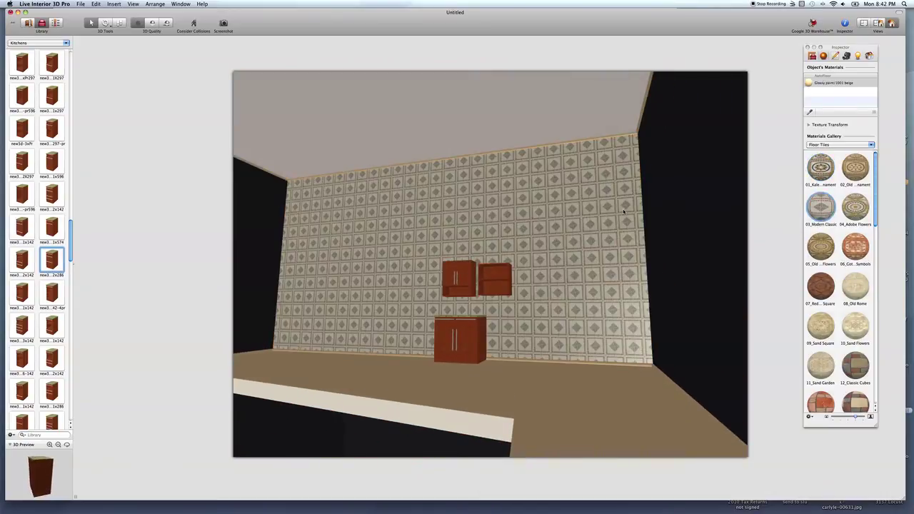
- Try several Polished Wall Tiles on the kitchen wall, including the blue number 10, and finish it with the dark brown number 09
click(821, 145)
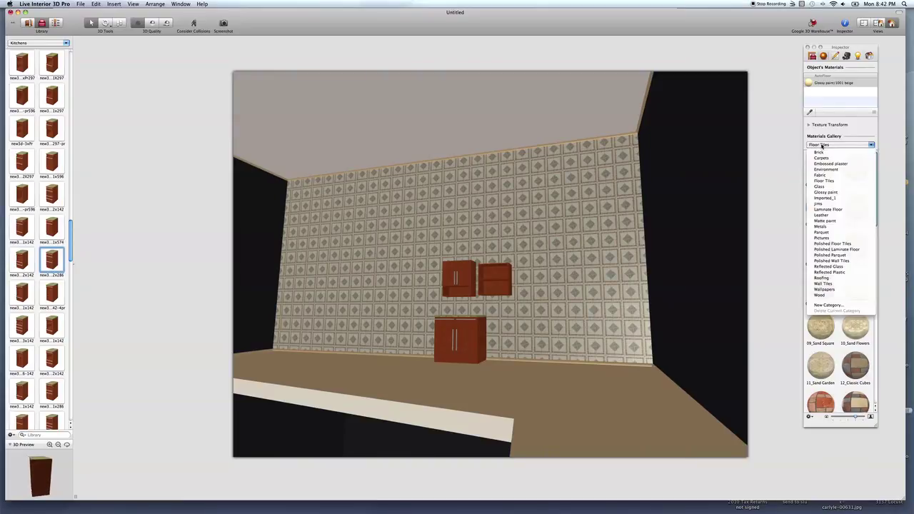
click(824, 261)
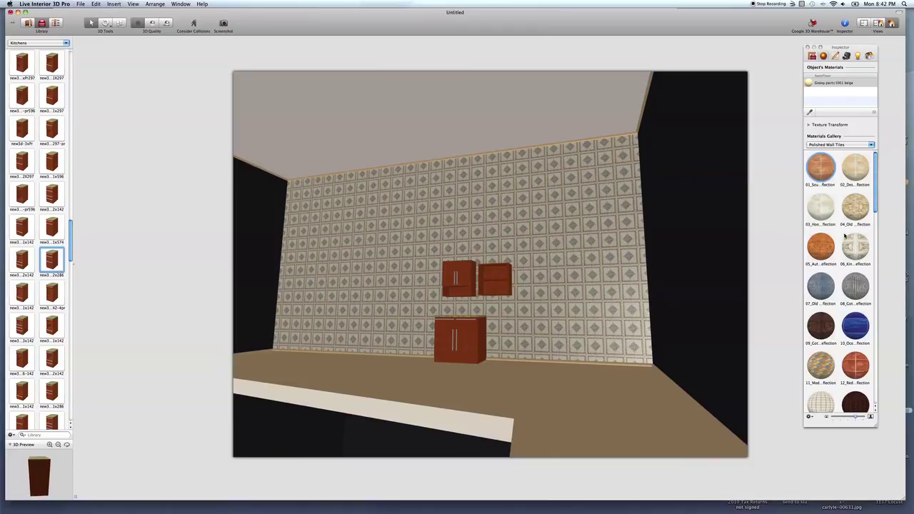
drag(863, 325, 527, 239)
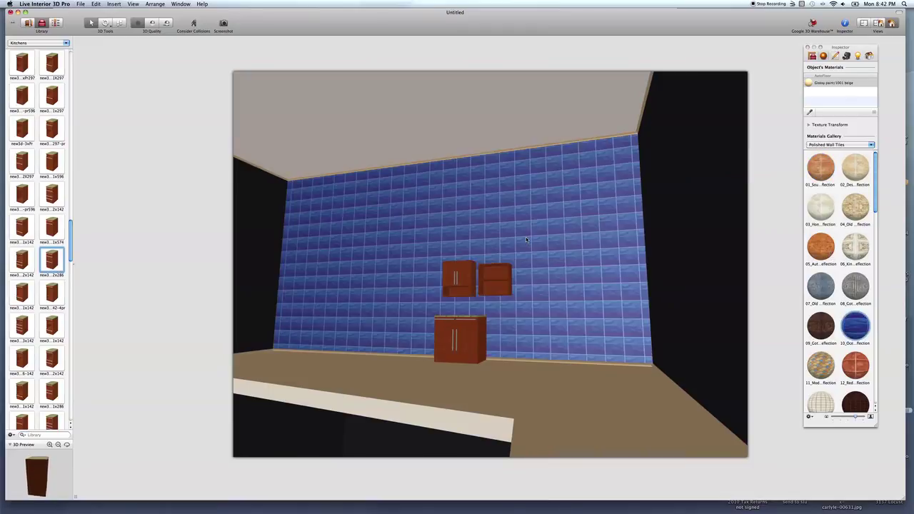
drag(814, 399, 595, 274)
drag(823, 327, 613, 237)
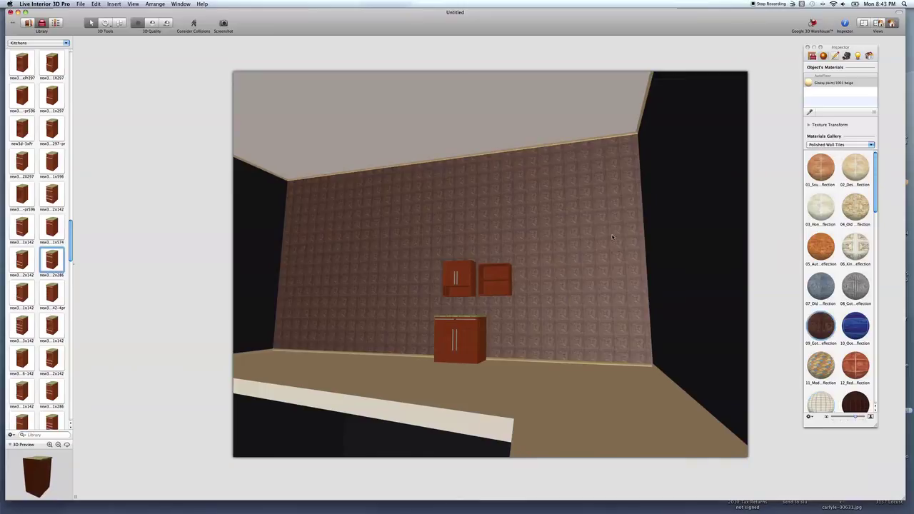
- Try the orange number 05, cream number 04 and a dark red stone from Polished Wall Tiles on the kitchen wall
drag(820, 246, 547, 209)
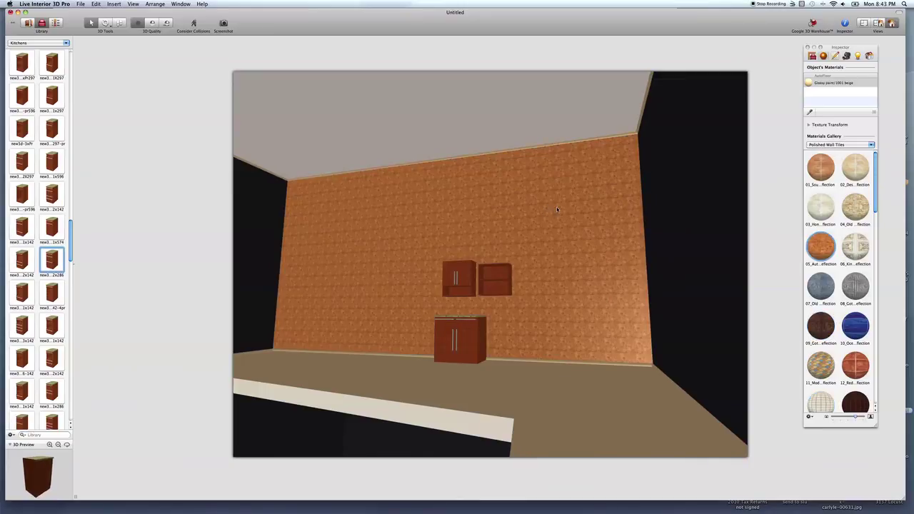
drag(856, 207, 524, 209)
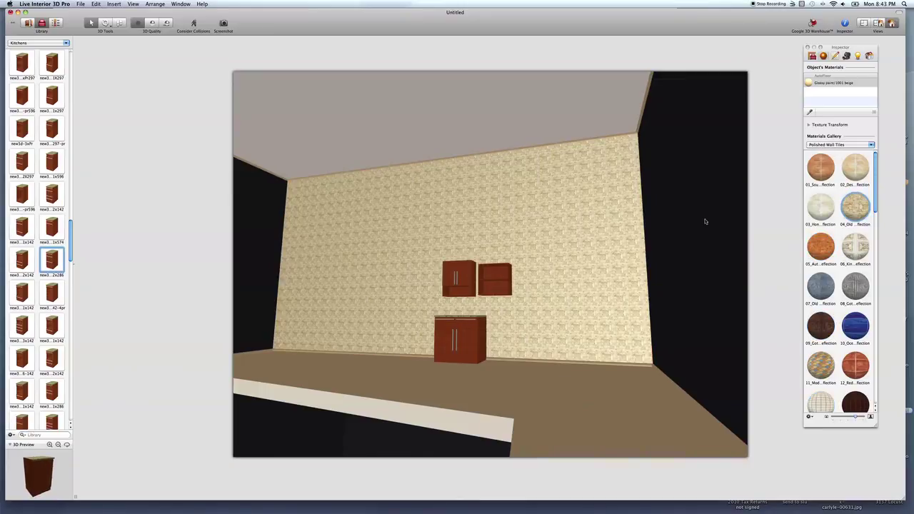
scroll(837, 251, down, 15)
drag(820, 312, 585, 295)
- Cover the wall behind the kitchen cabinets with the 40_Wood_Bubbles material from the Fabric category
click(814, 145)
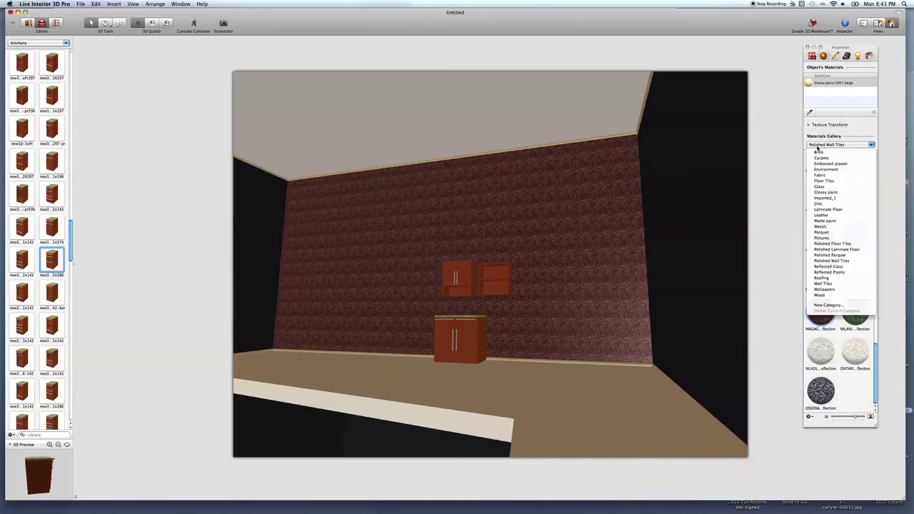
click(826, 176)
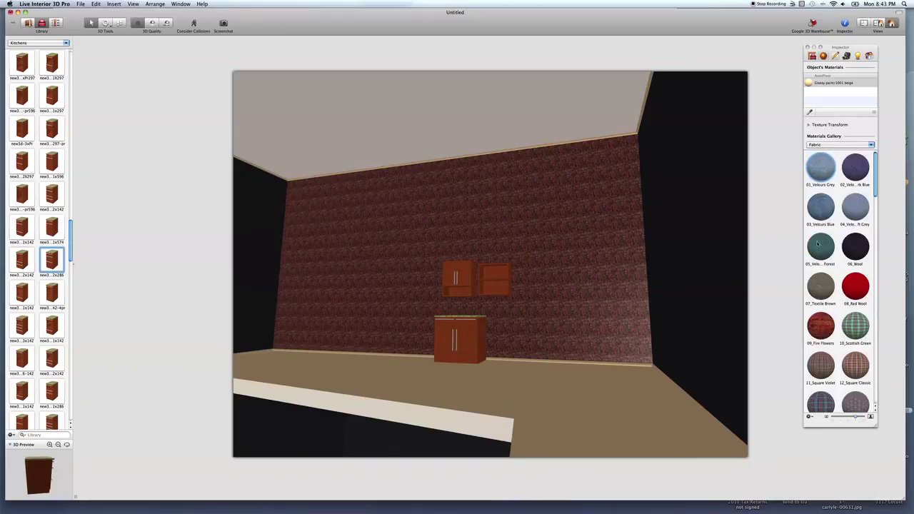
scroll(849, 322, down, 15)
drag(856, 236, 620, 240)
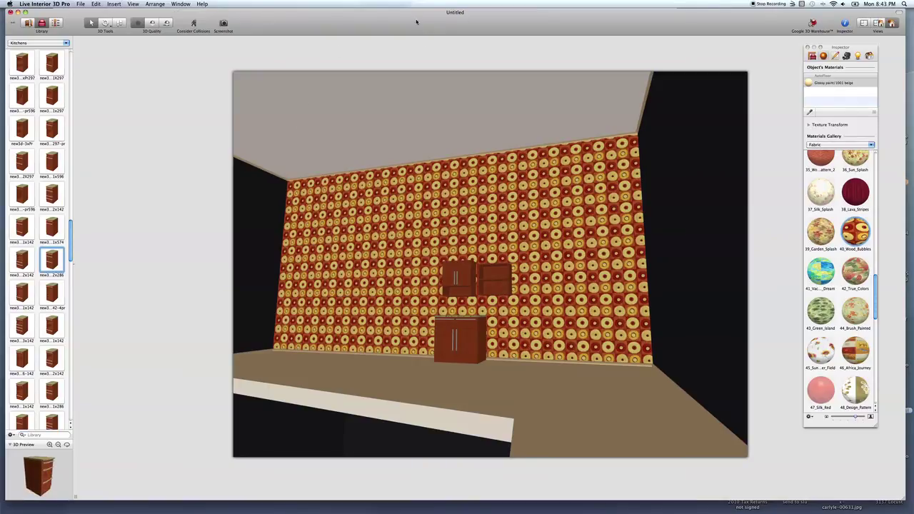
- Quit Live Interior 3D Pro without saving the untitled project
key(super+q)
click(432, 72)
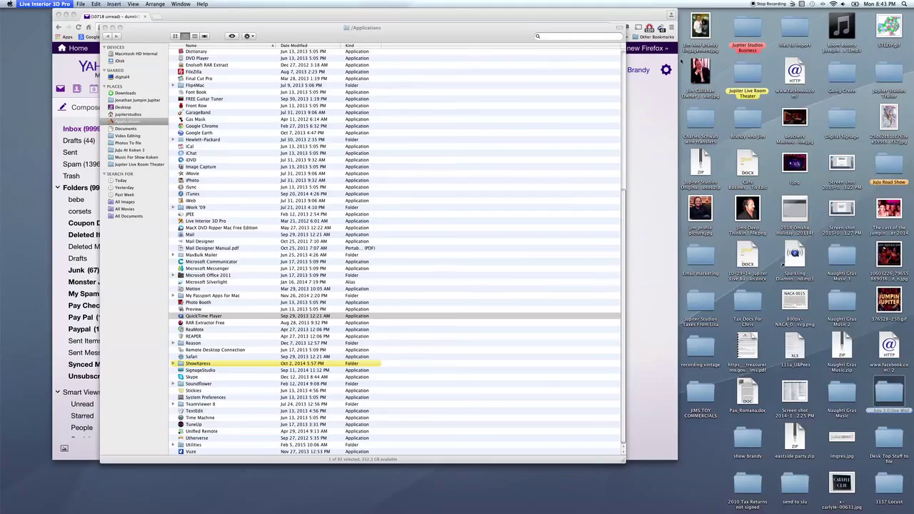